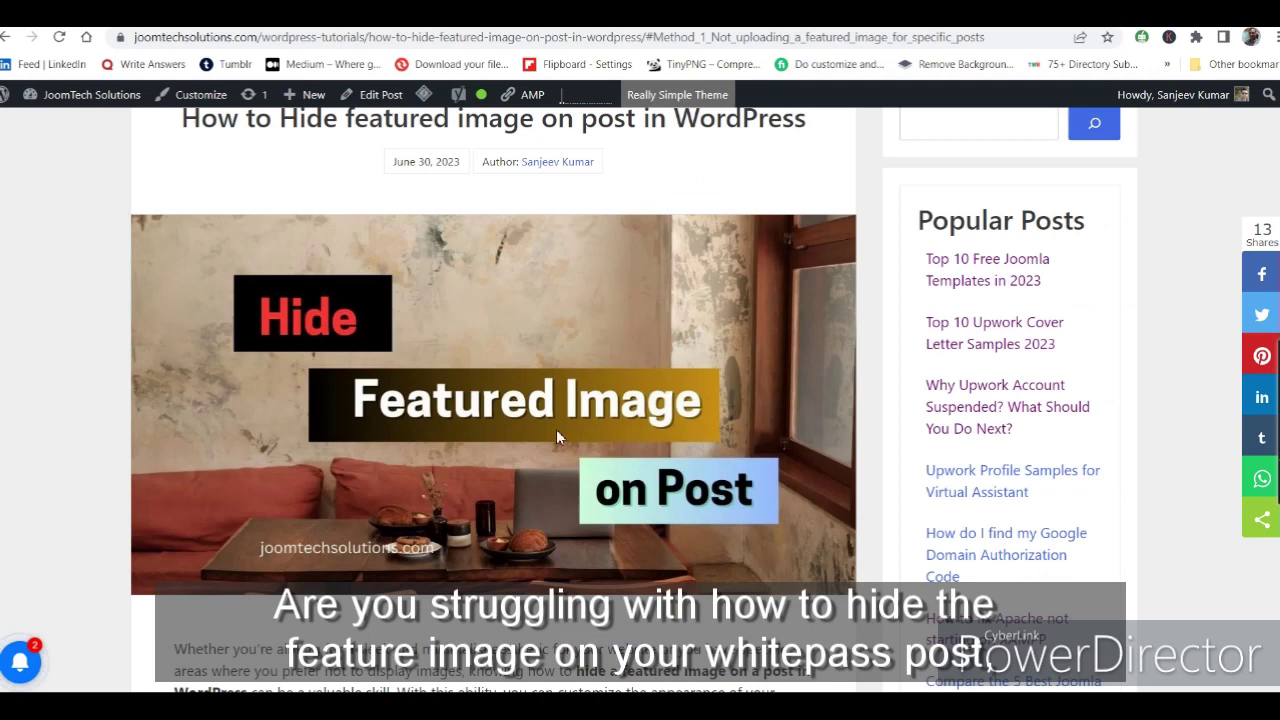
Look through the videos listed in the WordPress Tutorials playlist.
{"action": "scroll", "coordinate": [526, 454], "scroll_direction": "up", "scroll_amount": 1}
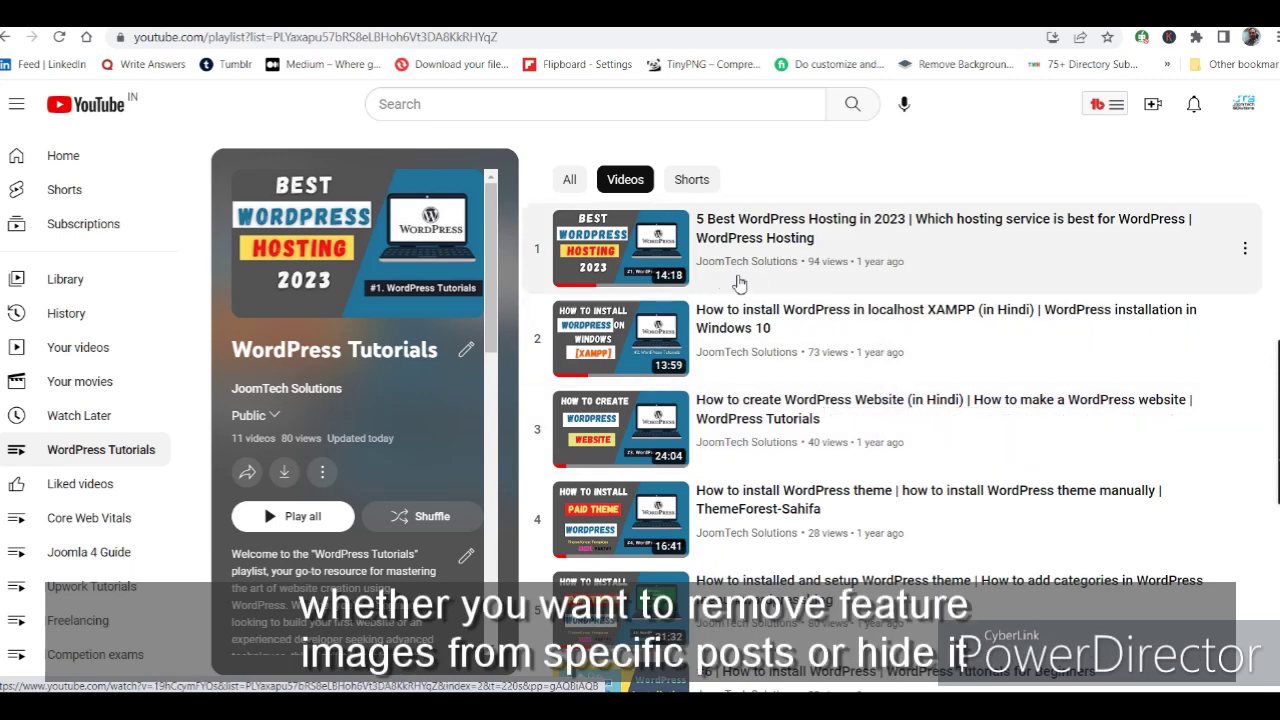
{"action": "scroll", "coordinate": [447, 272], "scroll_direction": "down", "scroll_amount": 1}
{"action": "scroll", "coordinate": [740, 337], "scroll_direction": "down", "scroll_amount": 3}
{"action": "scroll", "coordinate": [743, 336], "scroll_direction": "up", "scroll_amount": 4}
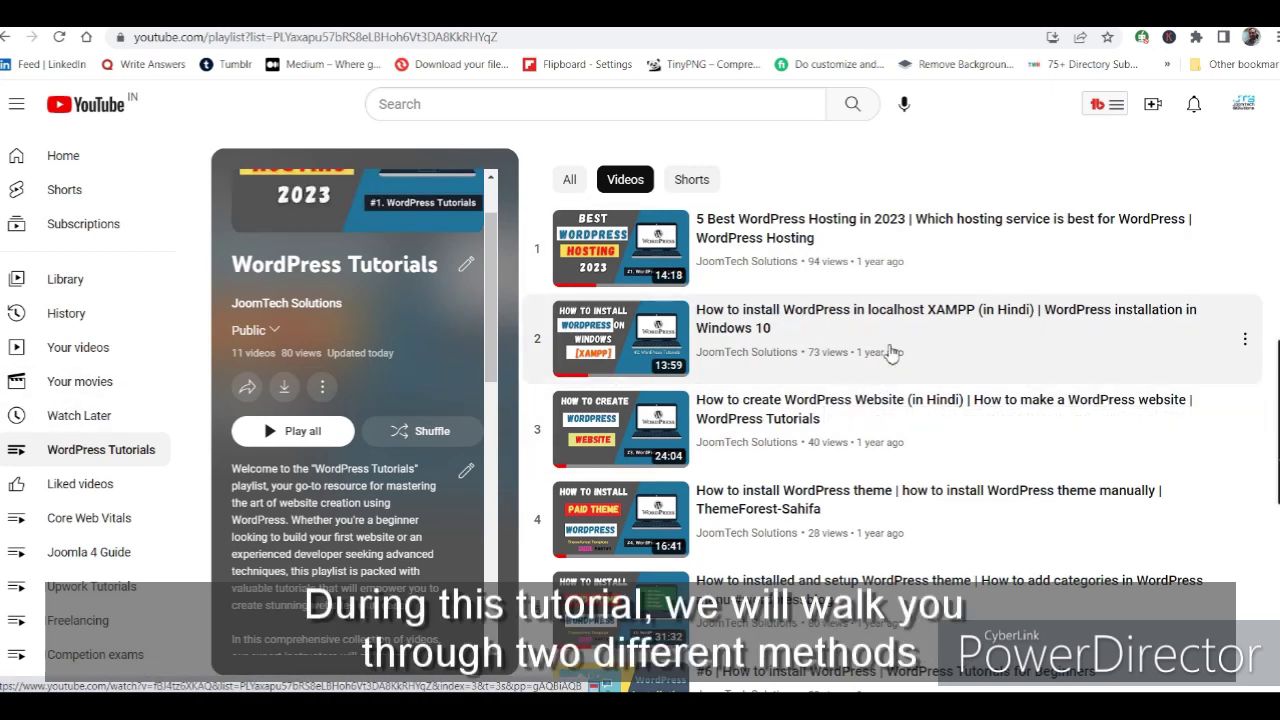
{"action": "scroll", "coordinate": [890, 300], "scroll_direction": "down", "scroll_amount": 4}
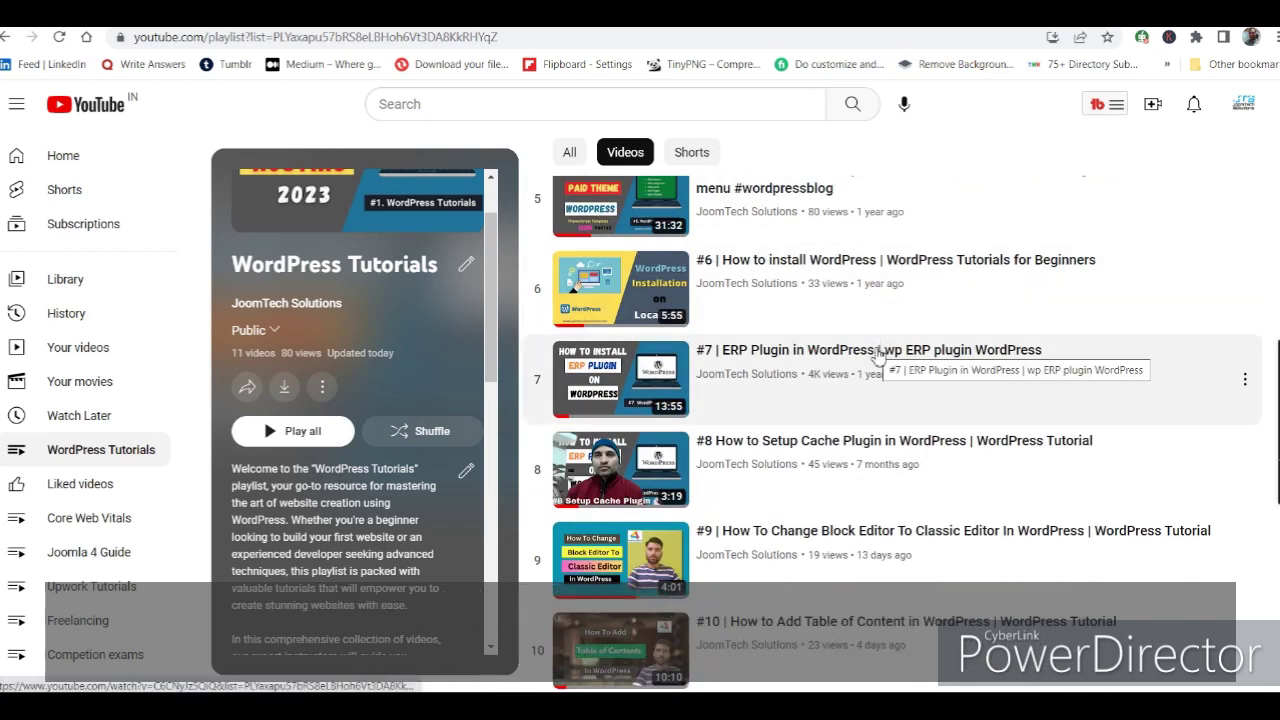
{"action": "scroll", "coordinate": [877, 356], "scroll_direction": "up", "scroll_amount": 1}
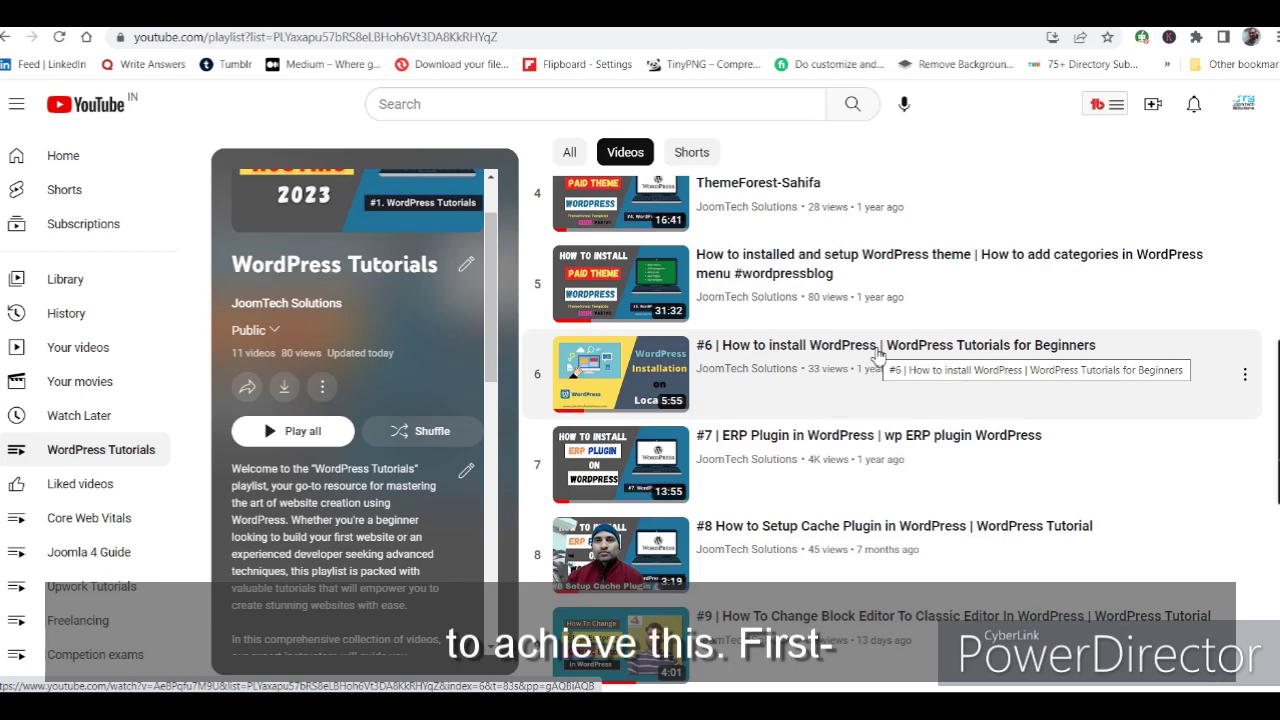
{"action": "scroll", "coordinate": [877, 356], "scroll_direction": "up", "scroll_amount": 3}
{"action": "scroll", "coordinate": [877, 356], "scroll_direction": "down", "scroll_amount": 4}
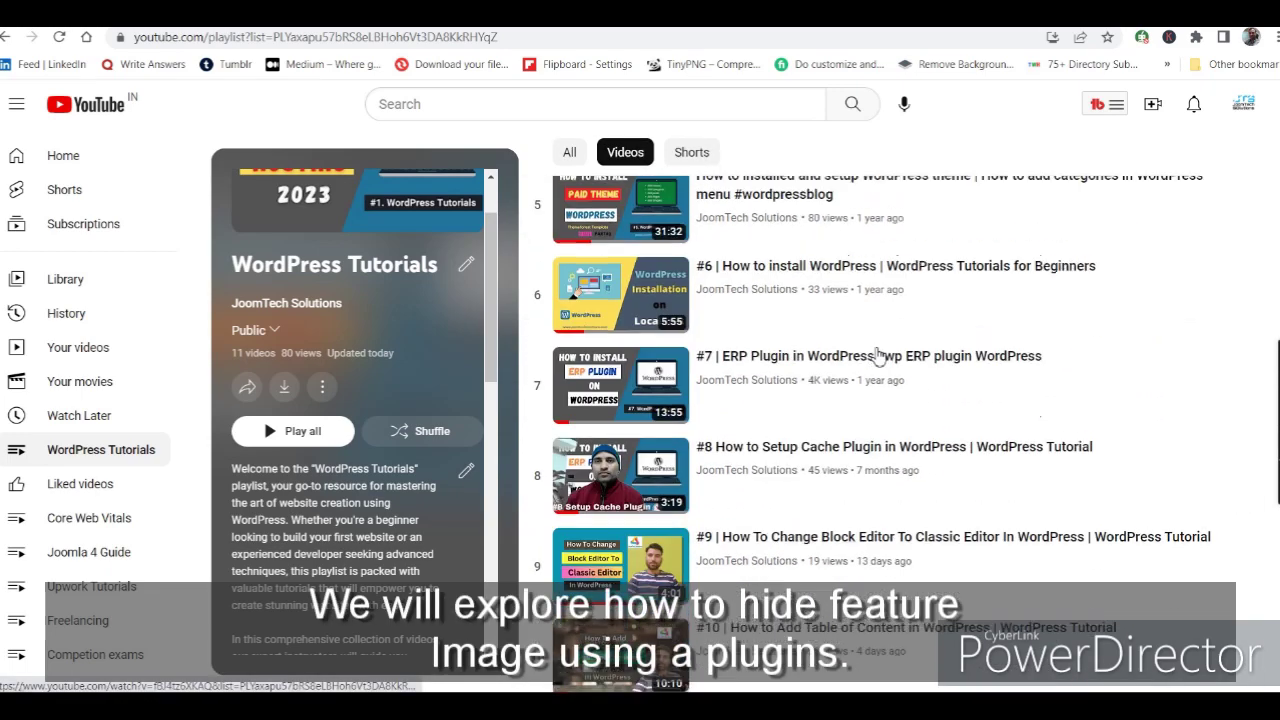
{"action": "scroll", "coordinate": [877, 356], "scroll_direction": "up", "scroll_amount": 1}
{"action": "scroll", "coordinate": [877, 356], "scroll_direction": "up", "scroll_amount": 2}
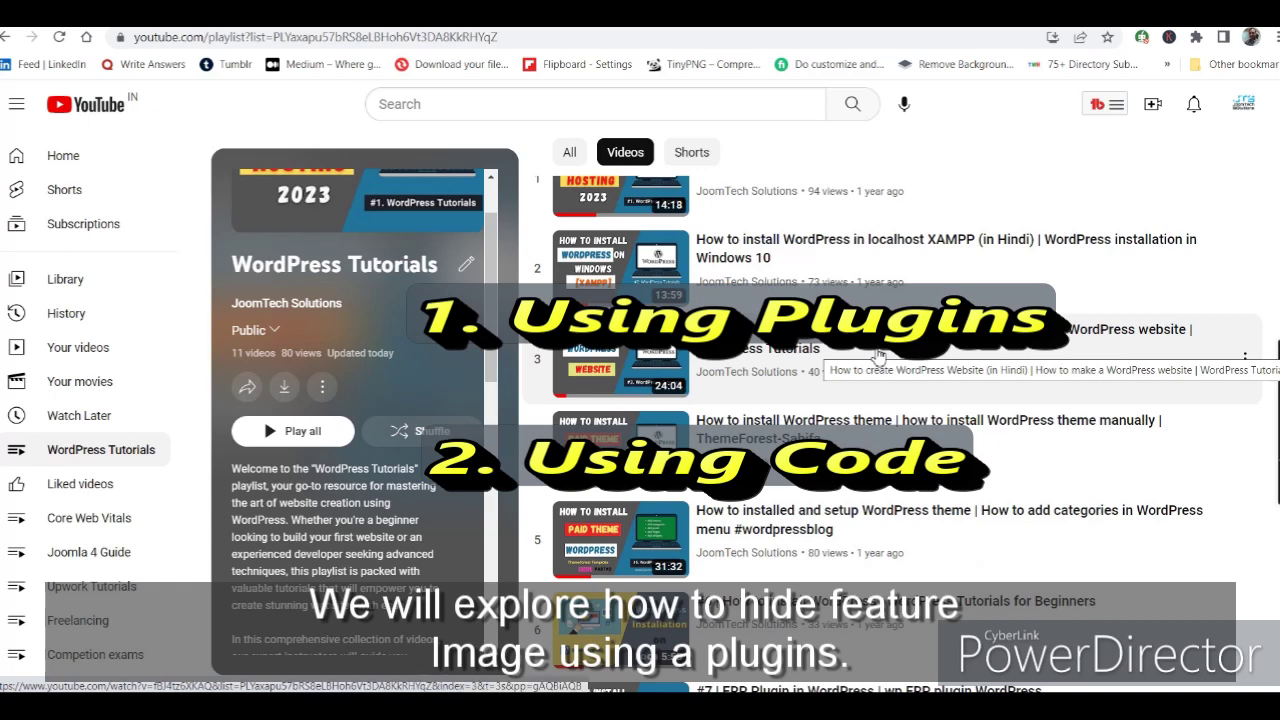
{"action": "scroll", "coordinate": [877, 356], "scroll_direction": "up", "scroll_amount": 1}
{"action": "scroll", "coordinate": [877, 356], "scroll_direction": "up", "scroll_amount": 1}
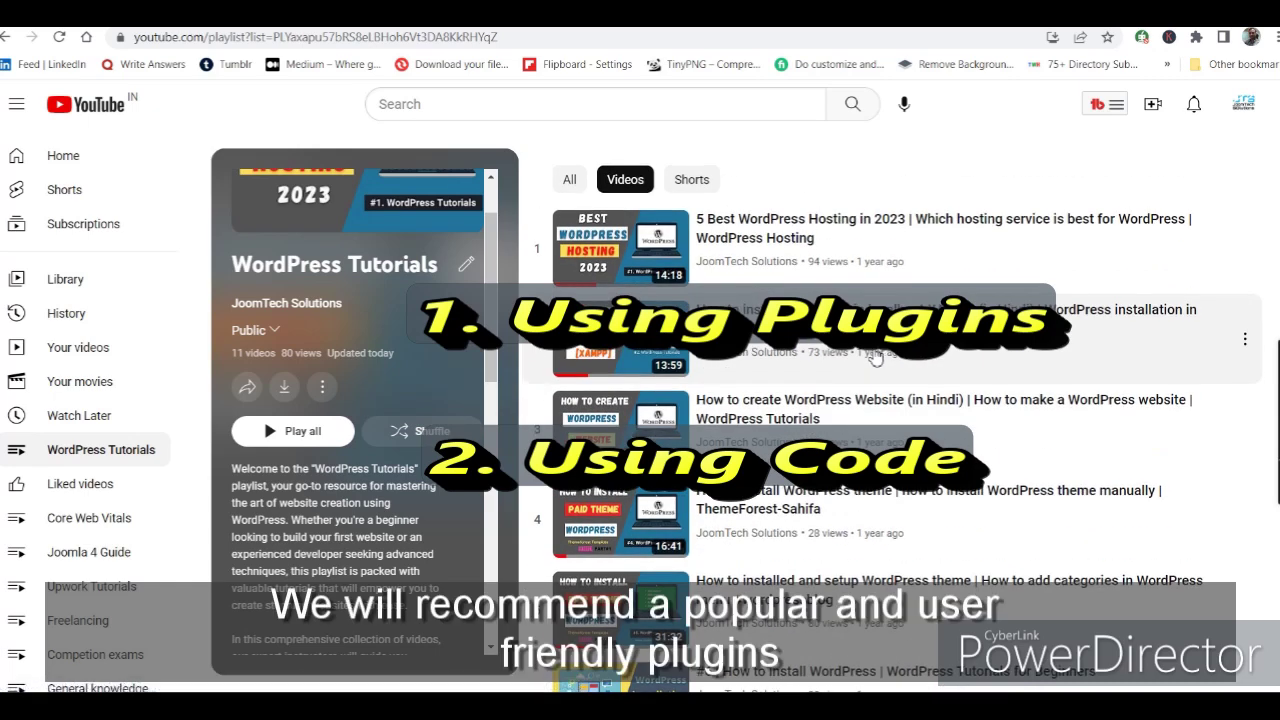
{"action": "scroll", "coordinate": [877, 356], "scroll_direction": "down", "scroll_amount": 3}
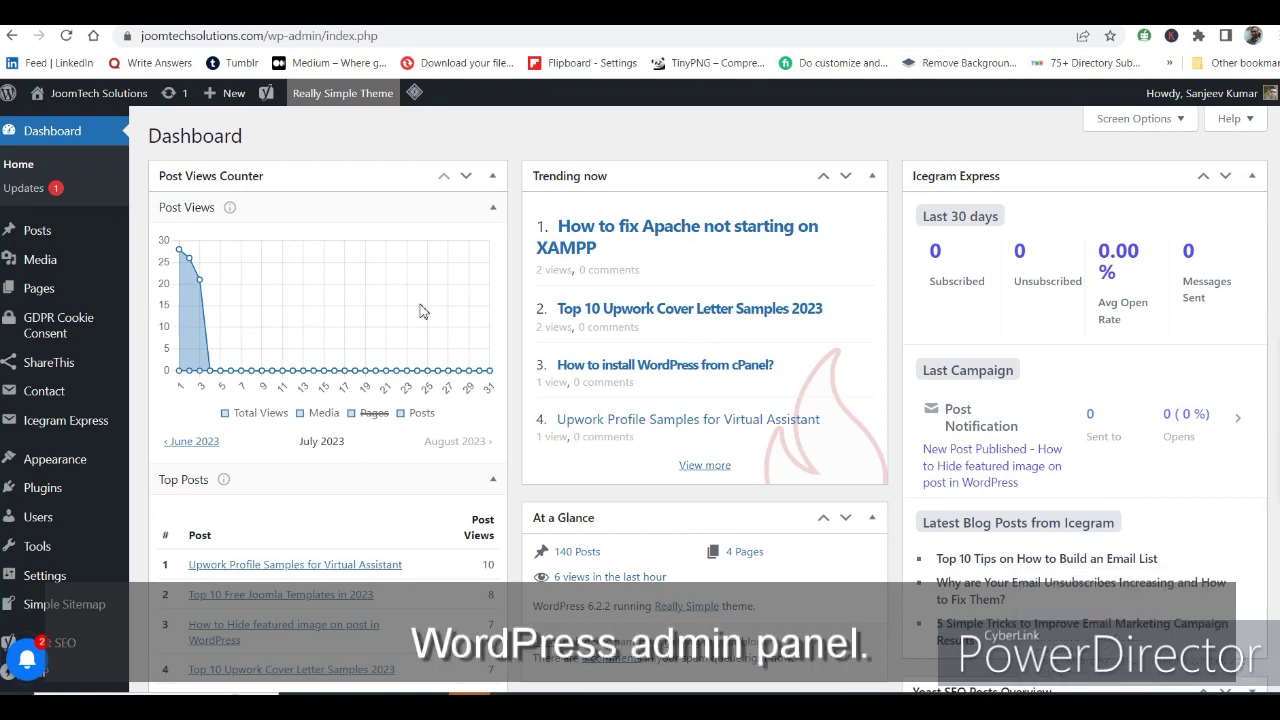
Open the page for adding new plugins and search the plugin directory for "conditionally display".
{"action": "mouse_move", "coordinate": [30, 495]}
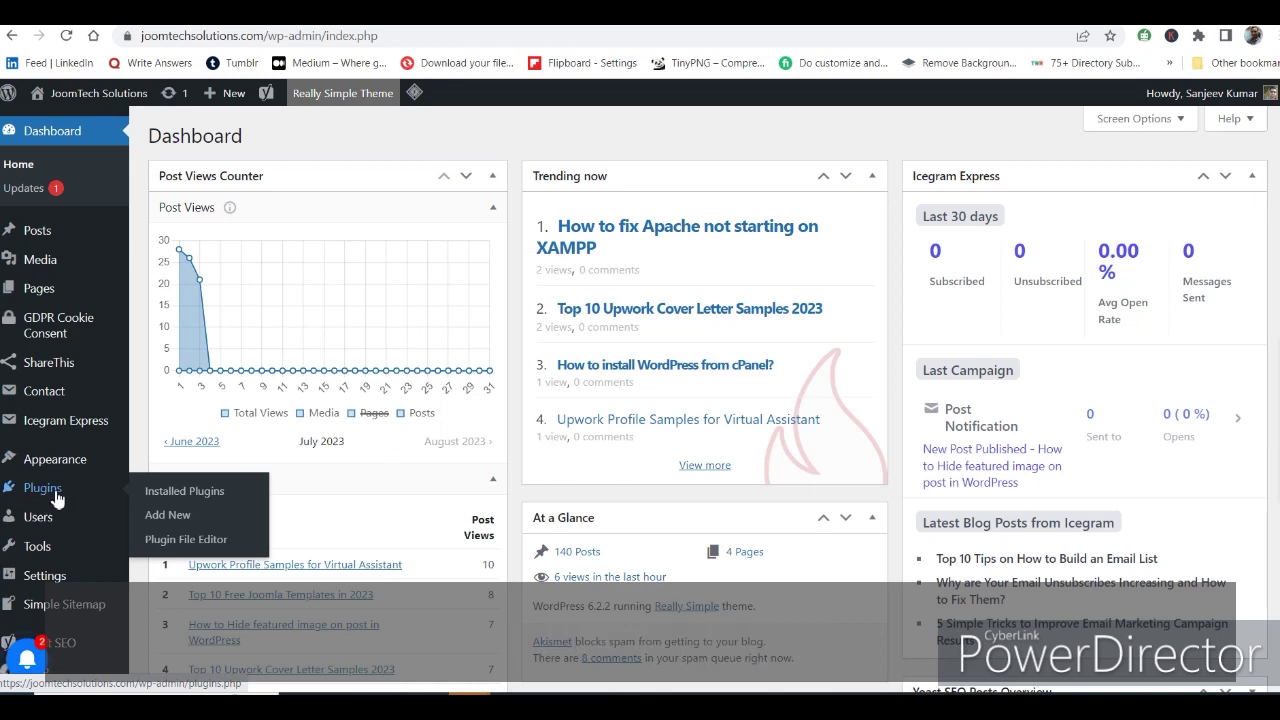
{"action": "left_click", "coordinate": [184, 527]}
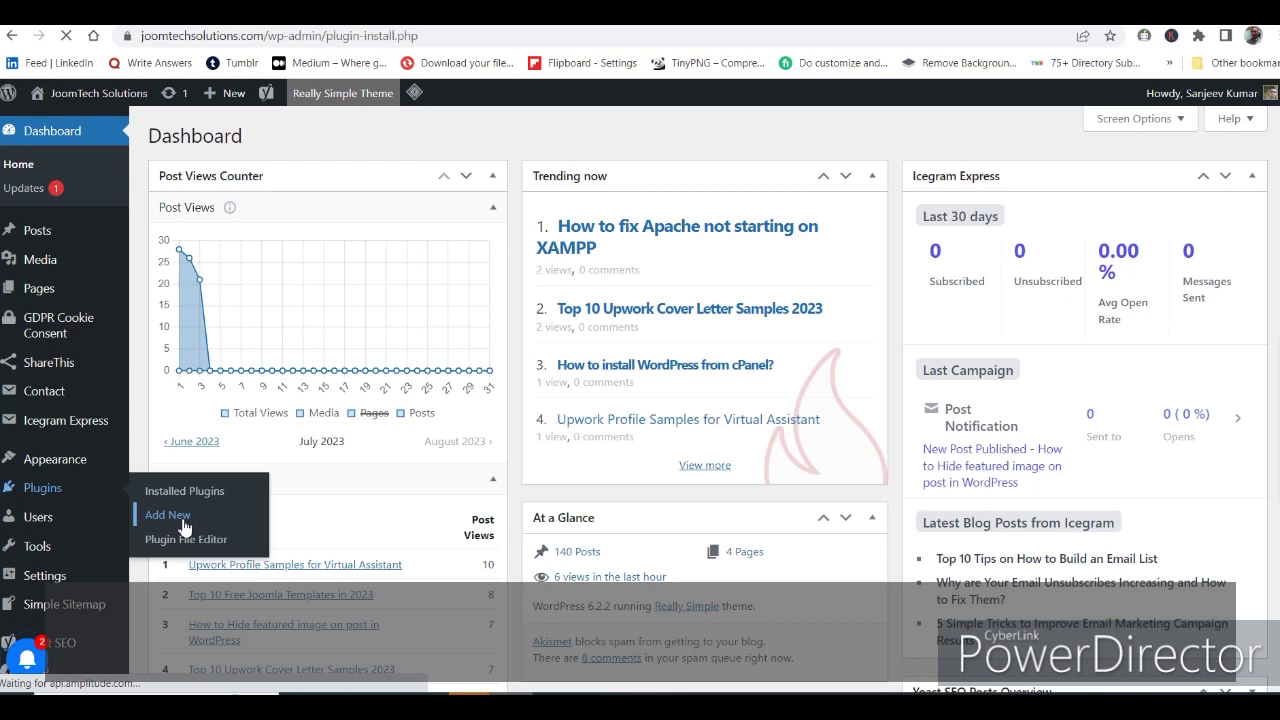
{"action": "left_click", "coordinate": [1077, 183]}
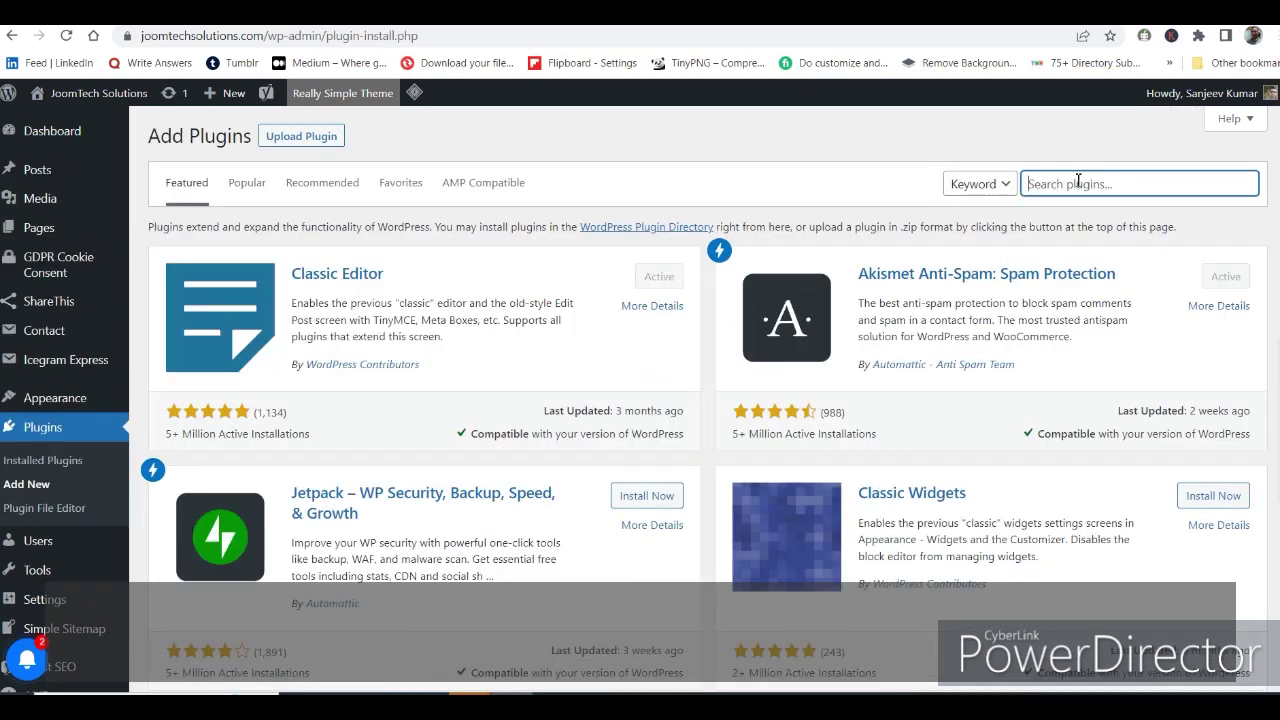
{"action": "type", "text": "conditionally"}
{"action": "key", "text": "Return"}
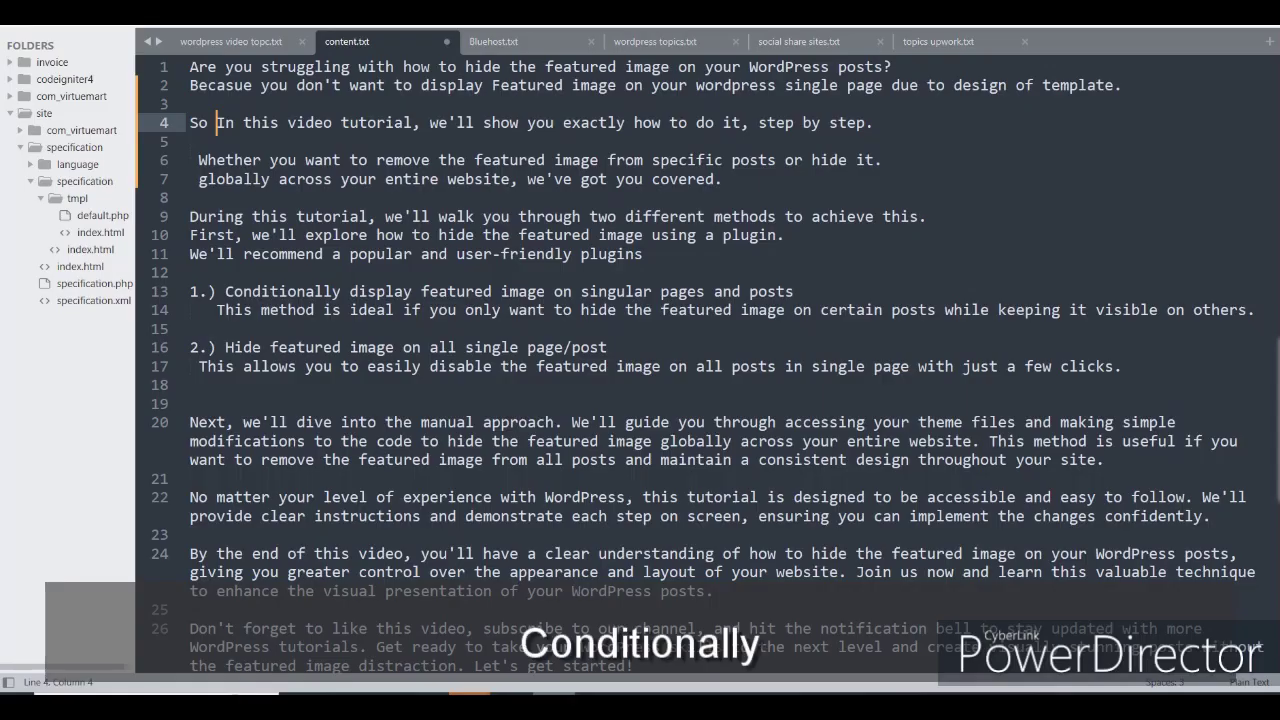
{"action": "type", "text": "display"}
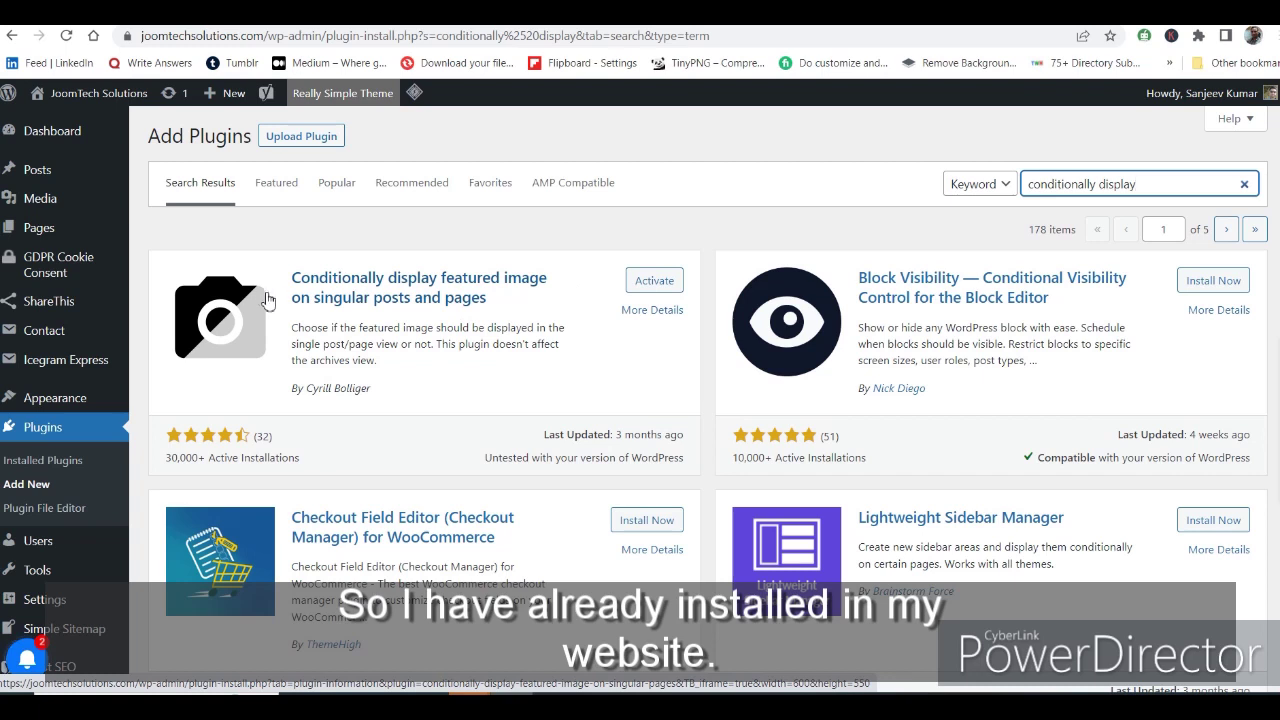
Activate the "Conditionally display featured image on singular posts and pages" plugin, find it among the installed plugins, and open the Posts list.
{"action": "left_click", "coordinate": [648, 290]}
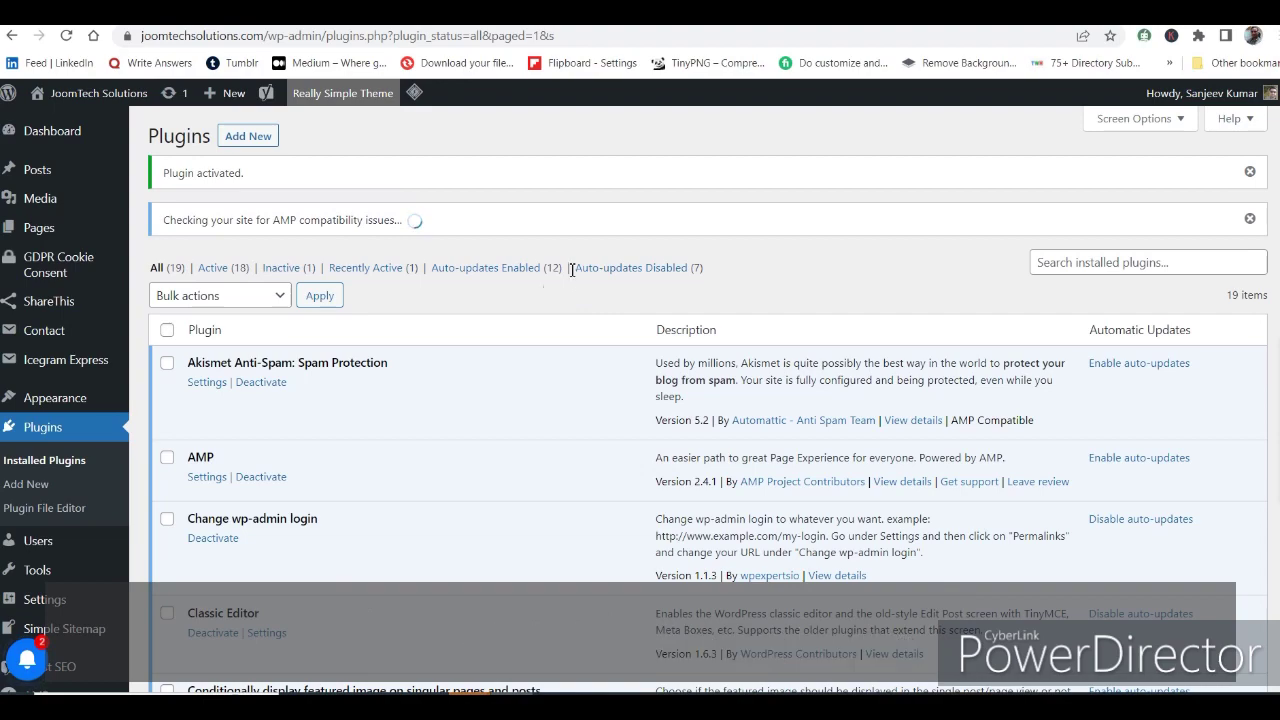
{"action": "scroll", "coordinate": [208, 323], "scroll_direction": "down", "scroll_amount": 4}
{"action": "scroll", "coordinate": [208, 333], "scroll_direction": "down", "scroll_amount": 1}
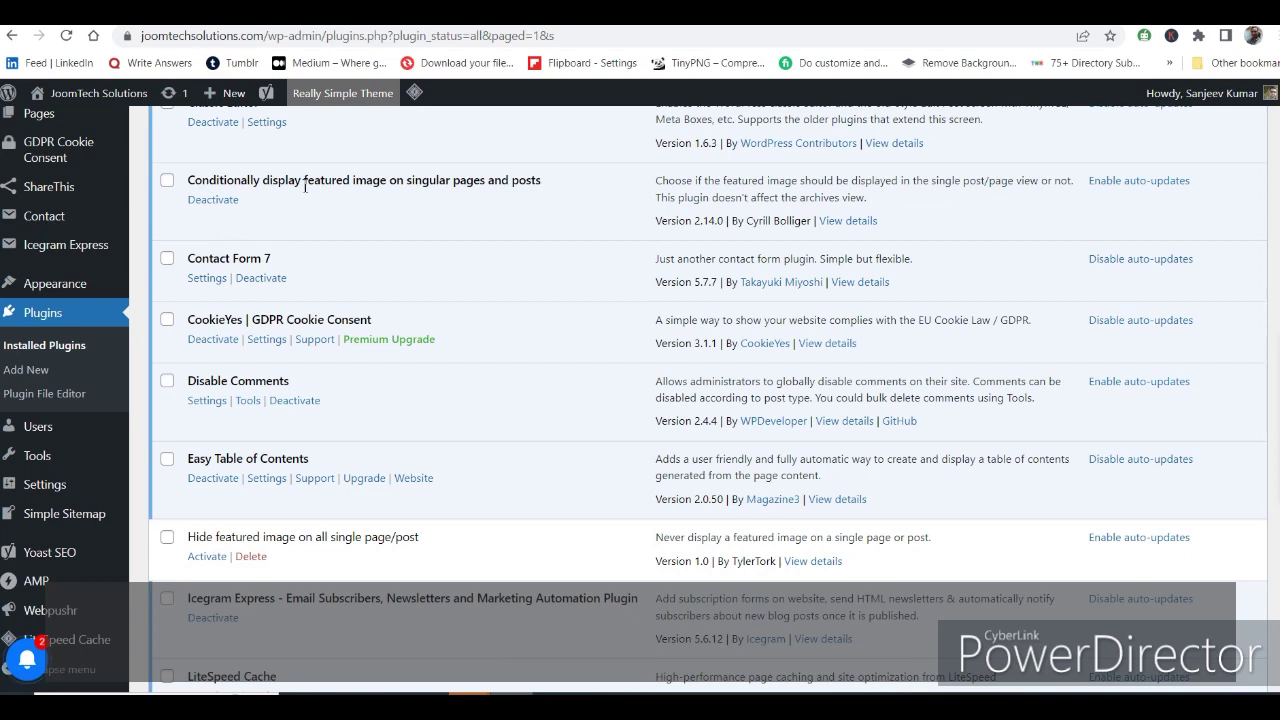
{"action": "triple_click", "coordinate": [416, 183]}
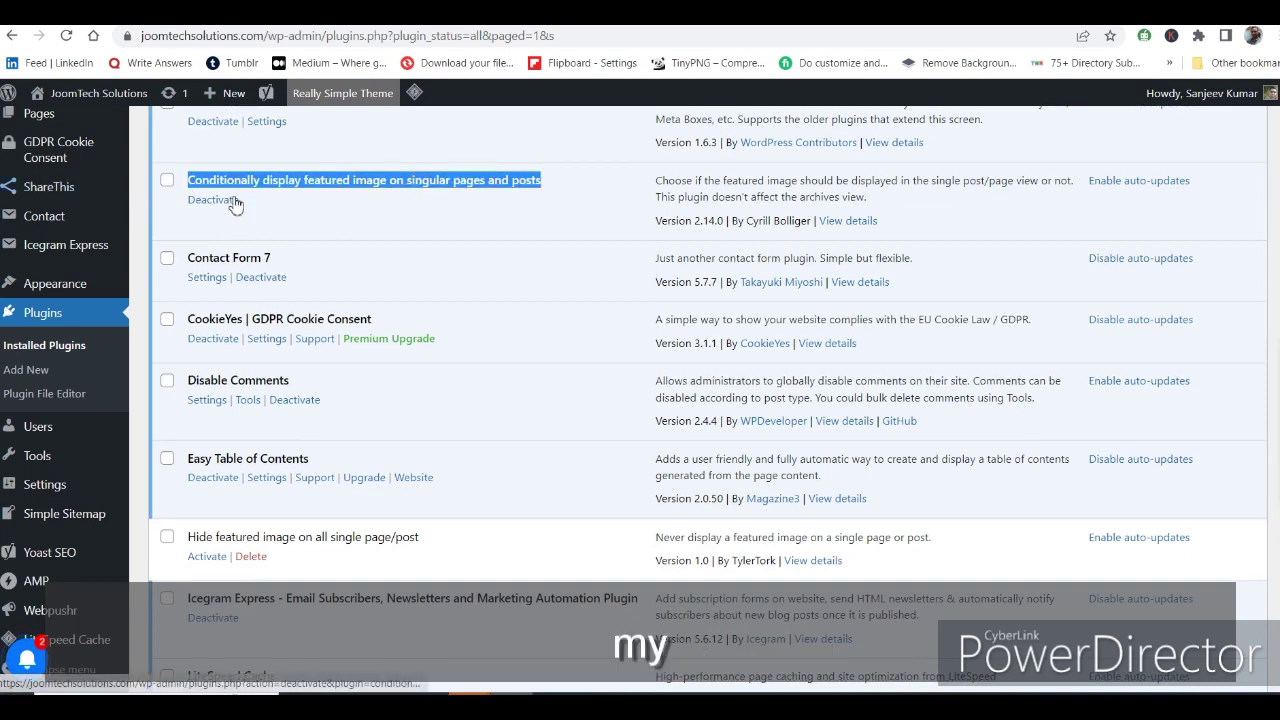
{"action": "scroll", "coordinate": [376, 210], "scroll_direction": "up", "scroll_amount": 2}
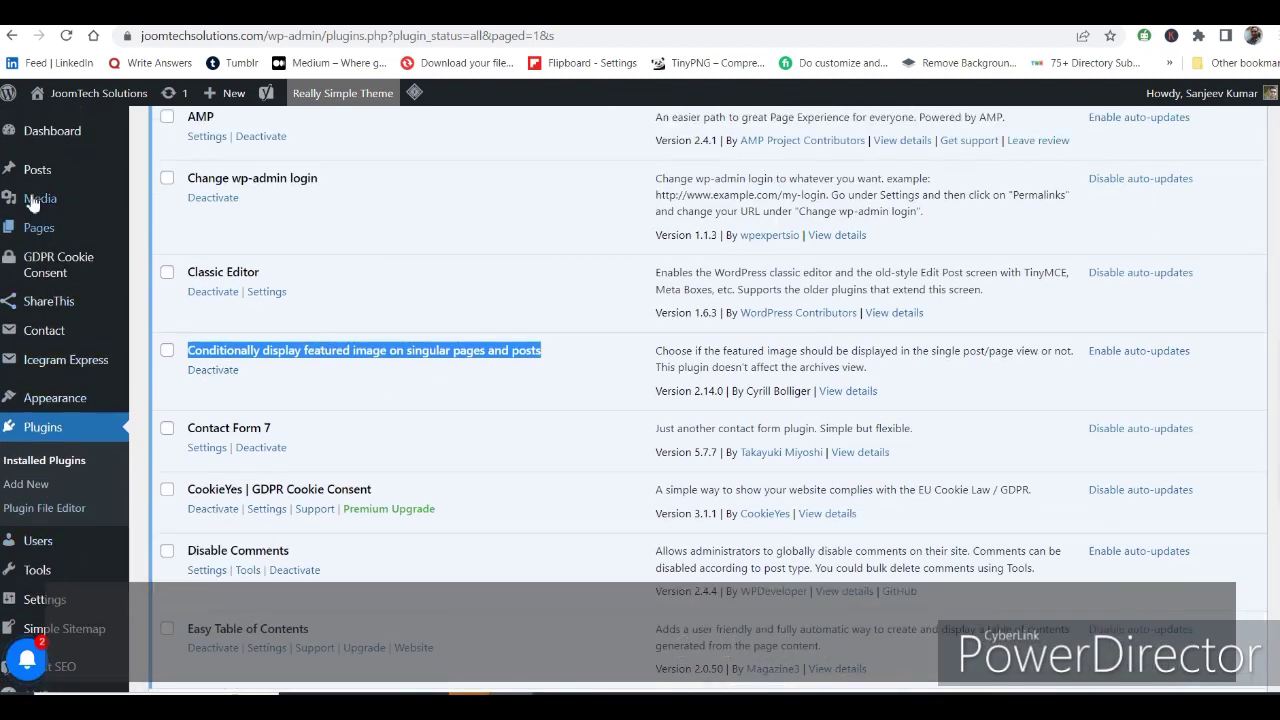
{"action": "mouse_move", "coordinate": [40, 172]}
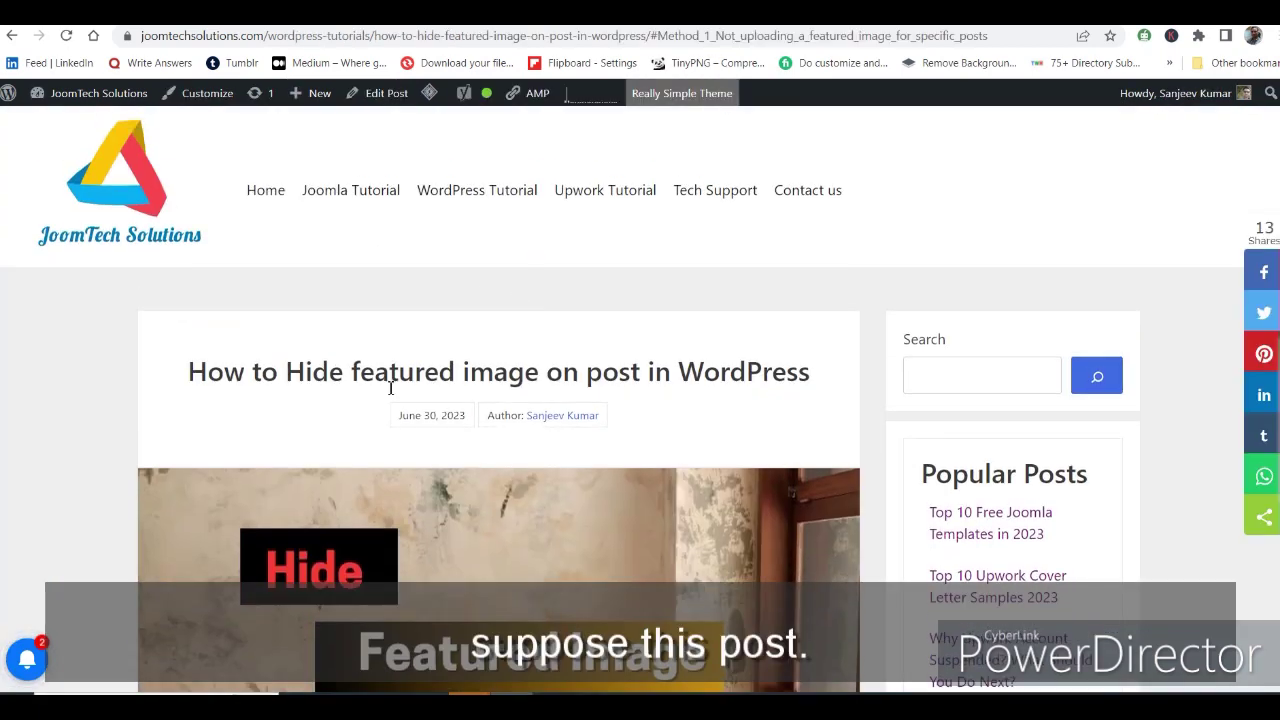
Check how the featured image is displayed on the live post "How to Hide featured image on post in WordPress".
{"action": "triple_click", "coordinate": [391, 378]}
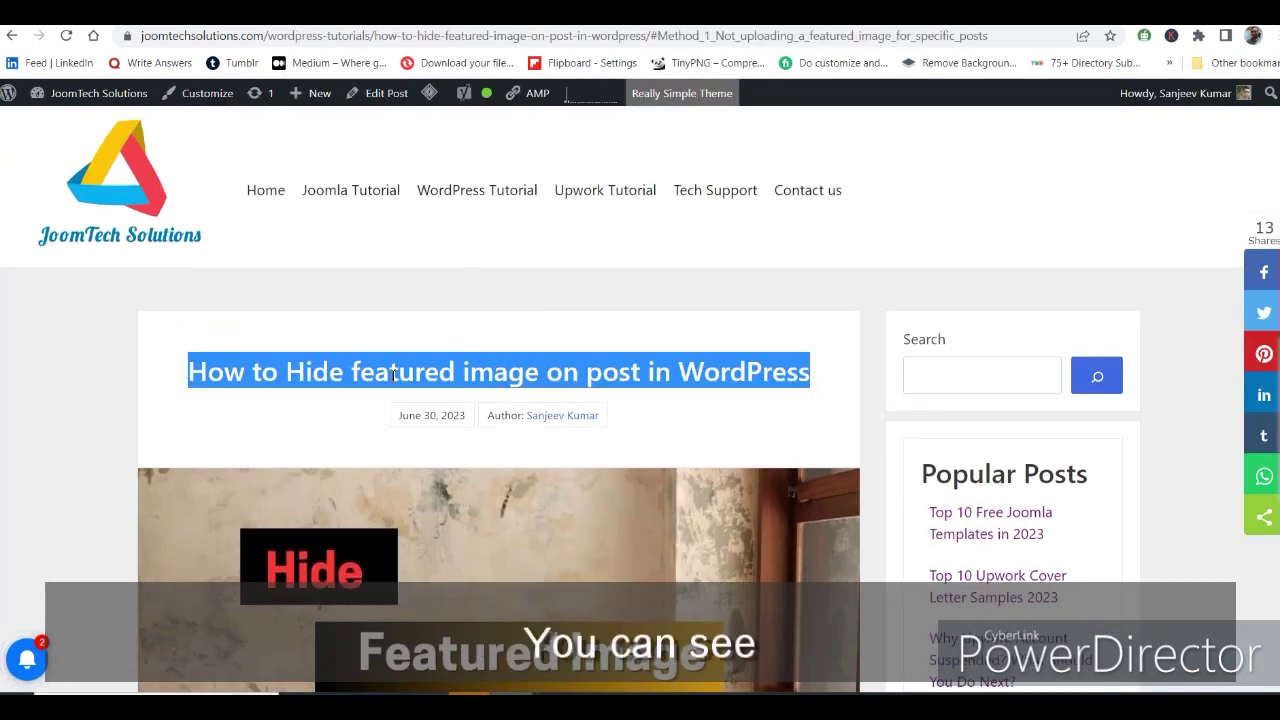
{"action": "scroll", "coordinate": [393, 375], "scroll_direction": "down", "scroll_amount": 3}
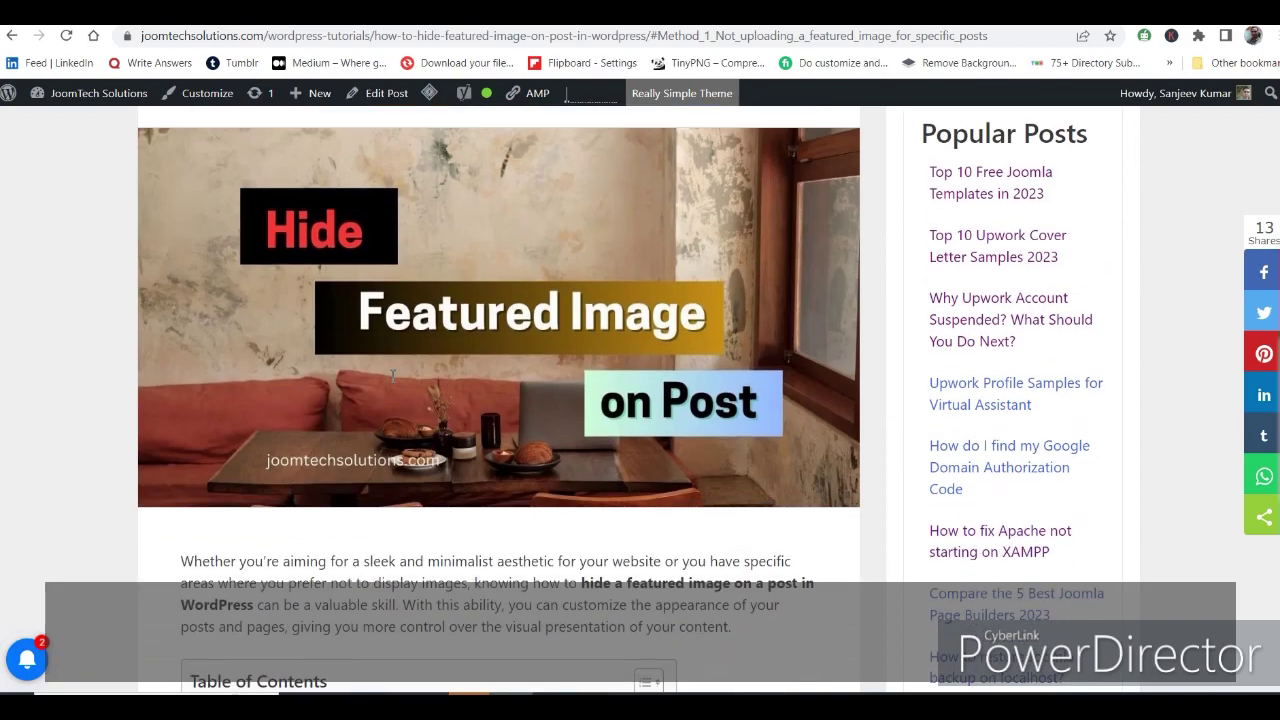
{"action": "scroll", "coordinate": [609, 319], "scroll_direction": "down", "scroll_amount": 5}
{"action": "scroll", "coordinate": [590, 335], "scroll_direction": "up", "scroll_amount": 7}
{"action": "scroll", "coordinate": [578, 320], "scroll_direction": "up", "scroll_amount": 2}
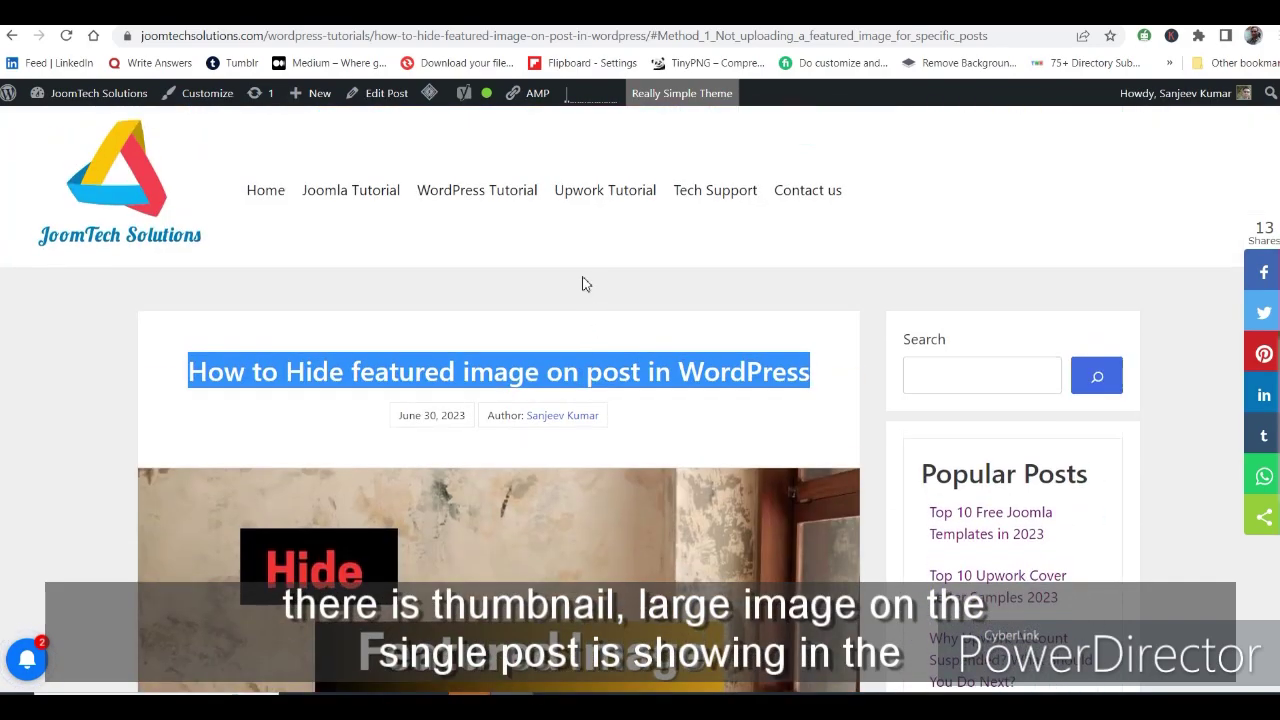
Open the site's WordPress Tutorial listing separately and check the same post's featured image there.
{"action": "right_click", "coordinate": [486, 192]}
{"action": "key", "text": "Escape"}
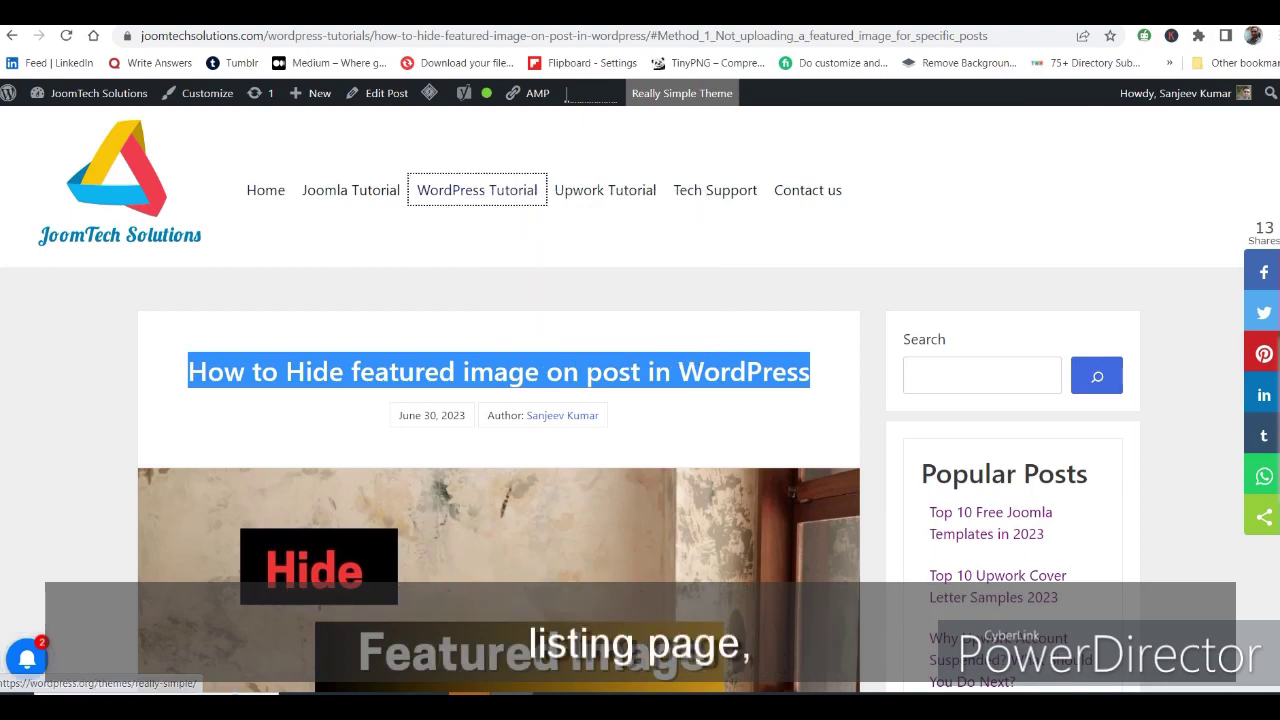
{"action": "key", "text": "Return"}
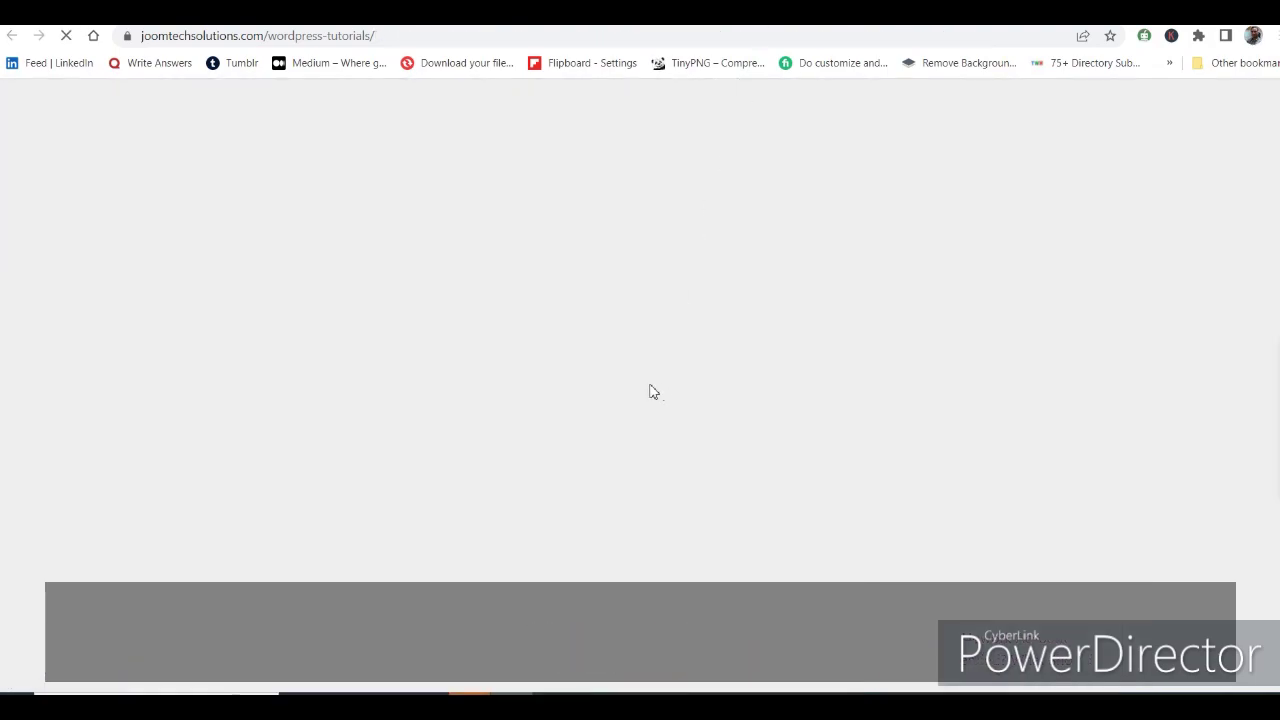
{"action": "scroll", "coordinate": [650, 385], "scroll_direction": "down", "scroll_amount": 3}
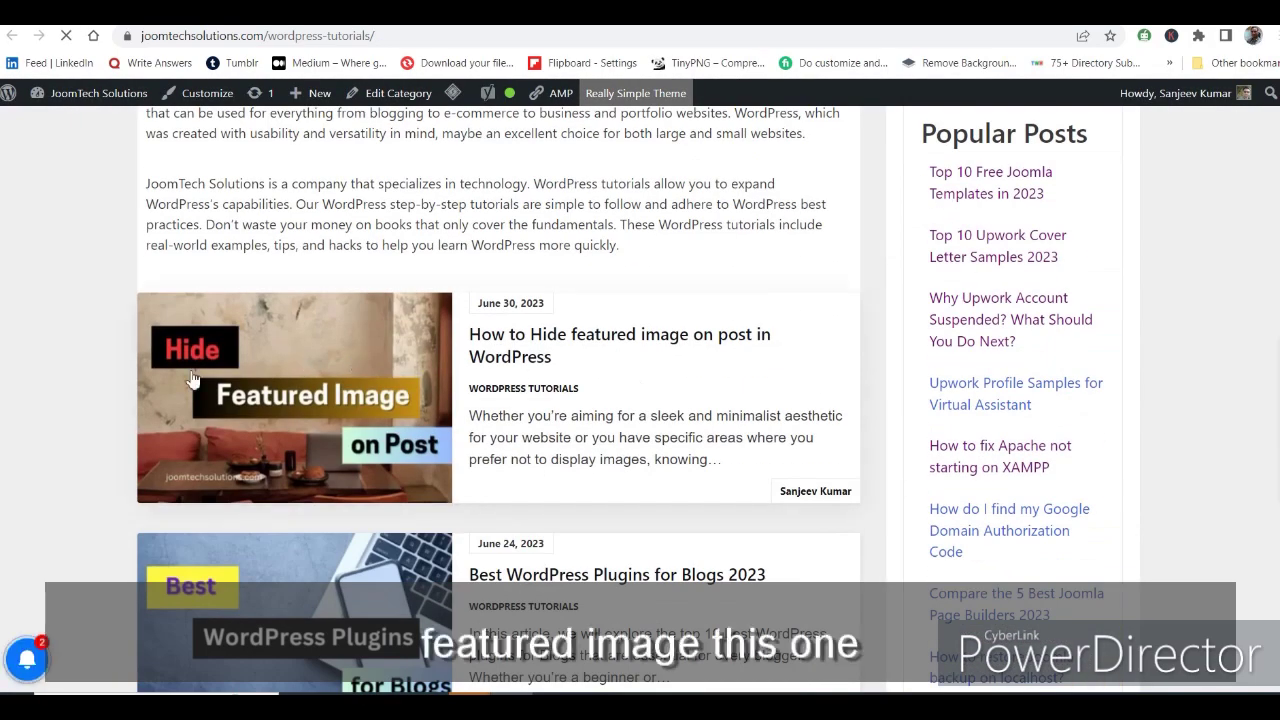
{"action": "key", "text": "alt+Left"}
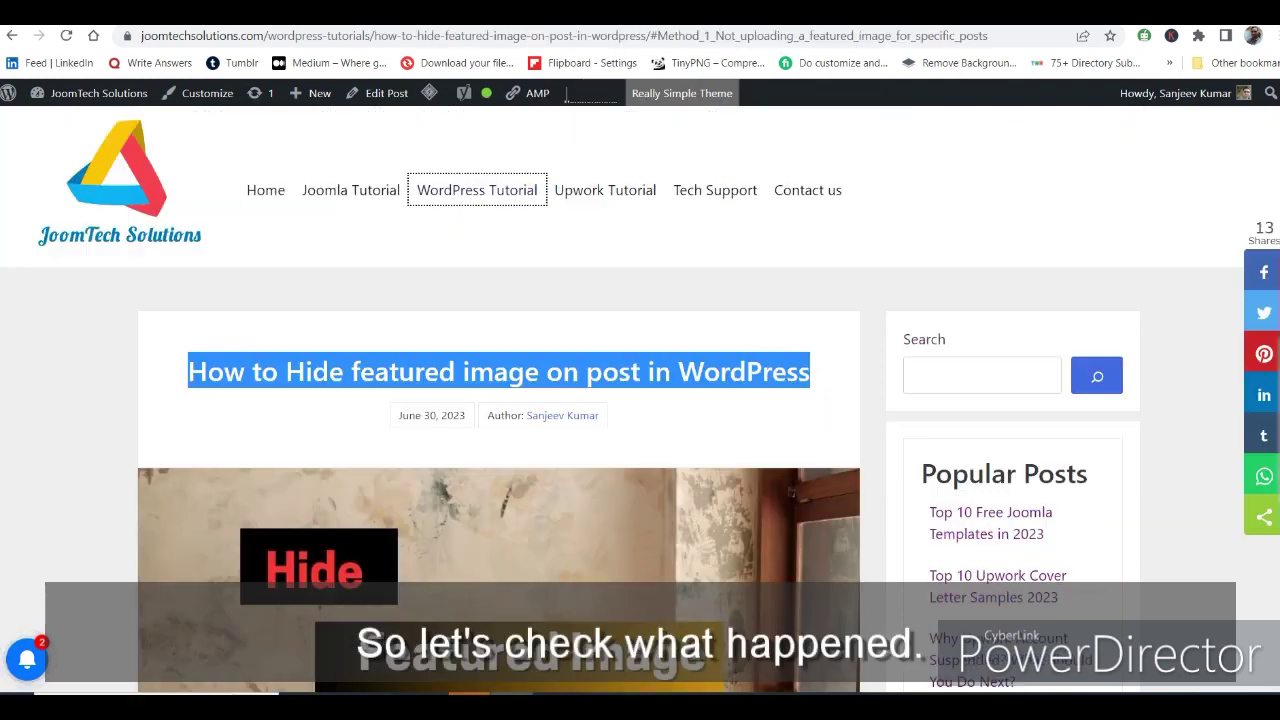
Edit "How to Hide featured image on post in WordPress" to display its featured image in post lists only, hidden on singular views, and update the post.
{"action": "key", "text": "alt+Left"}
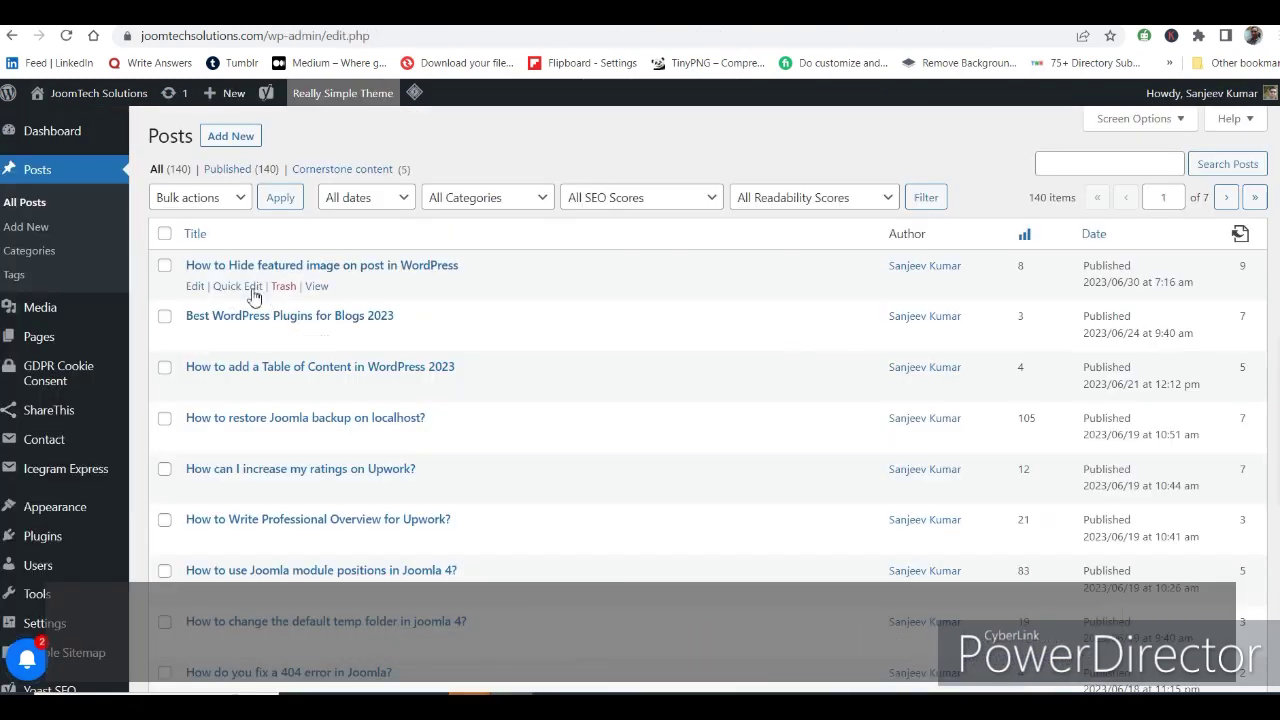
{"action": "left_click", "coordinate": [195, 286]}
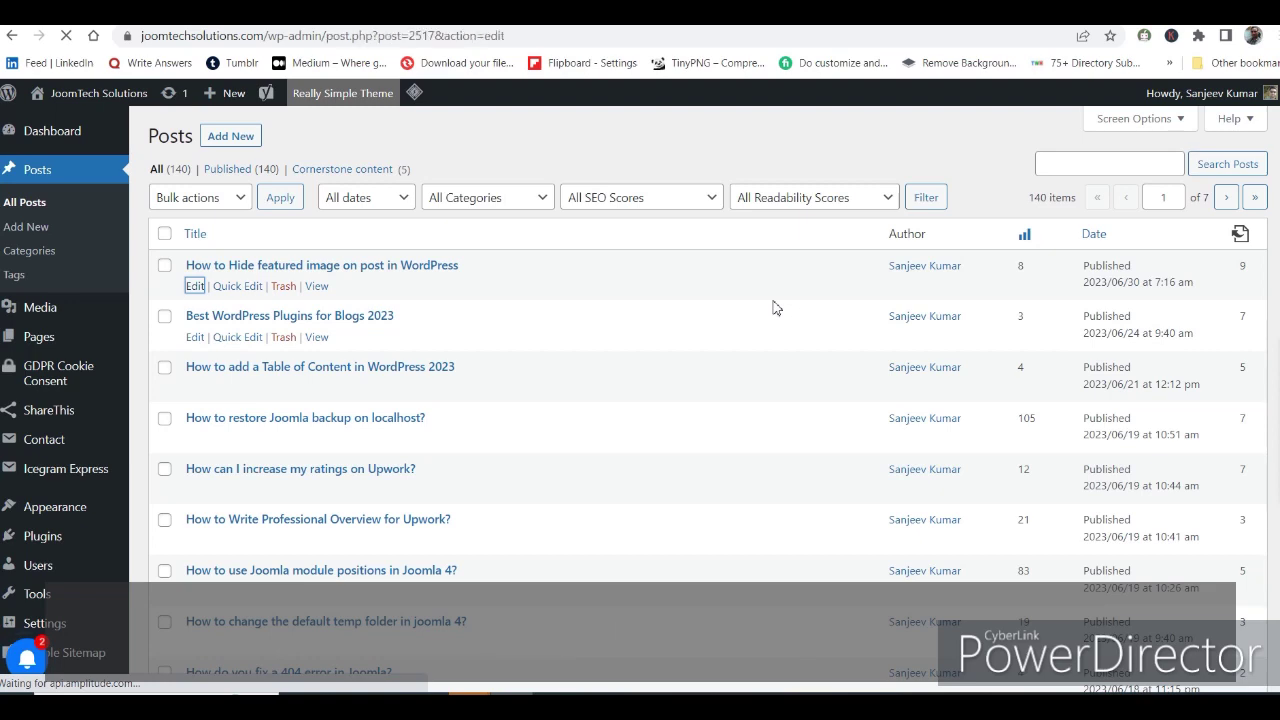
{"action": "scroll", "coordinate": [1190, 430], "scroll_direction": "down", "scroll_amount": 5}
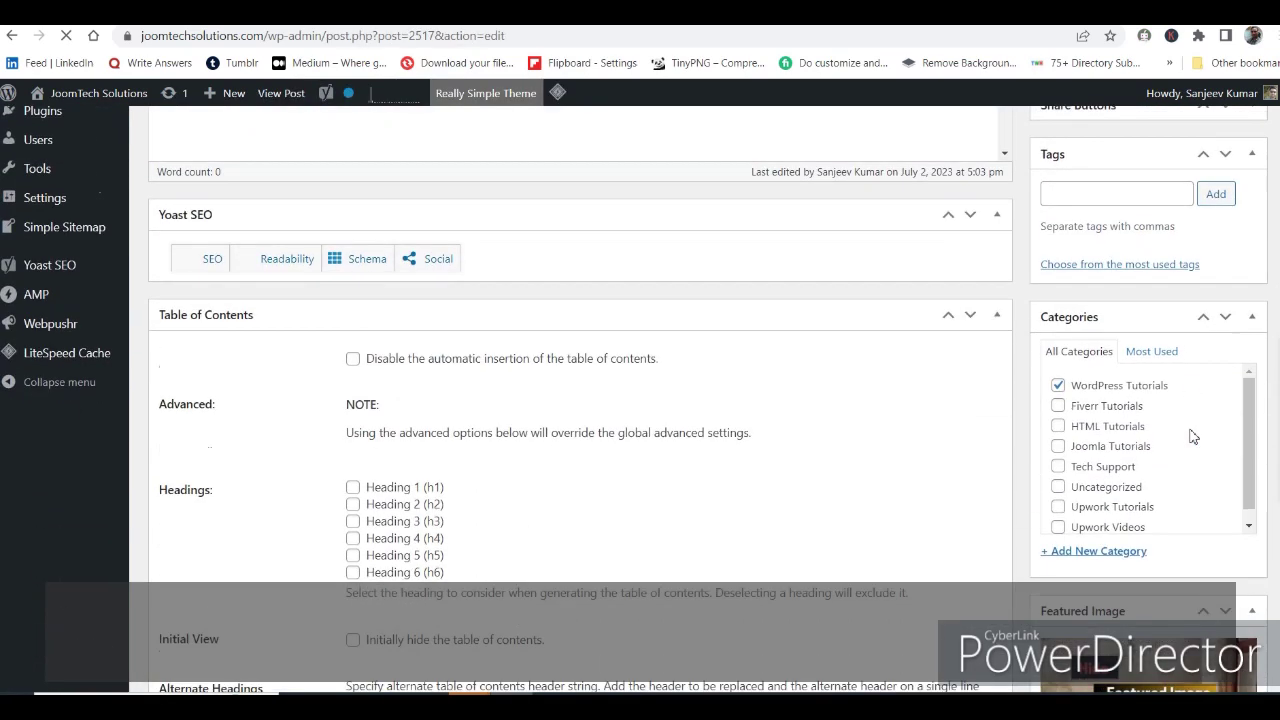
{"action": "scroll", "coordinate": [1192, 436], "scroll_direction": "down", "scroll_amount": 3}
{"action": "scroll", "coordinate": [1100, 520], "scroll_direction": "up", "scroll_amount": 10}
{"action": "scroll", "coordinate": [1062, 568], "scroll_direction": "down", "scroll_amount": 1}
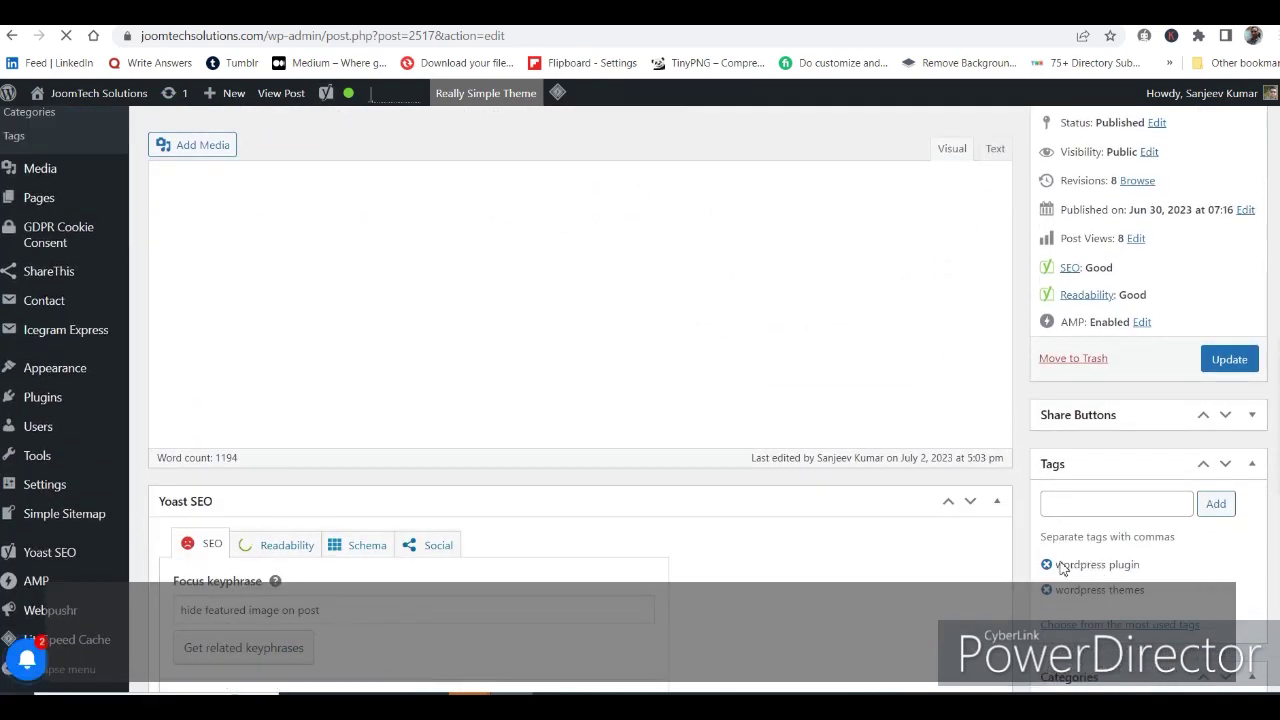
{"action": "scroll", "coordinate": [1062, 568], "scroll_direction": "down", "scroll_amount": 4}
{"action": "scroll", "coordinate": [1055, 551], "scroll_direction": "up", "scroll_amount": 5}
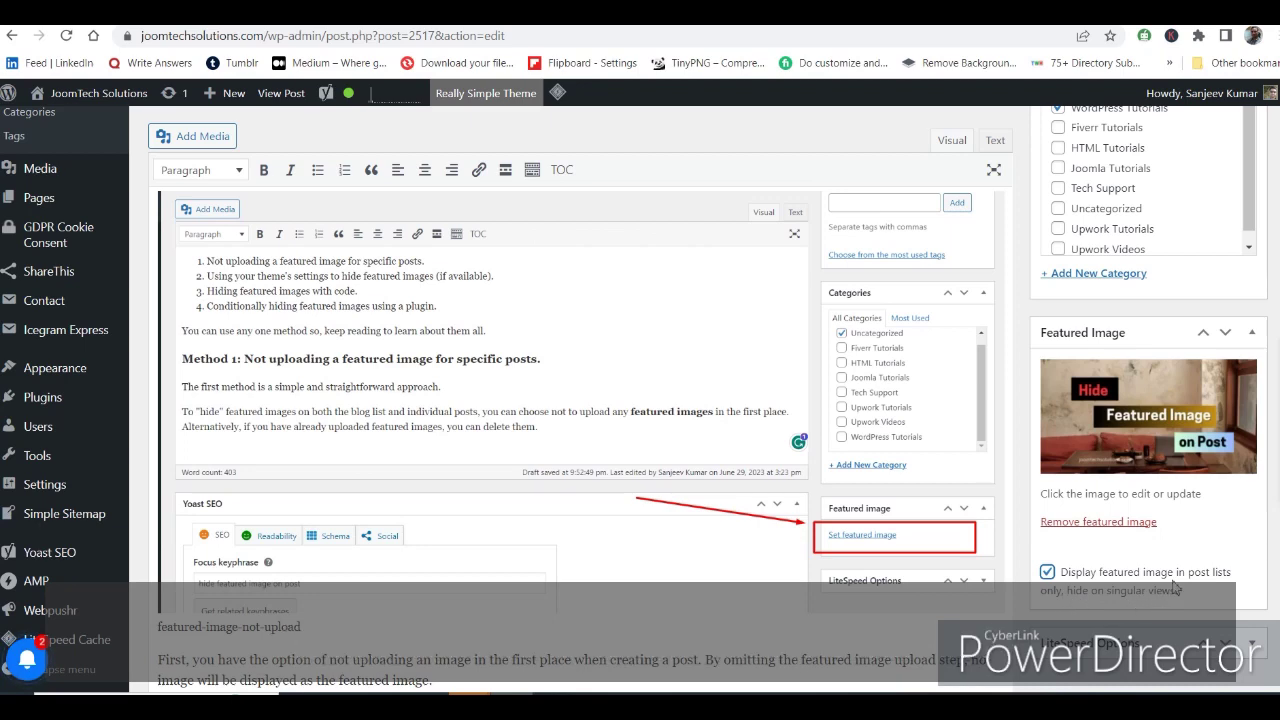
{"action": "scroll", "coordinate": [1170, 600], "scroll_direction": "up", "scroll_amount": 6}
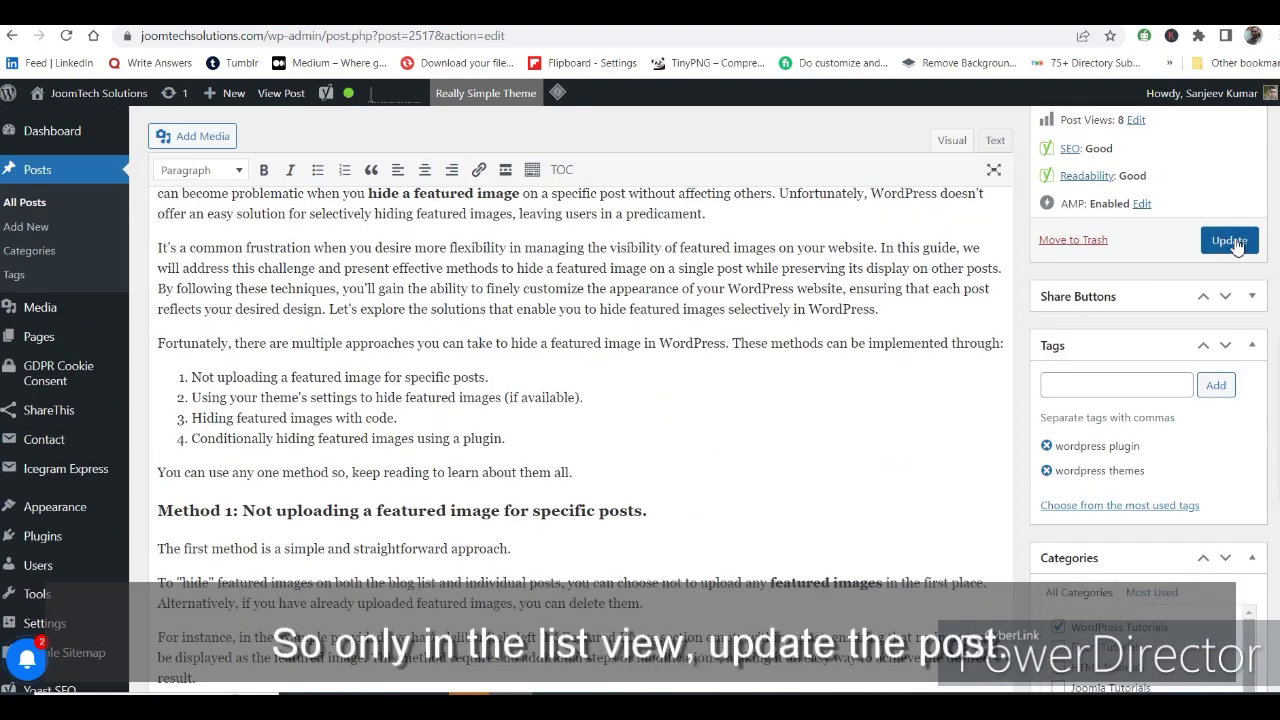
{"action": "left_click", "coordinate": [1220, 250]}
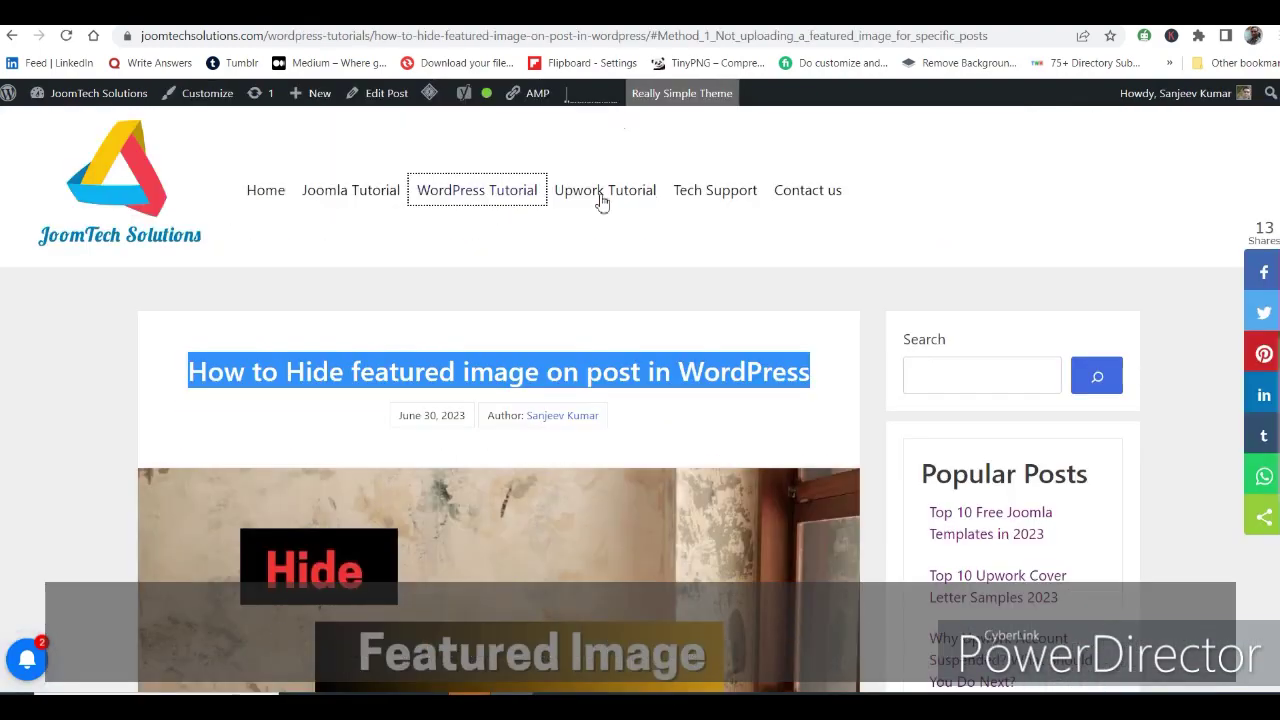
Compare the featured image on the live single post page with the one in the WordPress tutorials listing.
{"action": "scroll", "coordinate": [508, 372], "scroll_direction": "down", "scroll_amount": 4}
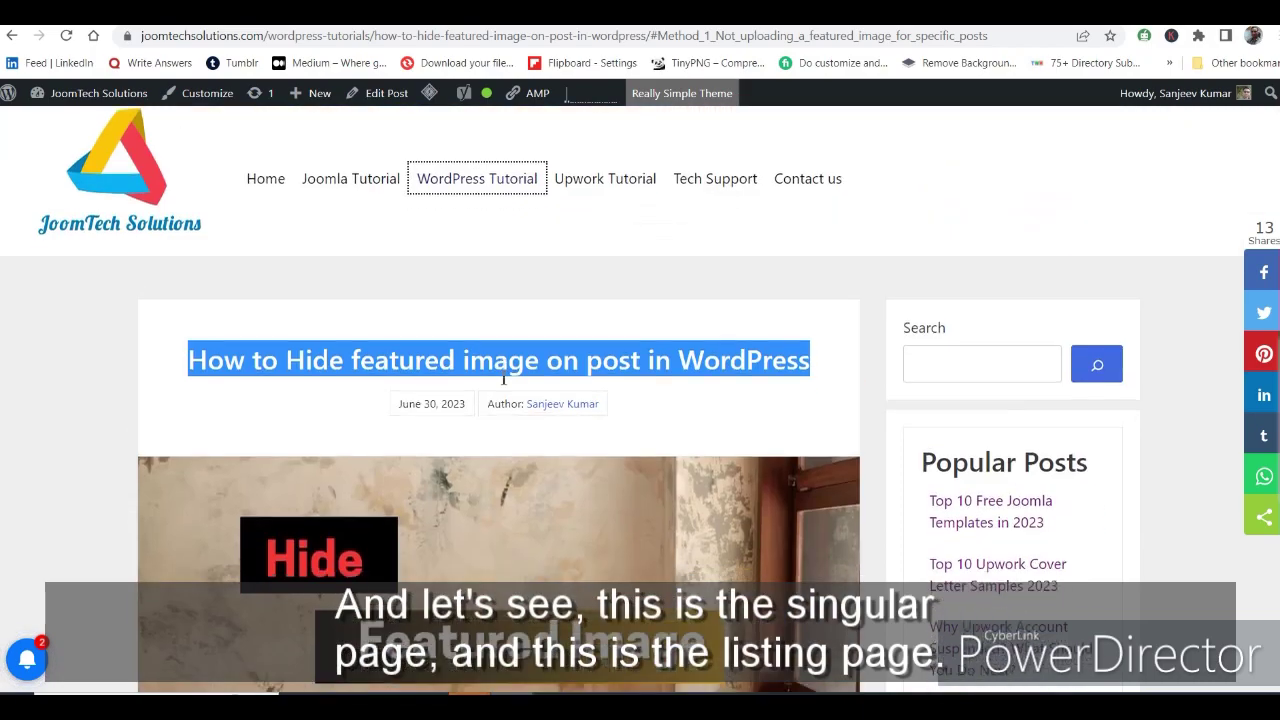
{"action": "scroll", "coordinate": [509, 374], "scroll_direction": "down", "scroll_amount": 5}
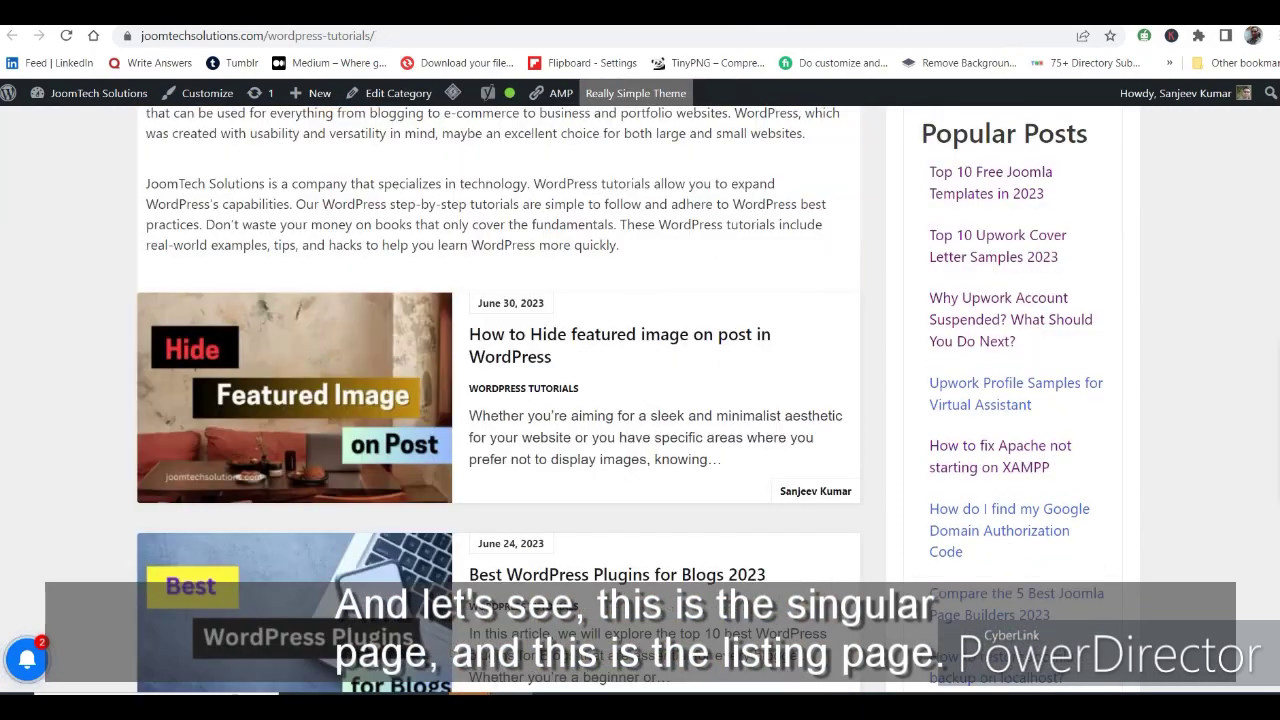
{"action": "scroll", "coordinate": [555, 412], "scroll_direction": "down", "scroll_amount": 2}
{"action": "scroll", "coordinate": [555, 412], "scroll_direction": "up", "scroll_amount": 3}
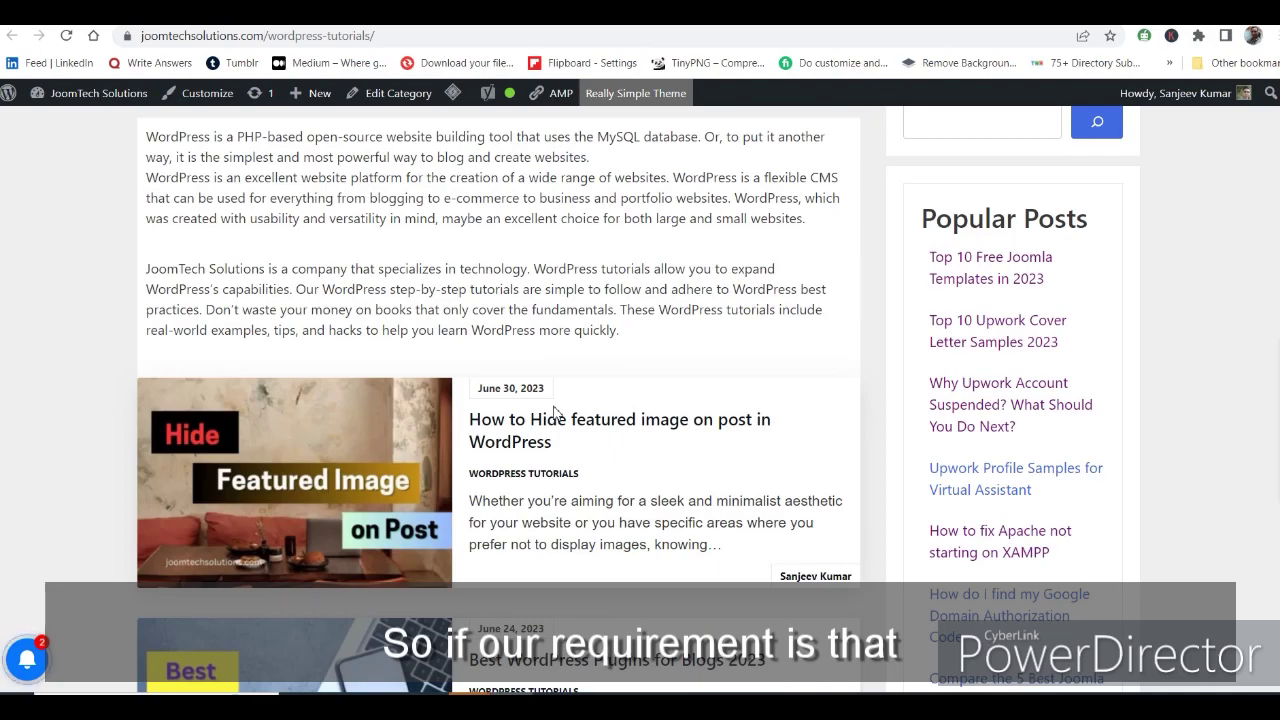
Examine the post's thumbnail in the WordPress tutorials listing and the featured image at the head of its single post page.
{"action": "scroll", "coordinate": [556, 414], "scroll_direction": "down", "scroll_amount": 3}
{"action": "scroll", "coordinate": [562, 420], "scroll_direction": "up", "scroll_amount": 3}
{"action": "scroll", "coordinate": [560, 408], "scroll_direction": "down", "scroll_amount": 5}
{"action": "scroll", "coordinate": [440, 420], "scroll_direction": "up", "scroll_amount": 5}
{"action": "scroll", "coordinate": [365, 355], "scroll_direction": "down", "scroll_amount": 2}
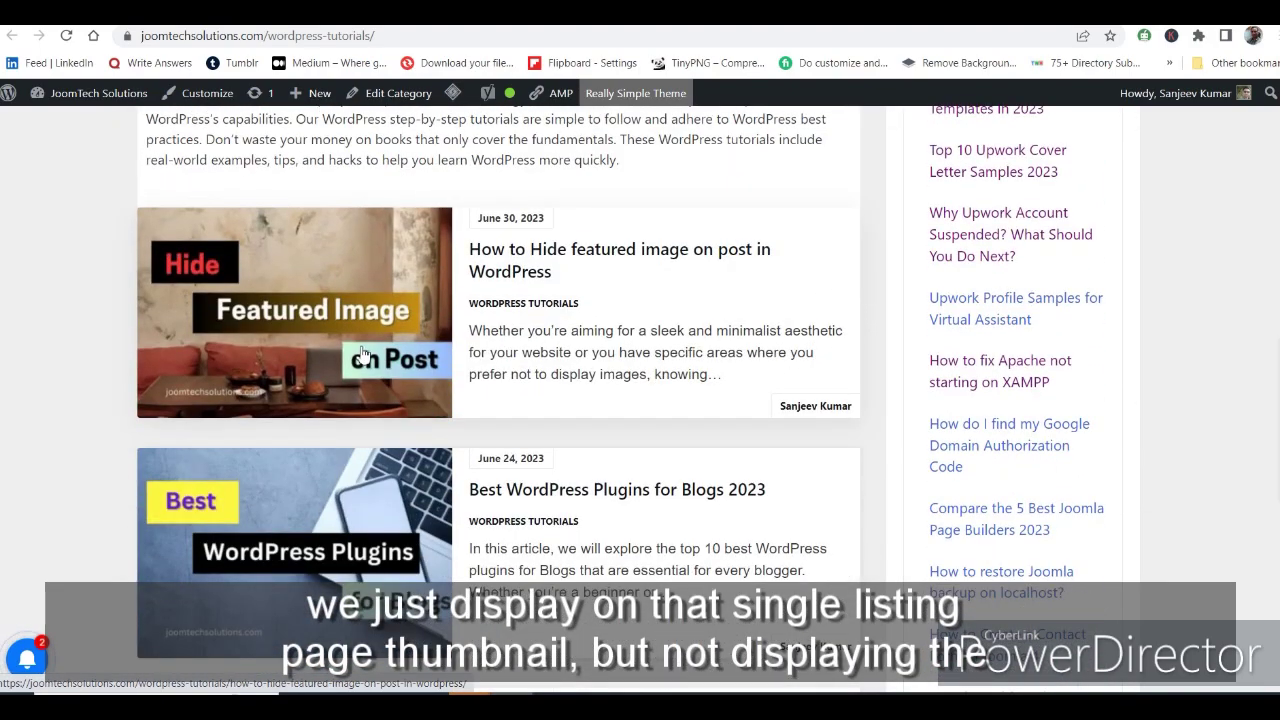
{"action": "left_click", "coordinate": [492, 362]}
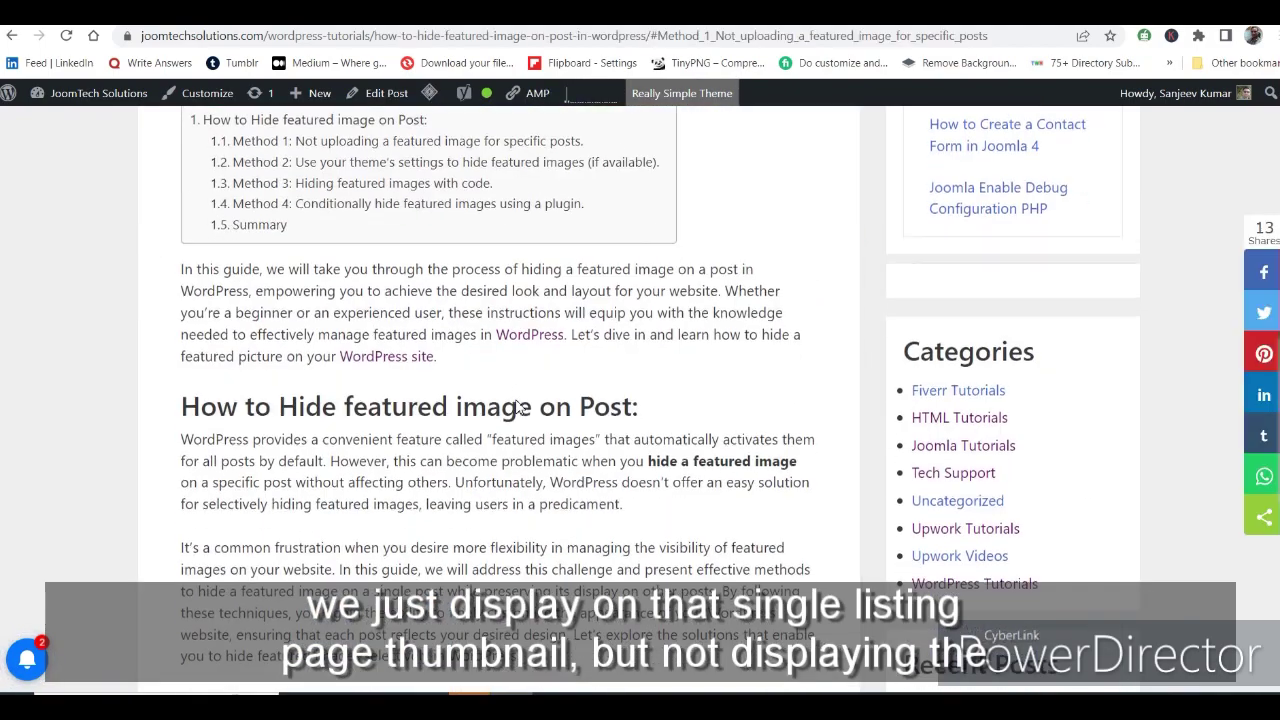
{"action": "scroll", "coordinate": [571, 333], "scroll_direction": "up", "scroll_amount": 3}
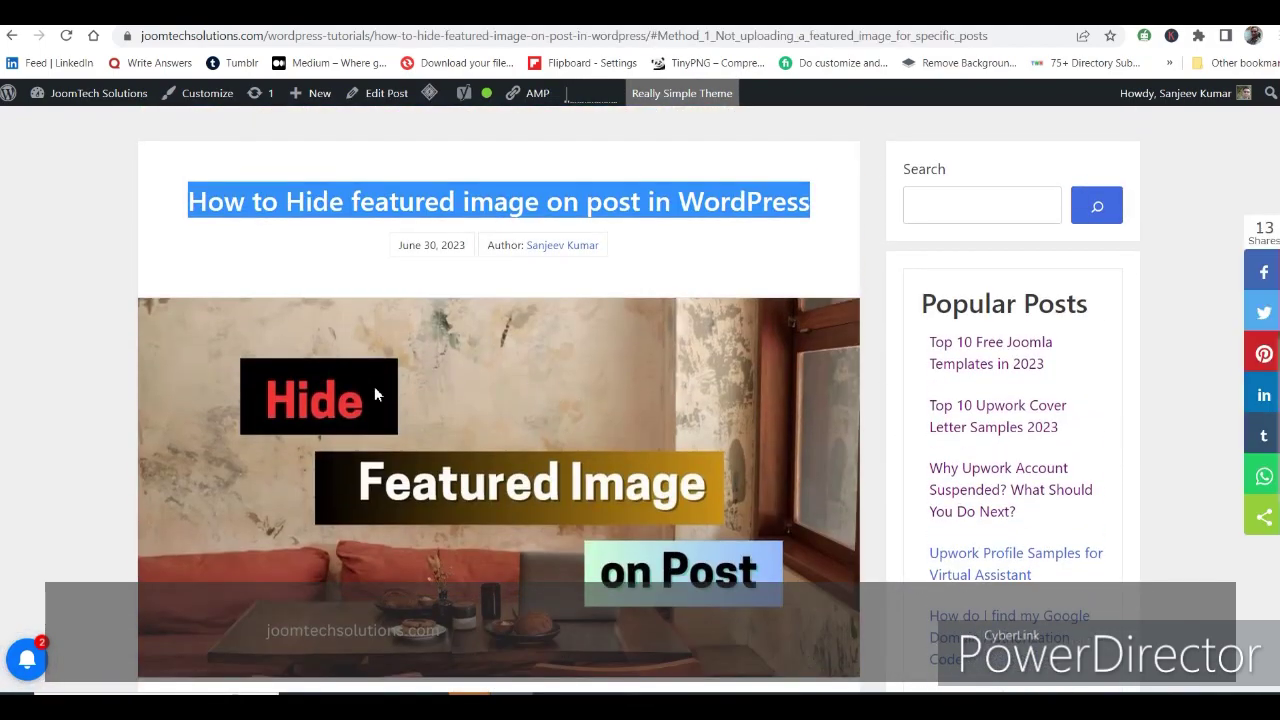
{"action": "scroll", "coordinate": [490, 355], "scroll_direction": "down", "scroll_amount": 10}
{"action": "scroll", "coordinate": [495, 375], "scroll_direction": "up", "scroll_amount": 6}
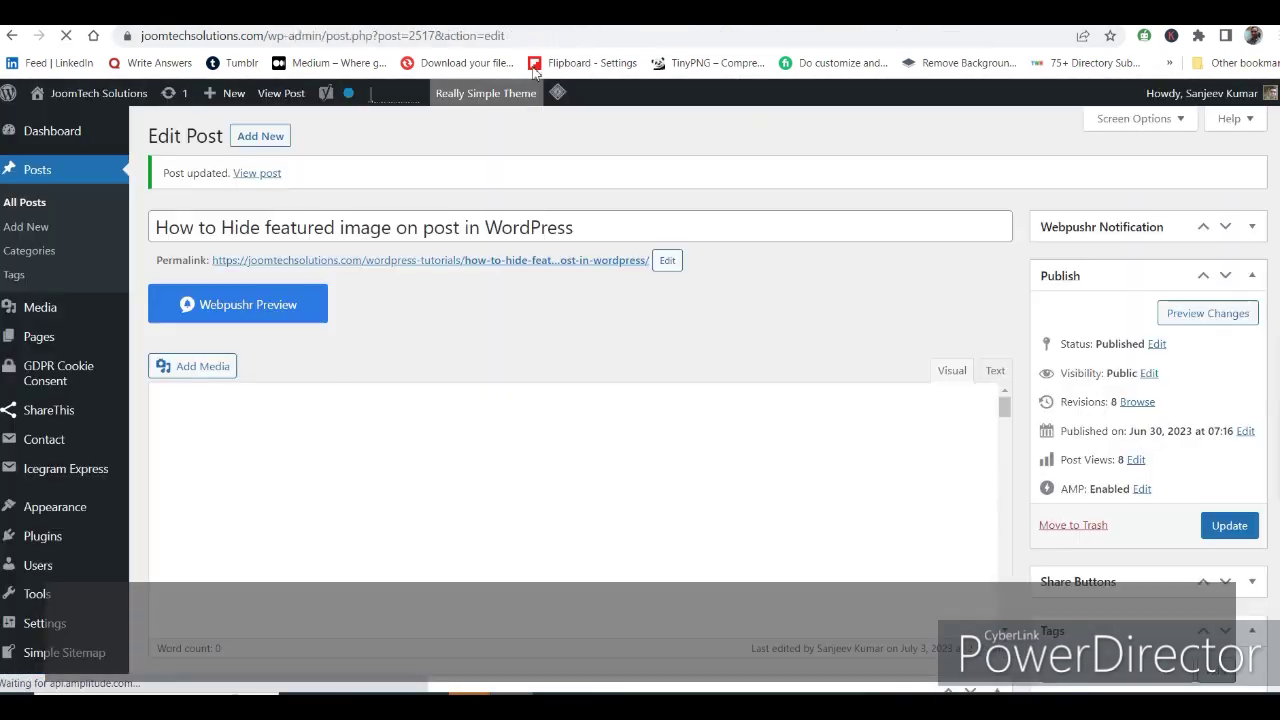
Reload the live single post and check its featured image against the thumbnail in the WordPress tutorials listing.
{"action": "mouse_move", "coordinate": [520, 123]}
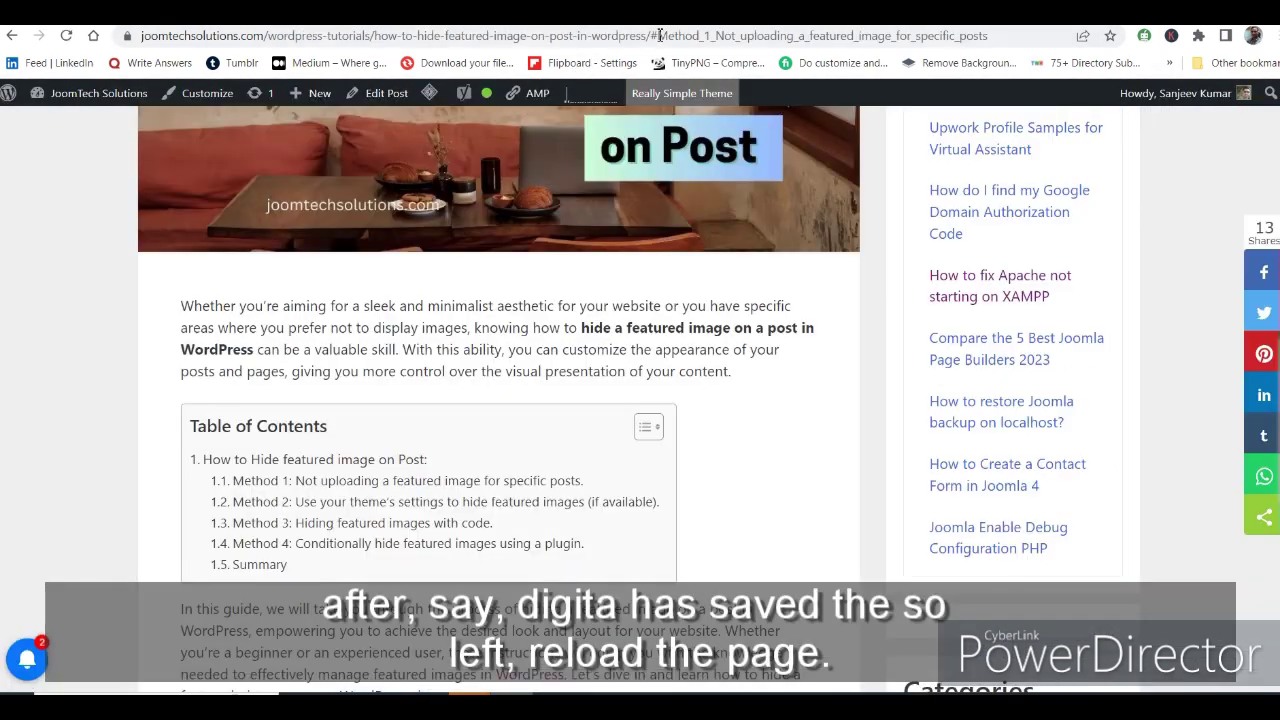
{"action": "left_click", "coordinate": [660, 40]}
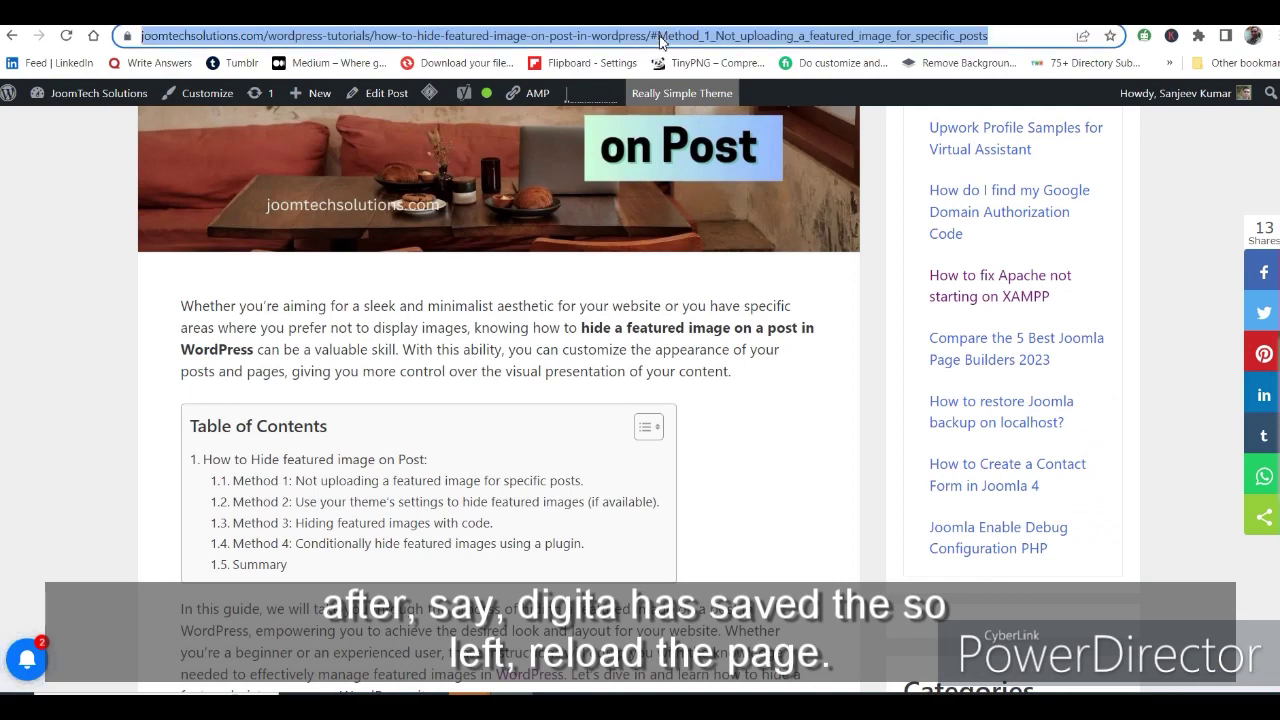
{"action": "key", "text": "Return"}
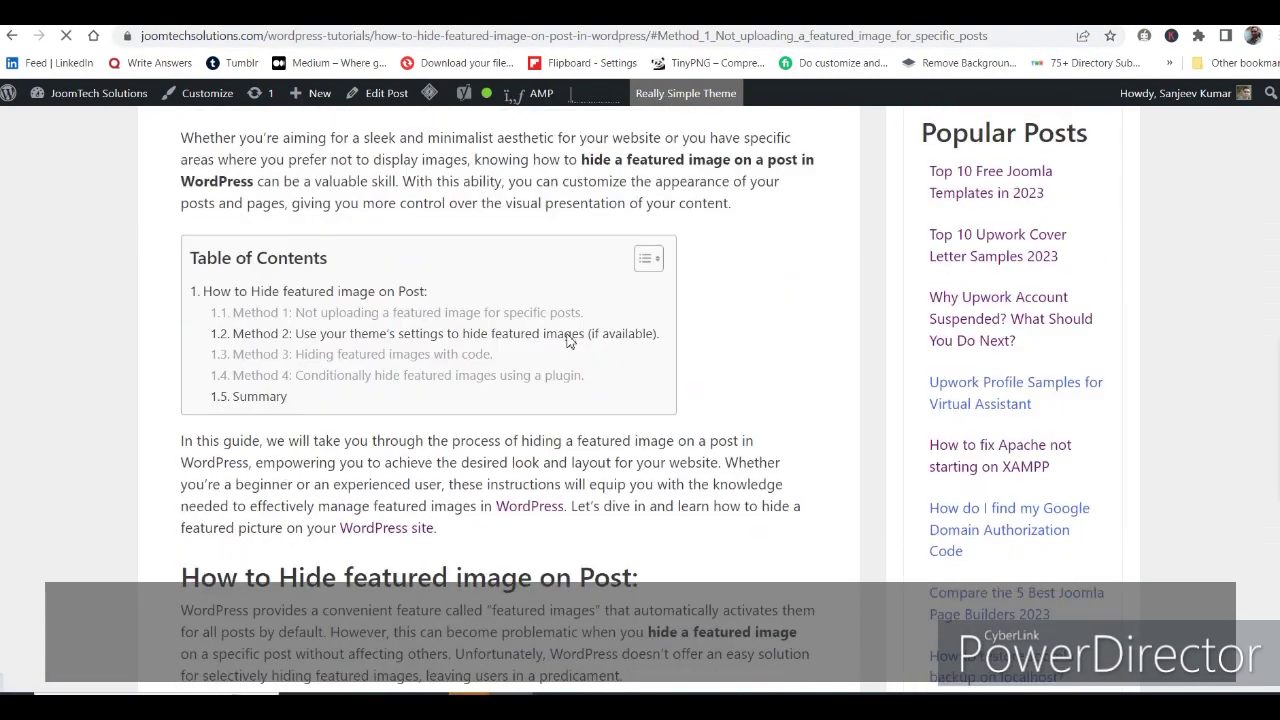
{"action": "scroll", "coordinate": [566, 341], "scroll_direction": "down", "scroll_amount": 2}
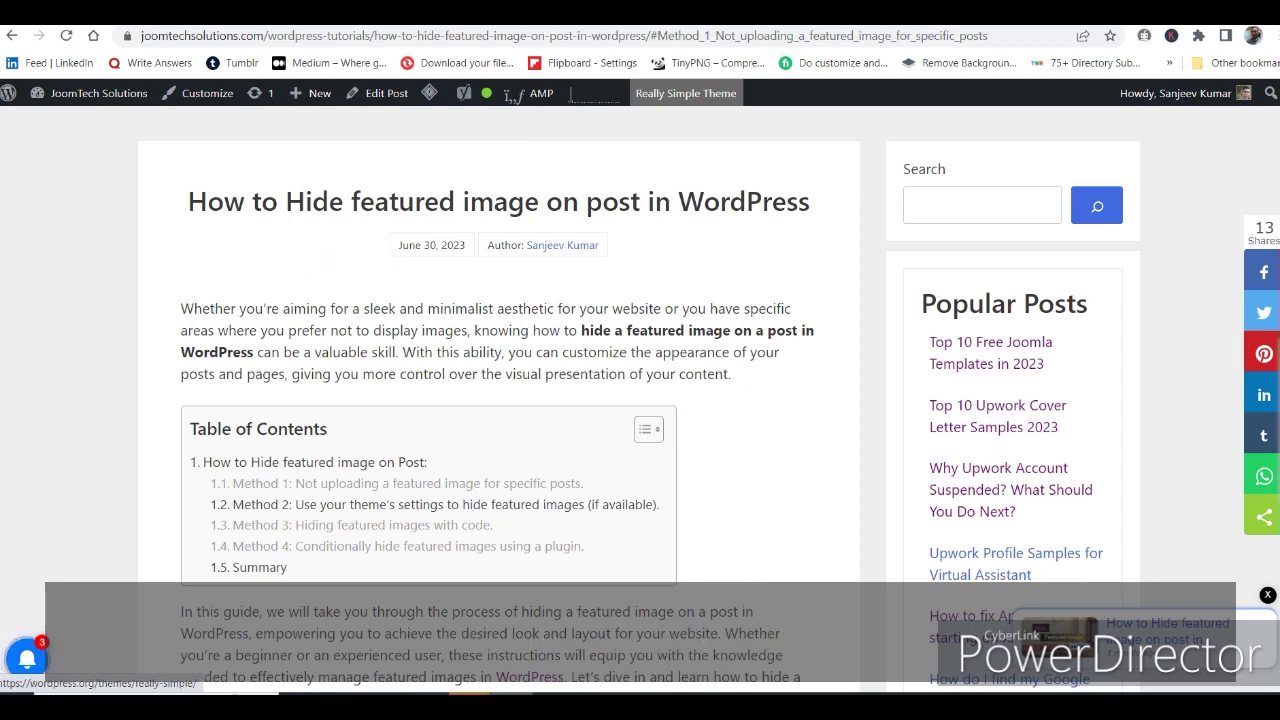
{"action": "key", "text": "alt+Left"}
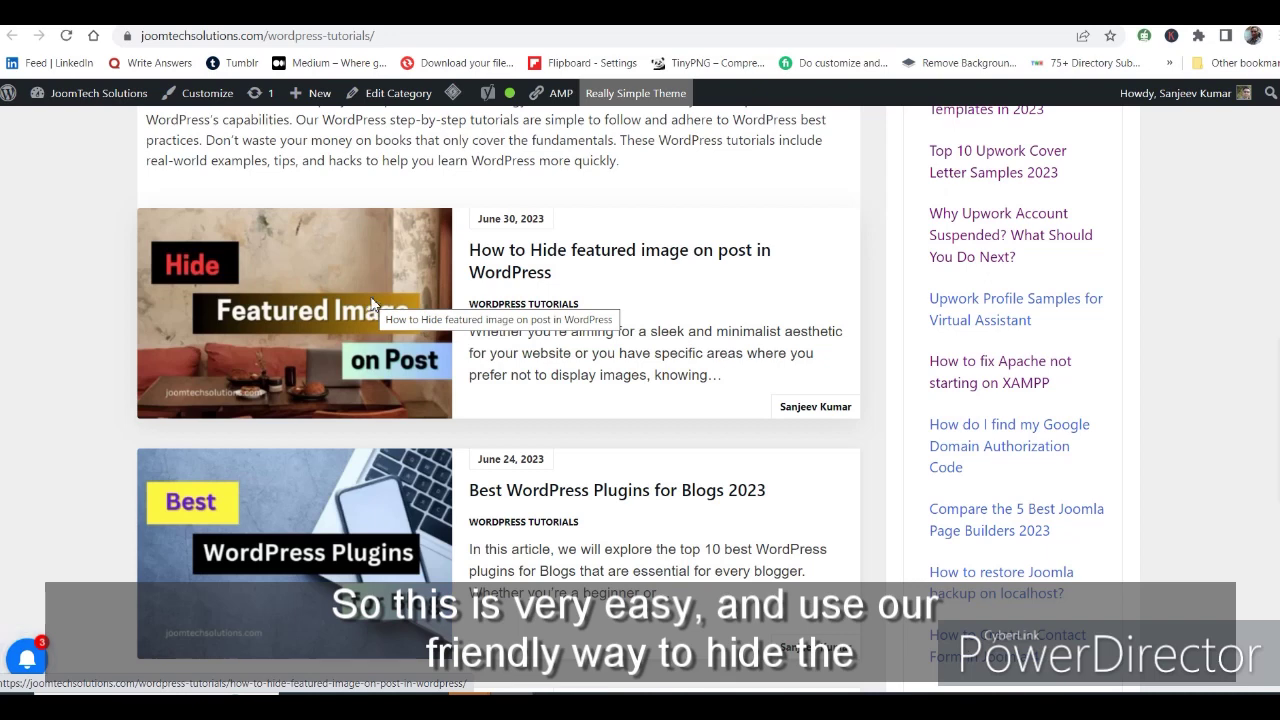
{"action": "left_click", "coordinate": [415, 295]}
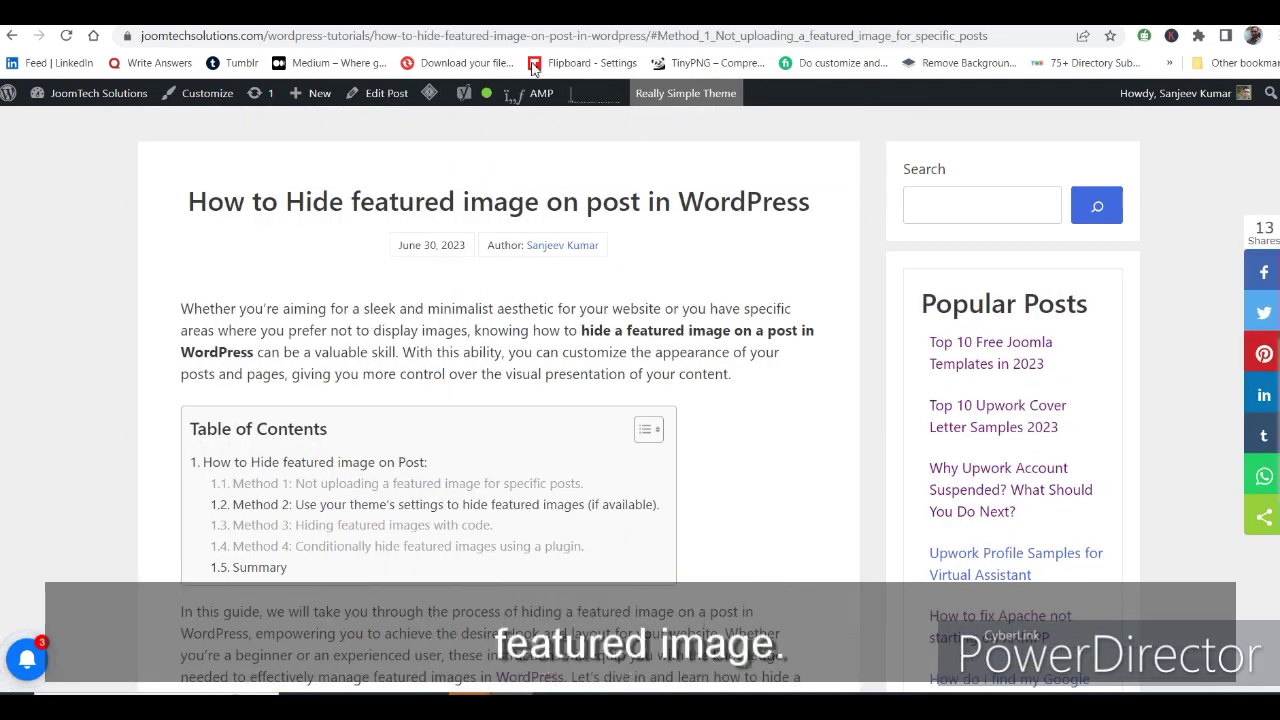
Return to editing "How to Hide featured image on post in WordPress", update the post, and reload its live page.
{"action": "left_click", "coordinate": [580, 12]}
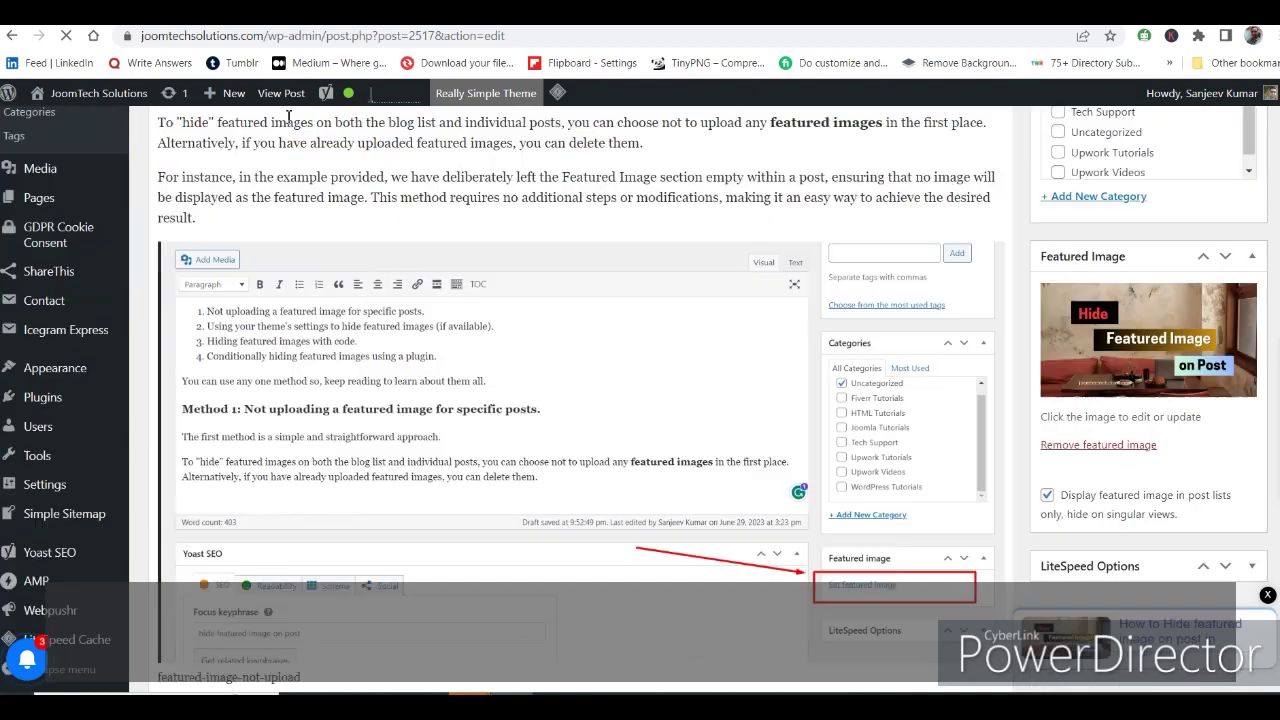
{"action": "scroll", "coordinate": [1107, 474], "scroll_direction": "down", "scroll_amount": 5}
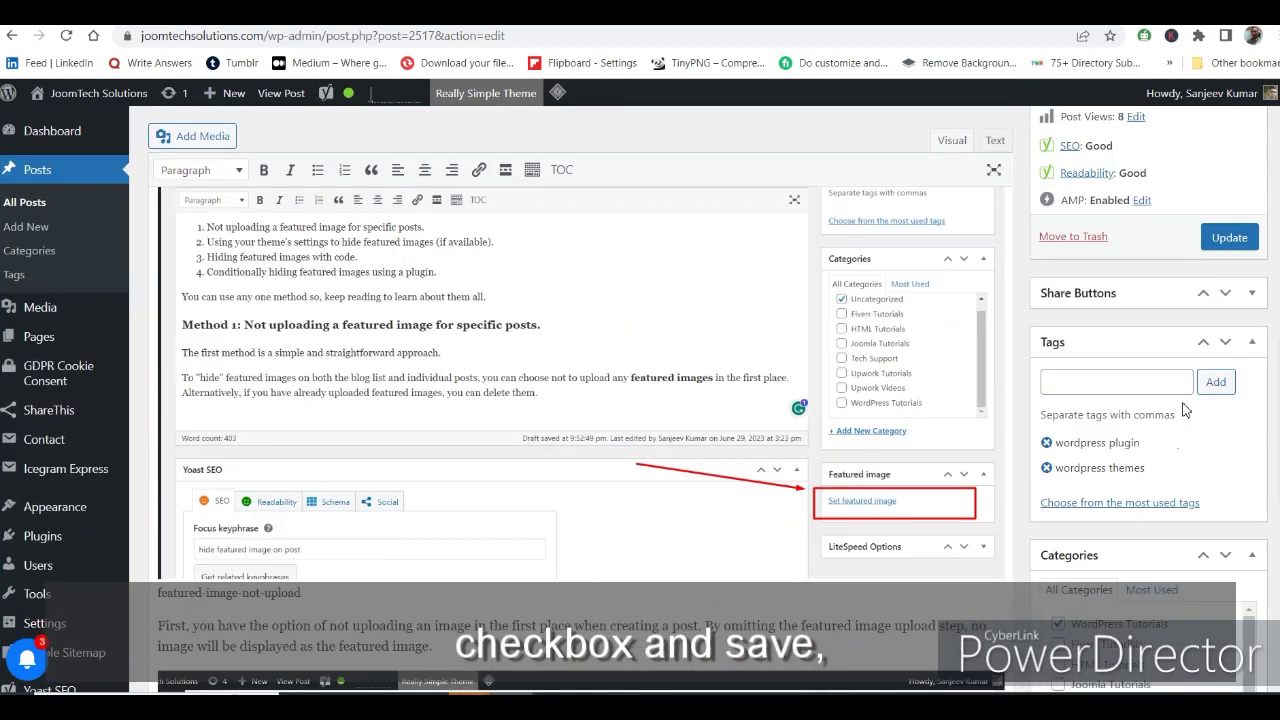
{"action": "left_click", "coordinate": [1229, 237]}
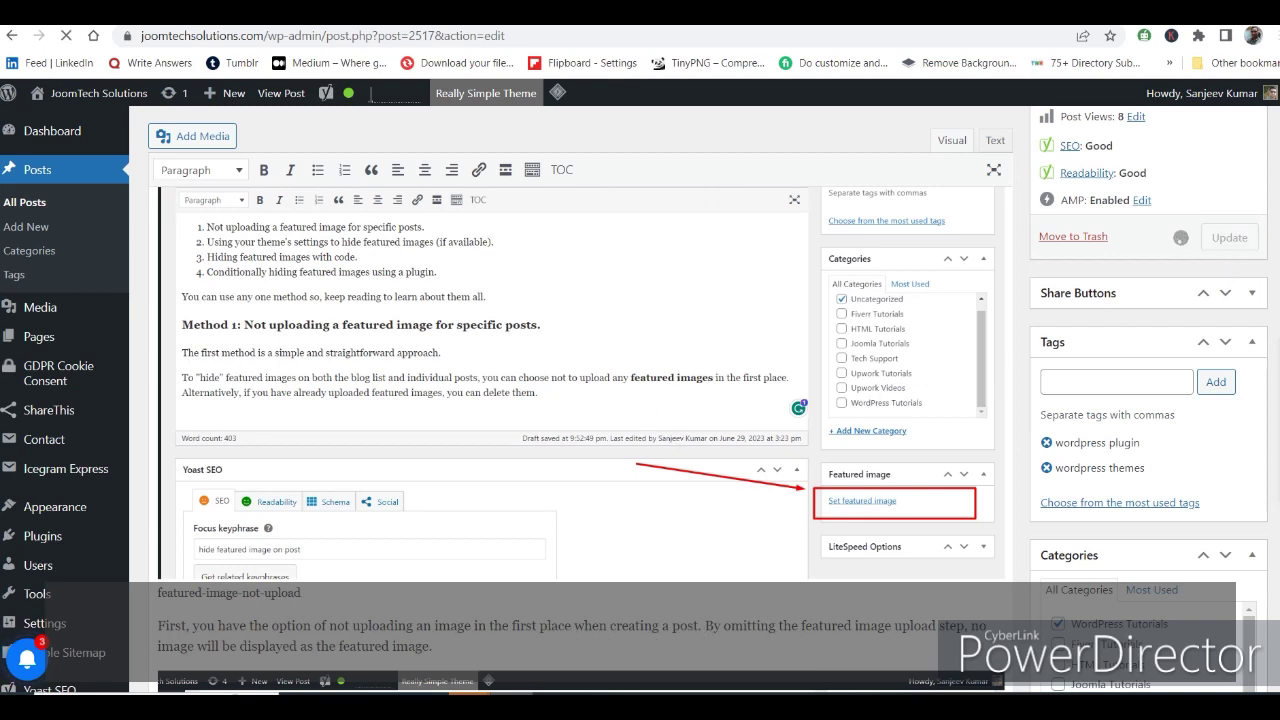
{"action": "left_click", "coordinate": [690, 12]}
{"action": "left_click", "coordinate": [648, 35]}
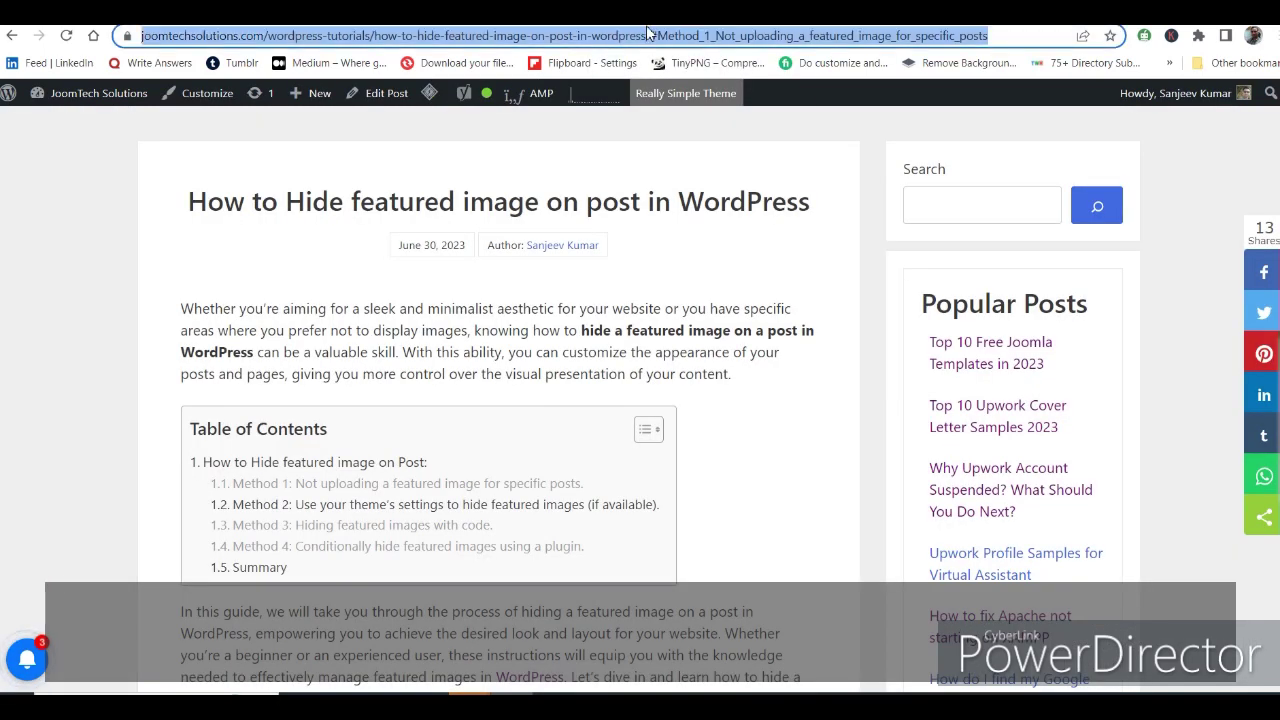
{"action": "key", "text": "Return"}
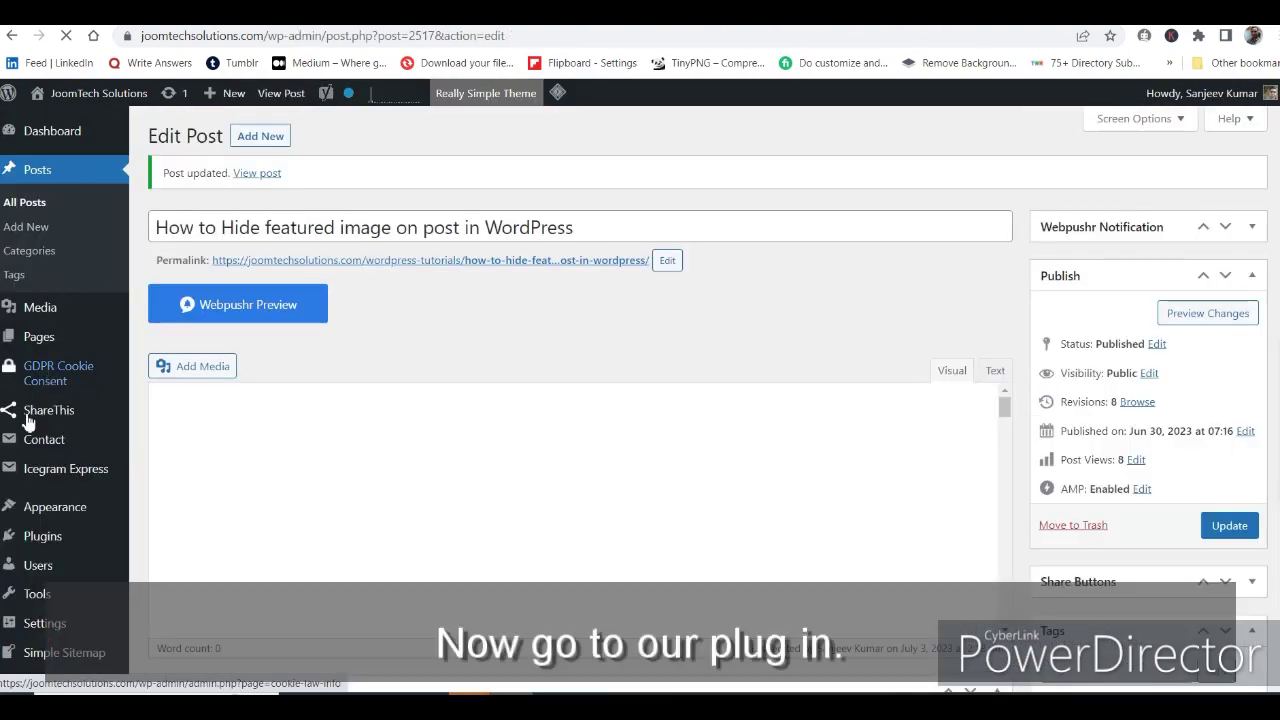
Search the plugin directory for "Hide featured image on all single page/post" and activate that plugin.
{"action": "mouse_move", "coordinate": [46, 538]}
{"action": "left_click", "coordinate": [44, 537]}
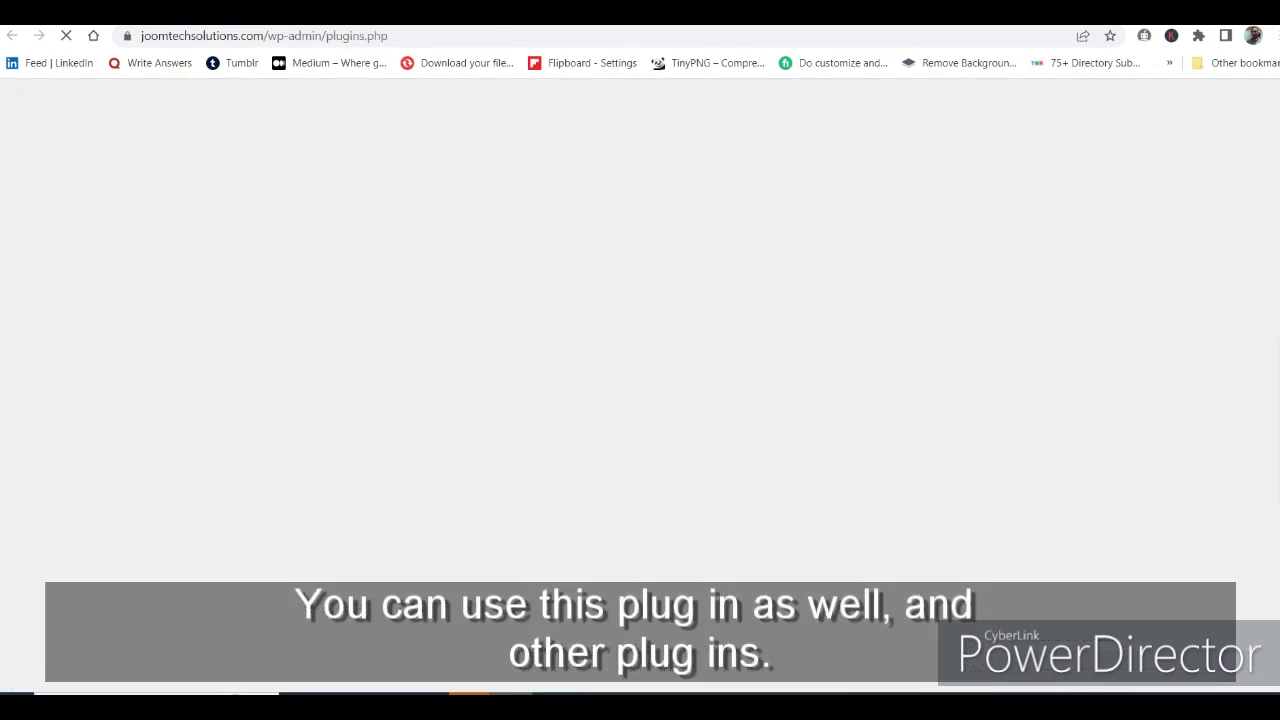
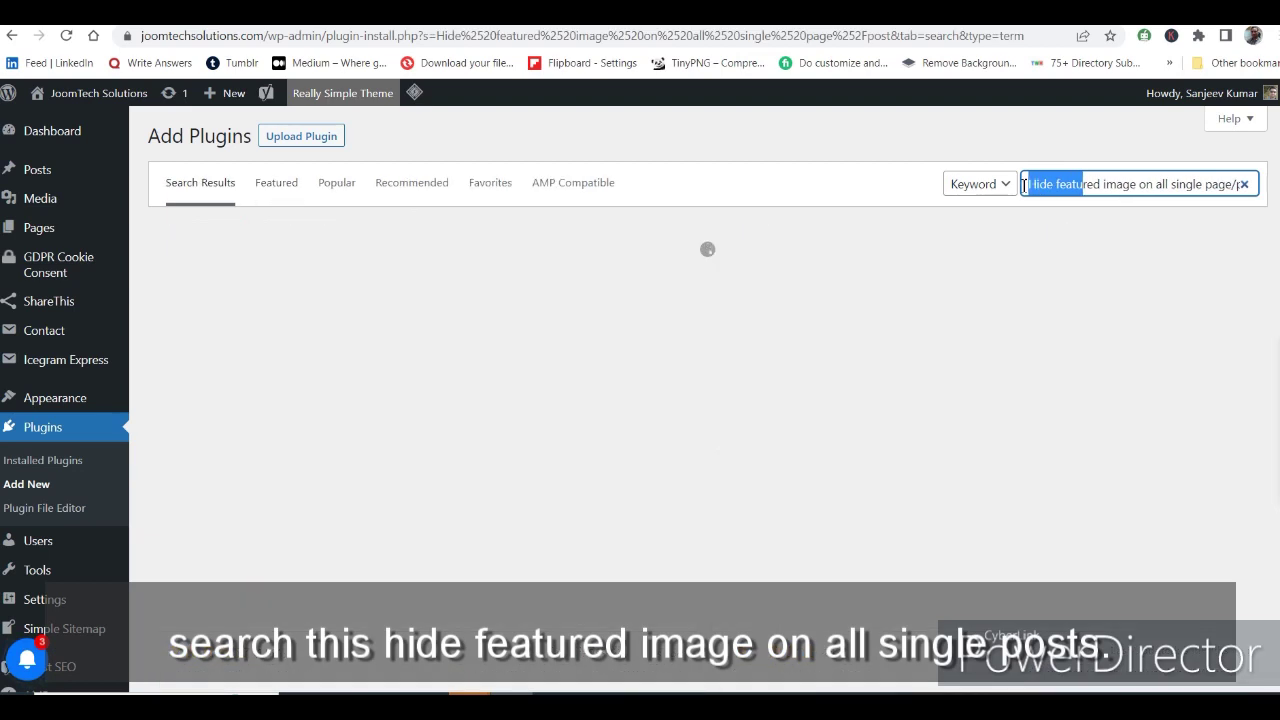
{"action": "left_click", "coordinate": [1140, 188]}
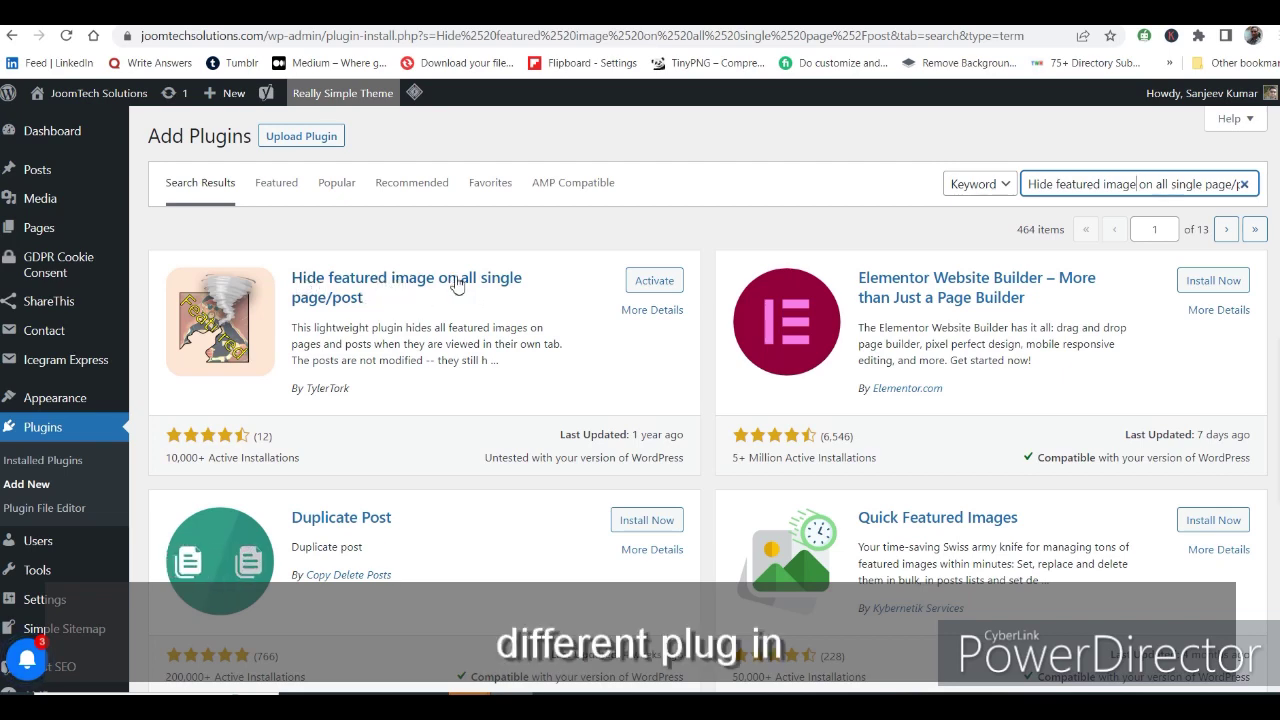
{"action": "left_click", "coordinate": [655, 286]}
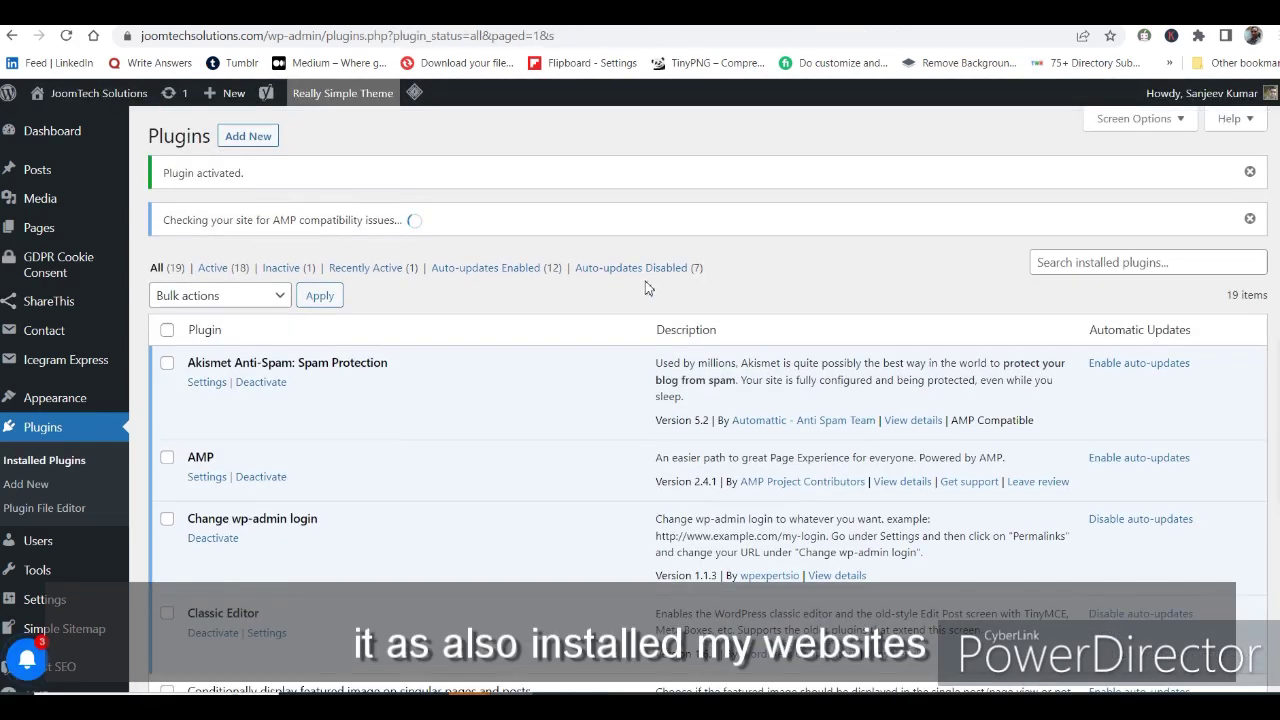
Locate the Hide featured image on all single page/post plugin among the installed plugins.
{"action": "scroll", "coordinate": [443, 423], "scroll_direction": "down", "scroll_amount": 5}
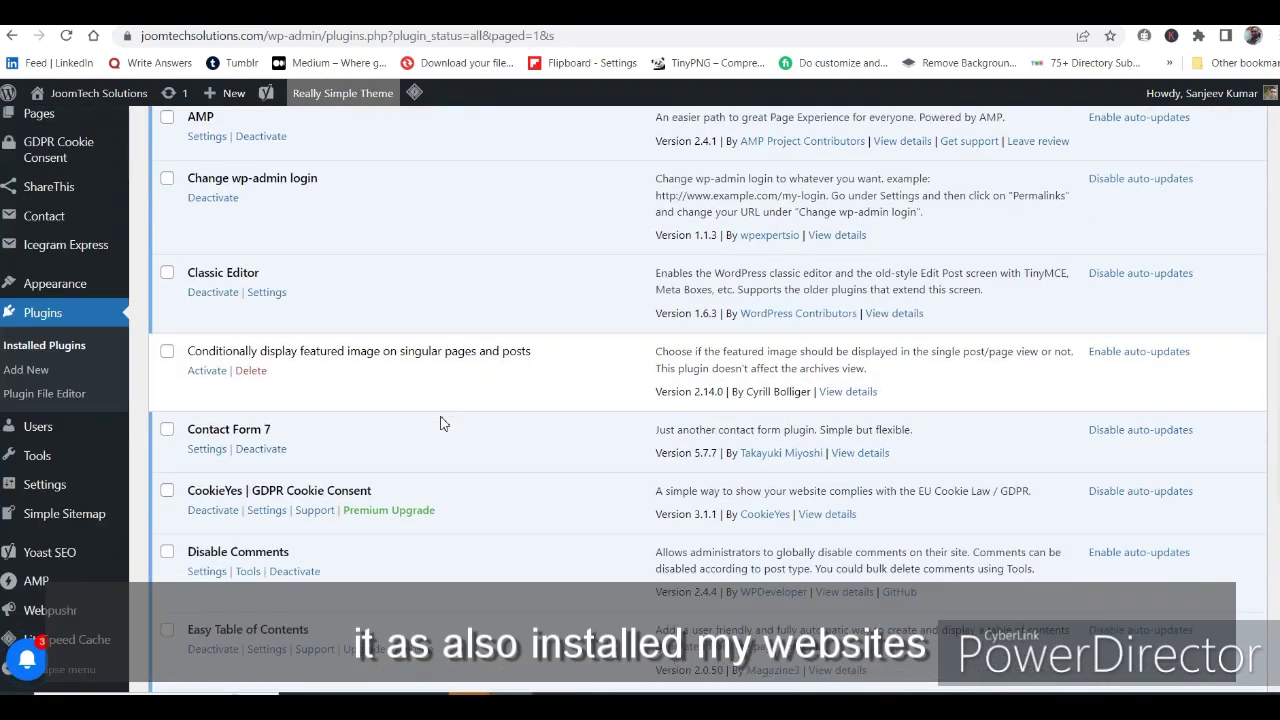
{"action": "scroll", "coordinate": [437, 432], "scroll_direction": "down", "scroll_amount": 6}
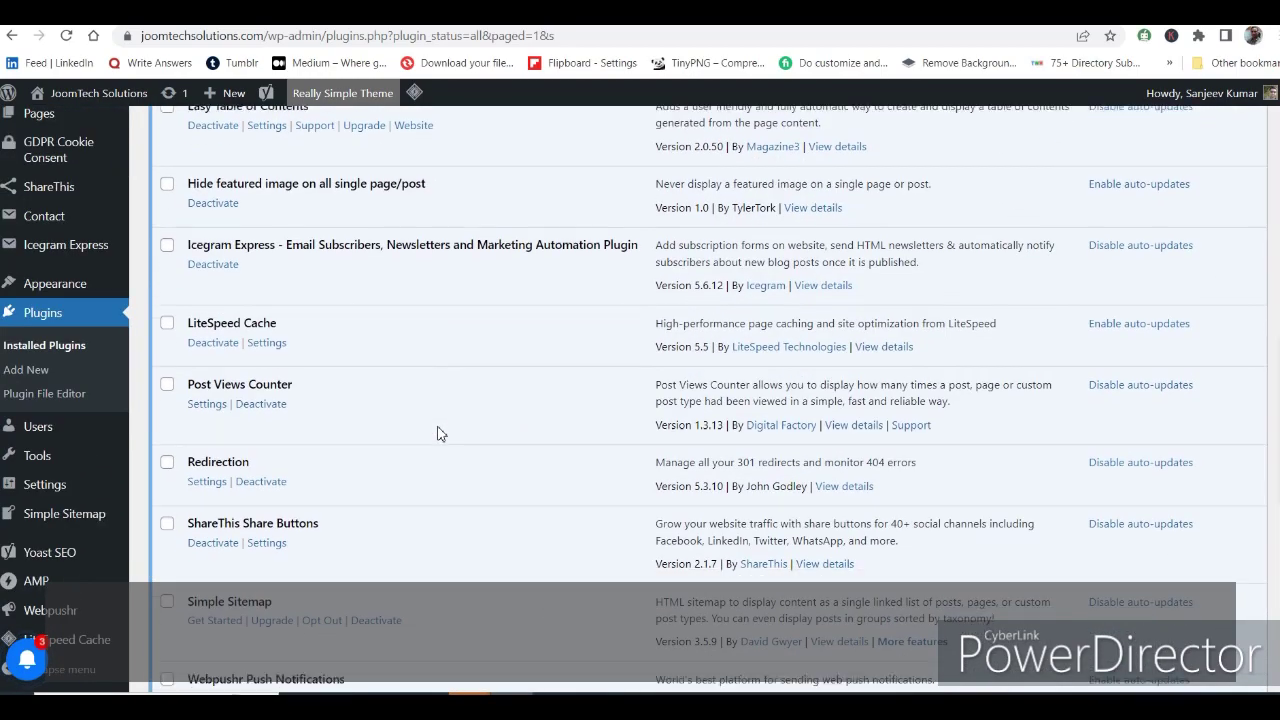
{"action": "scroll", "coordinate": [437, 432], "scroll_direction": "up", "scroll_amount": 5}
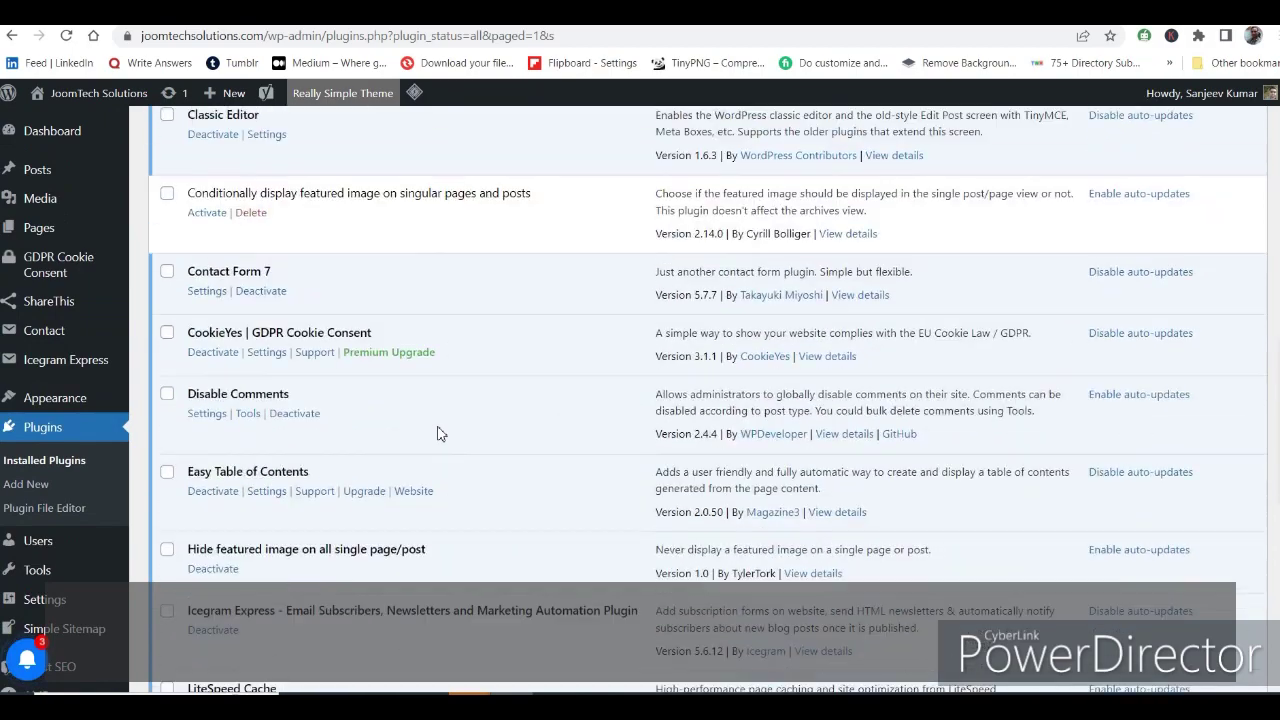
{"action": "scroll", "coordinate": [437, 432], "scroll_direction": "up", "scroll_amount": 3}
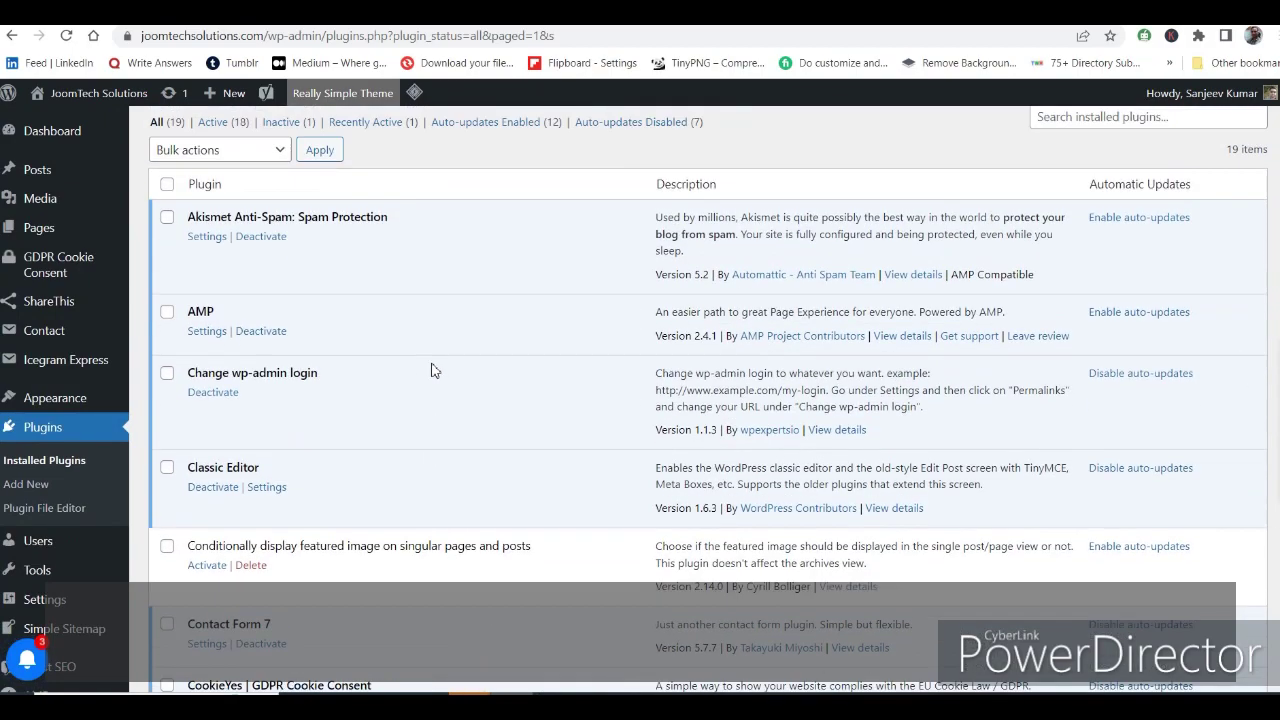
{"action": "scroll", "coordinate": [433, 370], "scroll_direction": "down", "scroll_amount": 6}
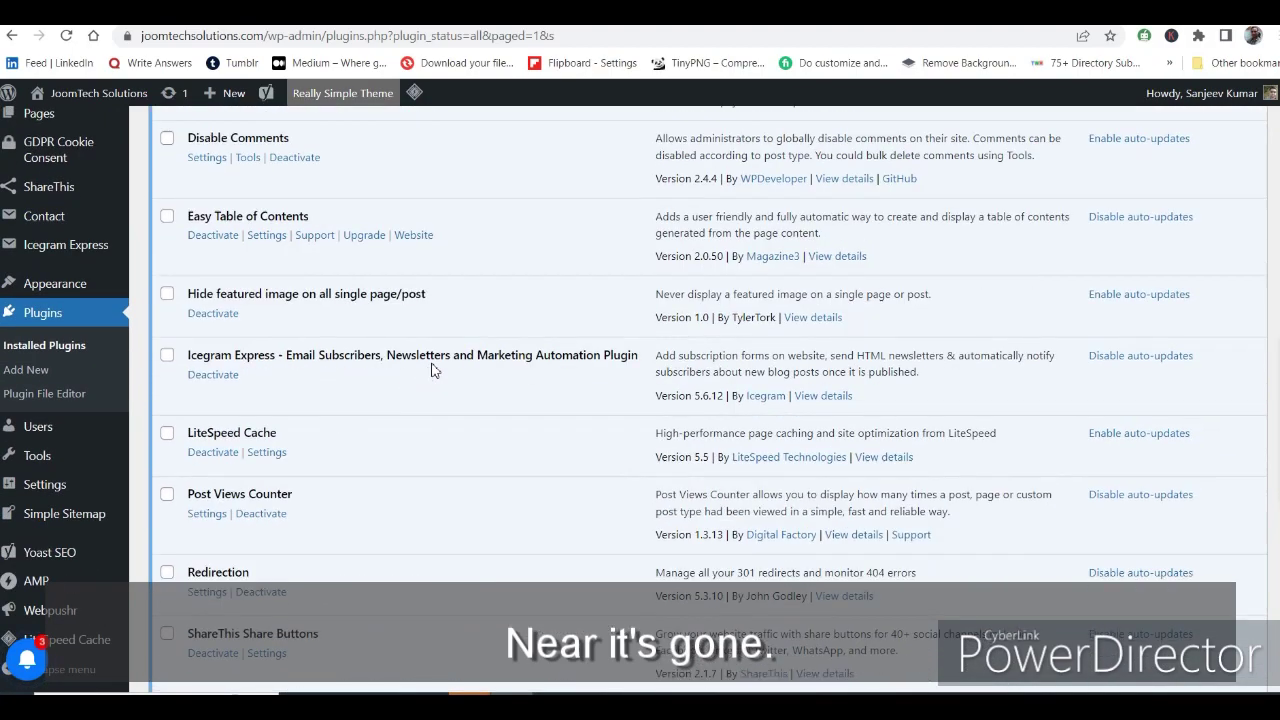
{"action": "triple_click", "coordinate": [342, 296]}
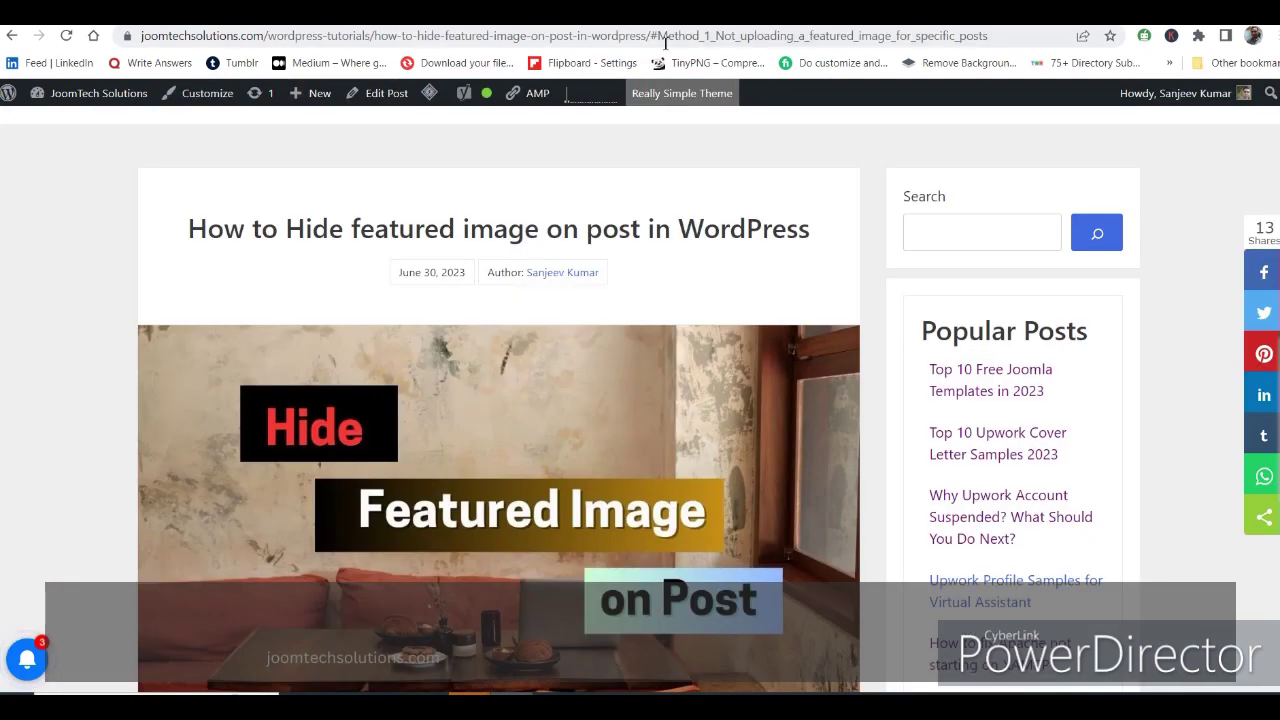
Reload the live single post and the WordPress tutorials listing to check the featured image in both places.
{"action": "left_click", "coordinate": [665, 40]}
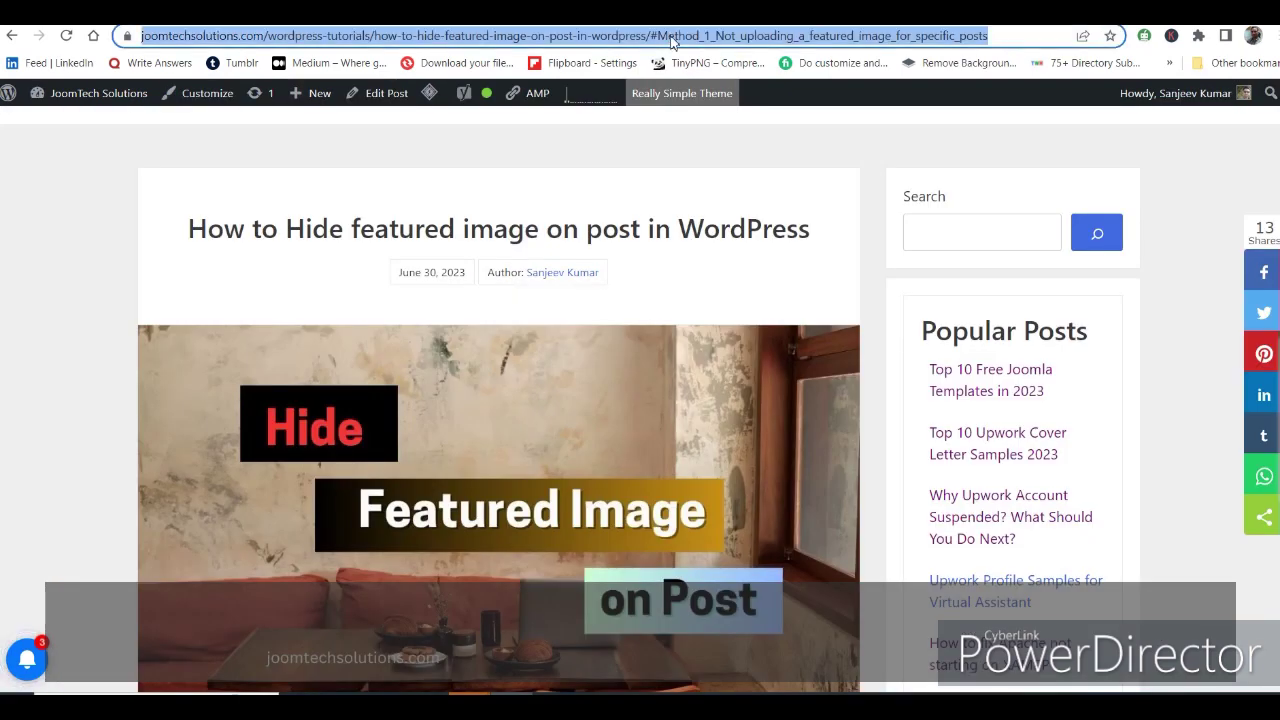
{"action": "key", "text": "Return"}
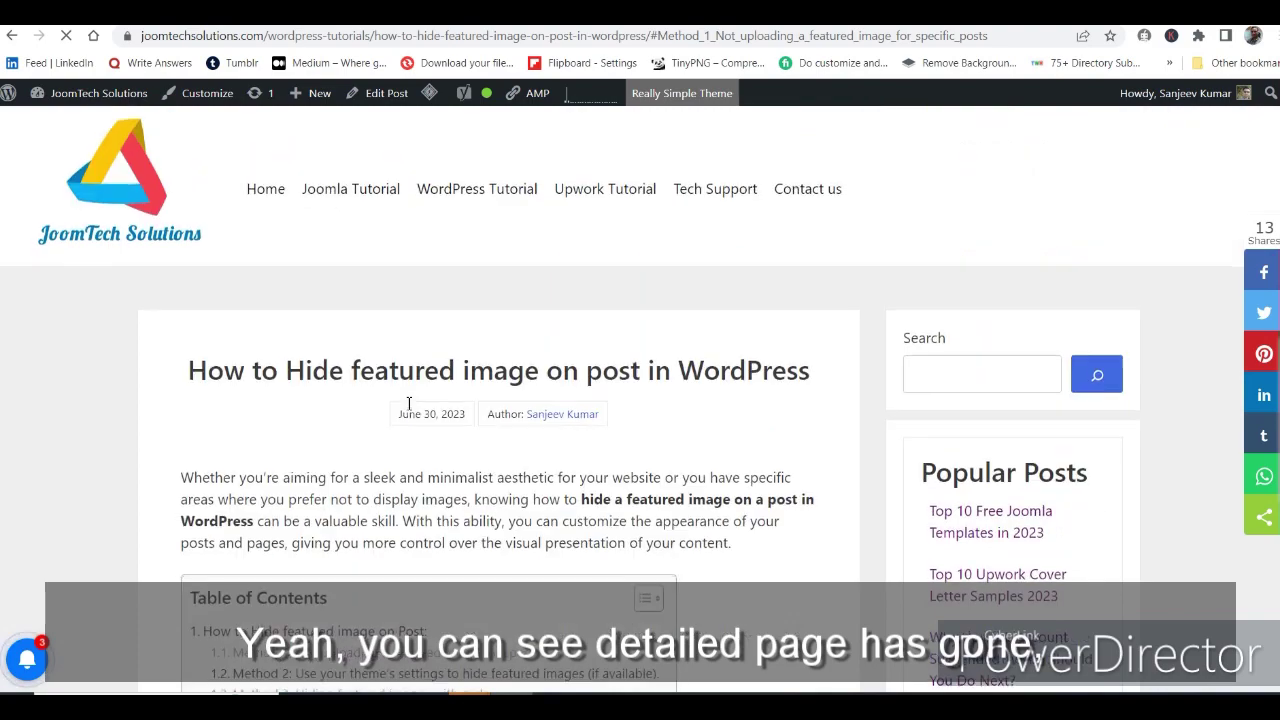
{"action": "key", "text": "alt+Left"}
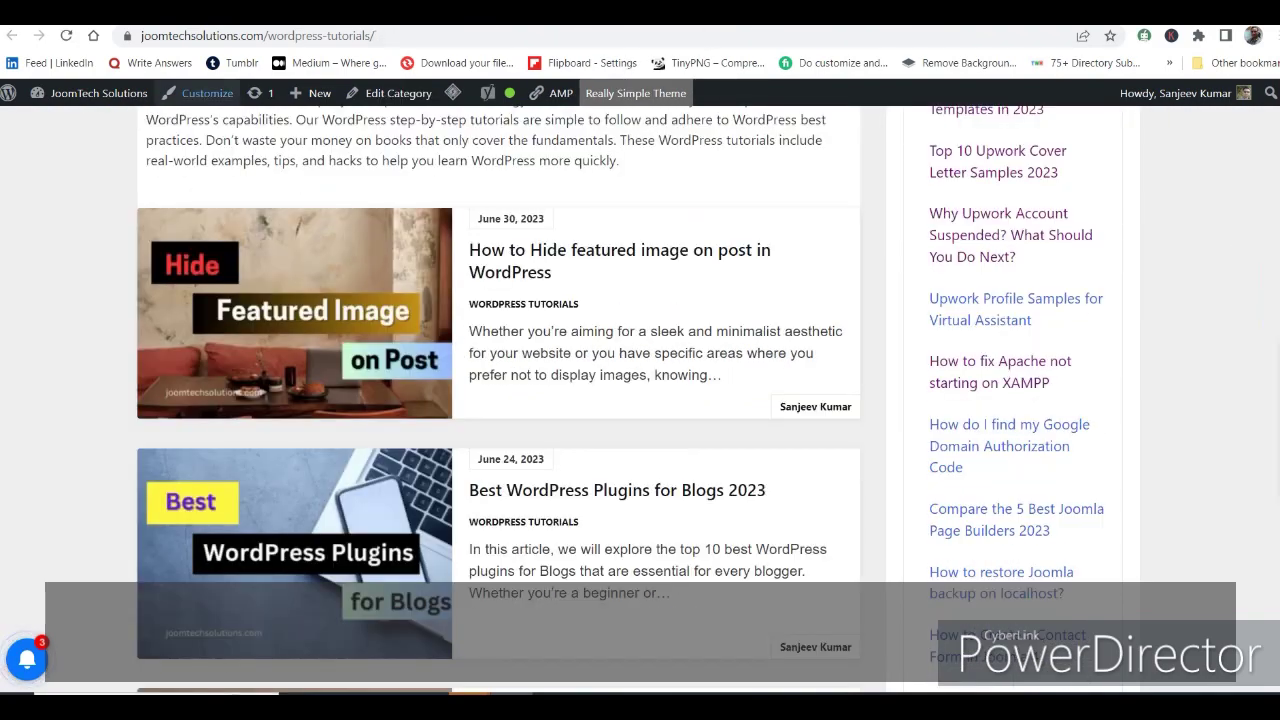
{"action": "left_click", "coordinate": [67, 37]}
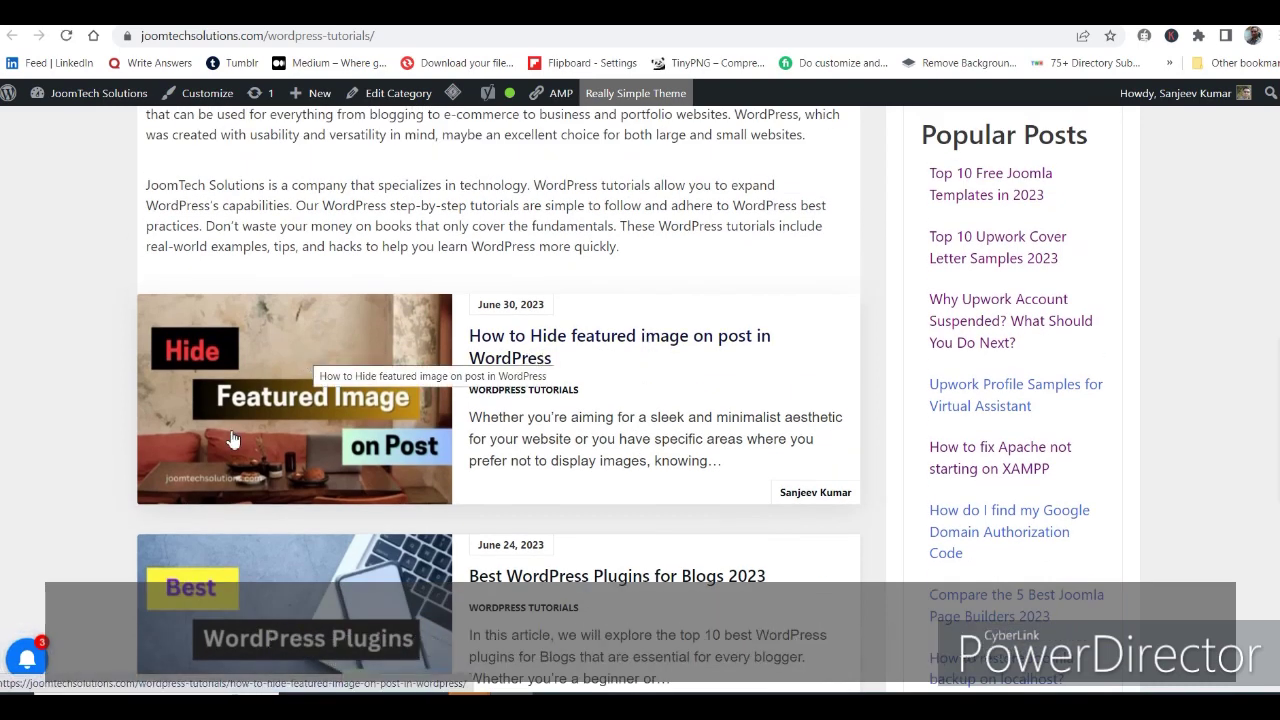
{"action": "left_click", "coordinate": [282, 436]}
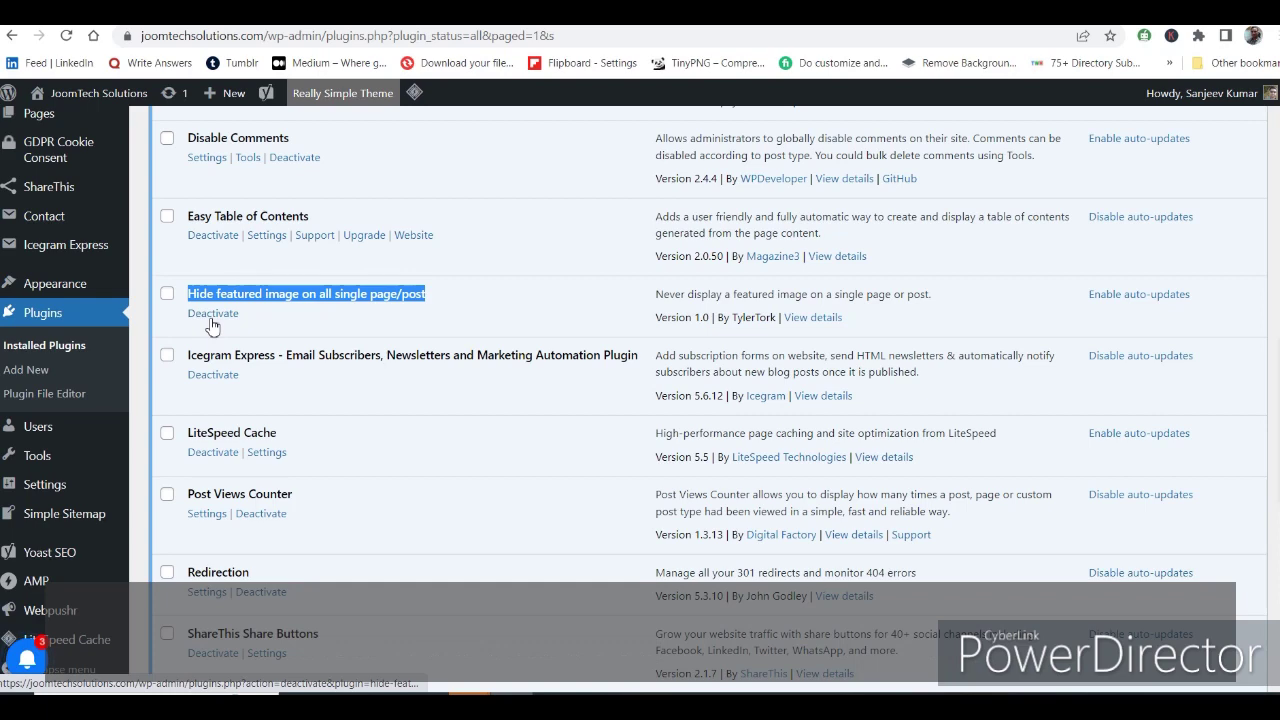
Deactivate the Hide featured image on all single page/post plugin and reload the live post.
{"action": "left_click", "coordinate": [210, 317]}
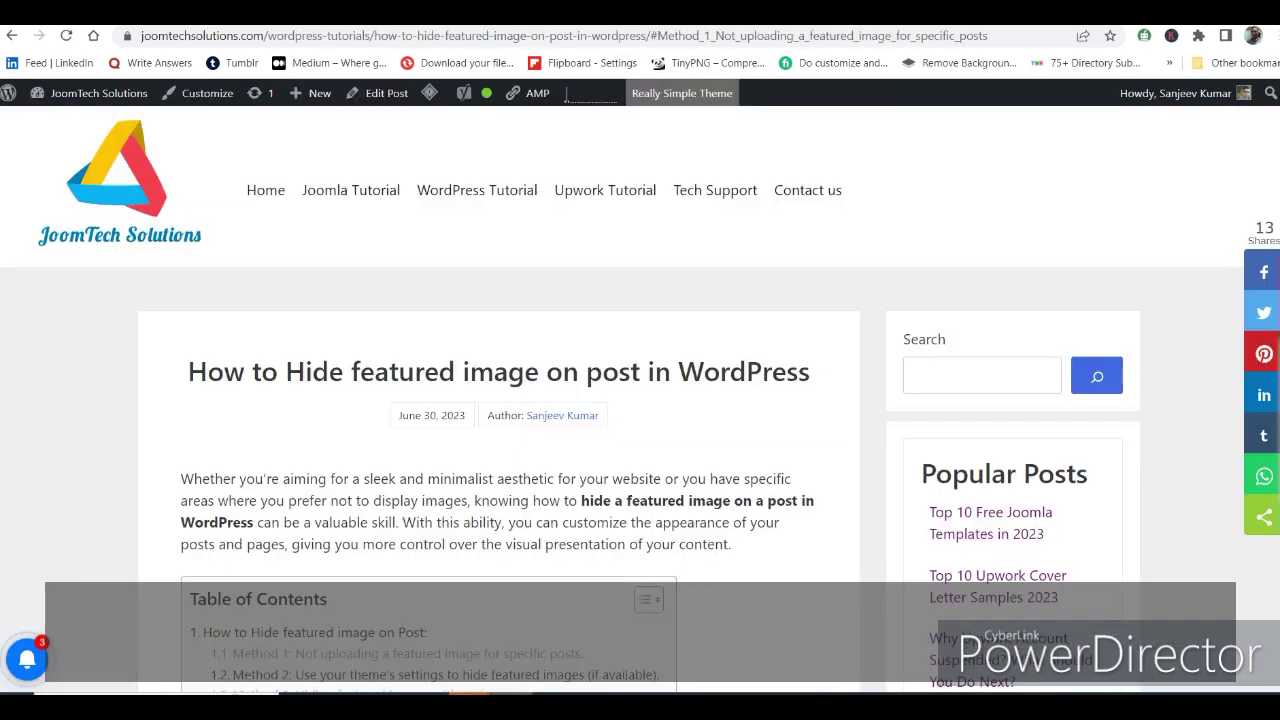
{"action": "left_click", "coordinate": [66, 35]}
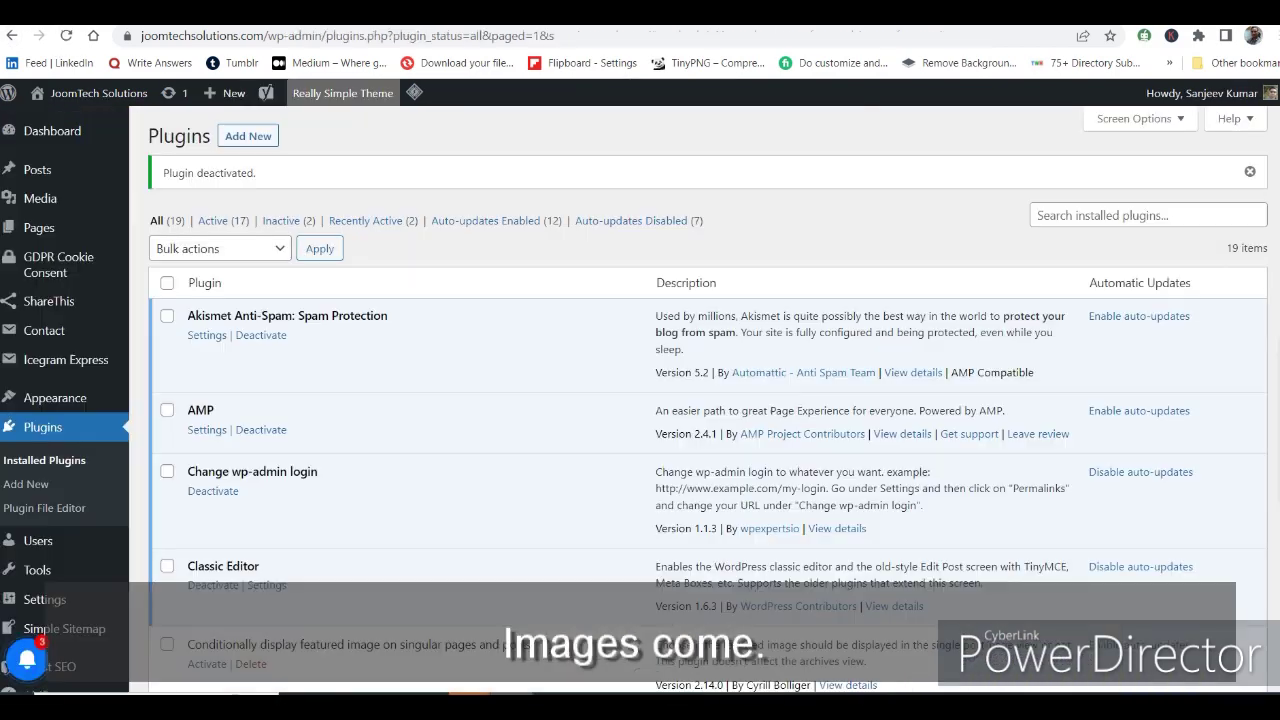
Review the Conditionally display featured image plugin's entry in the installed plugins and open the list of all posts.
{"action": "scroll", "coordinate": [327, 459], "scroll_direction": "down", "scroll_amount": 3}
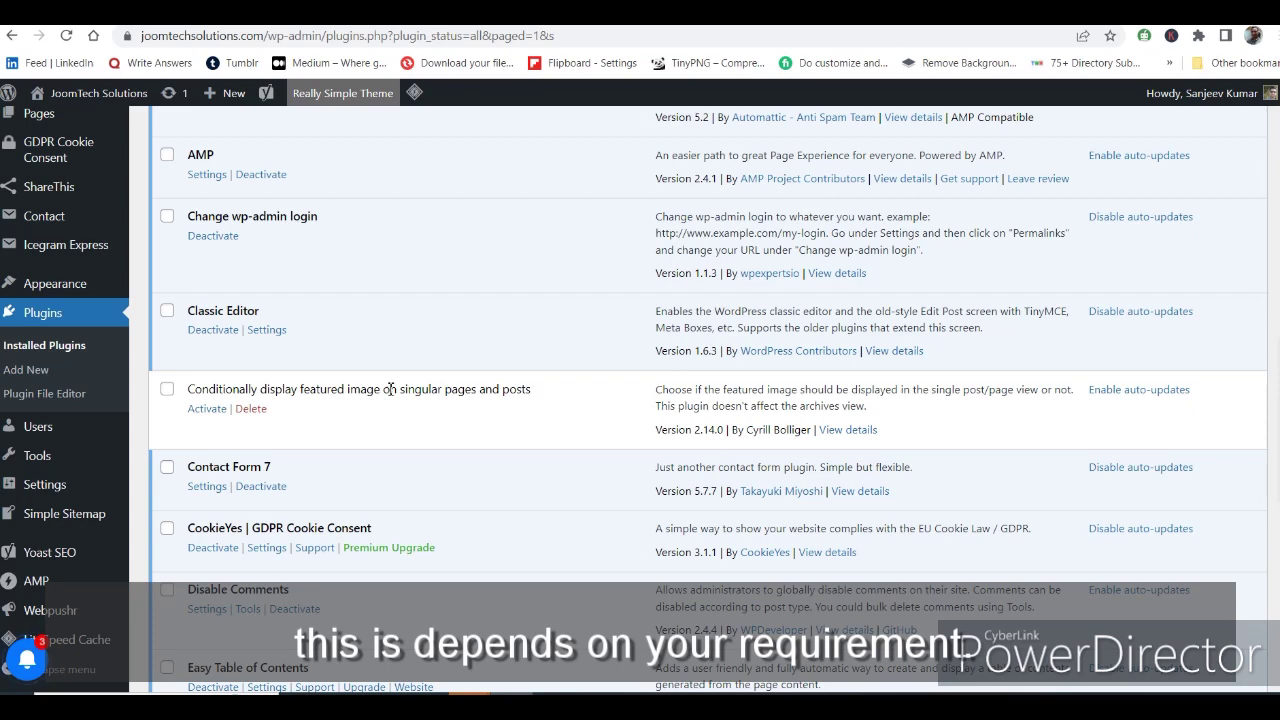
{"action": "scroll", "coordinate": [430, 380], "scroll_direction": "up", "scroll_amount": 3}
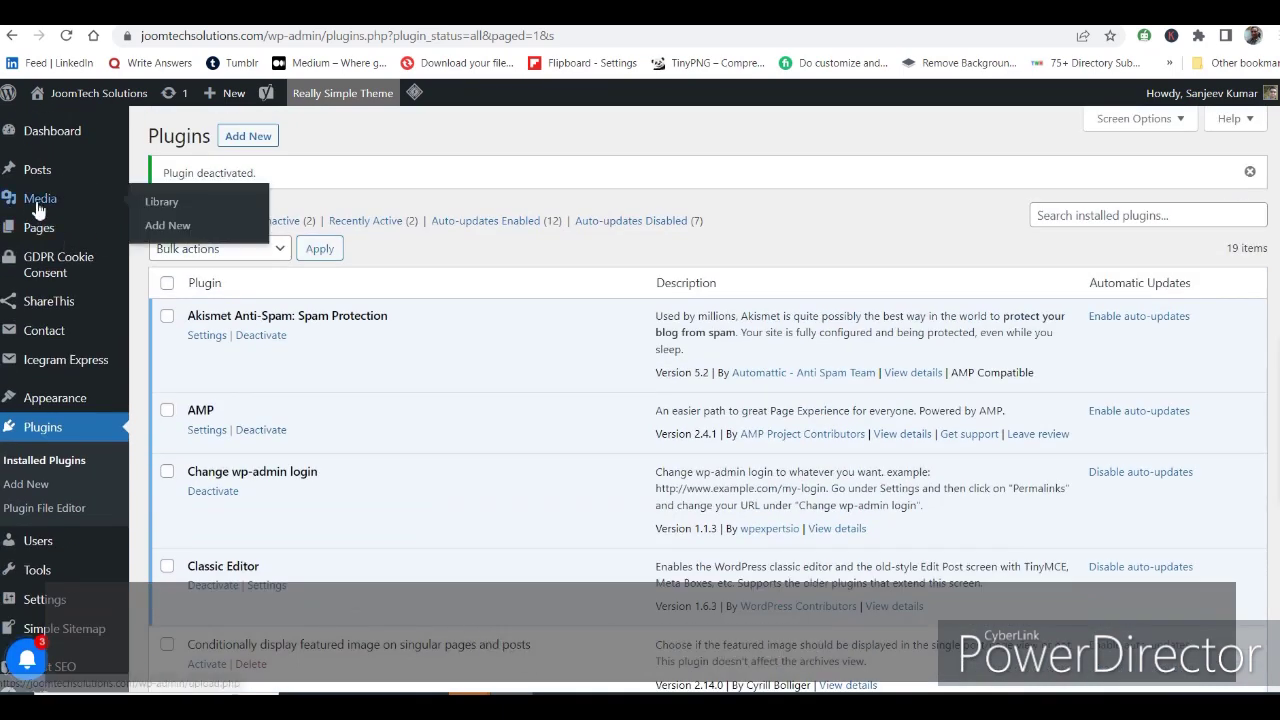
{"action": "mouse_move", "coordinate": [33, 177]}
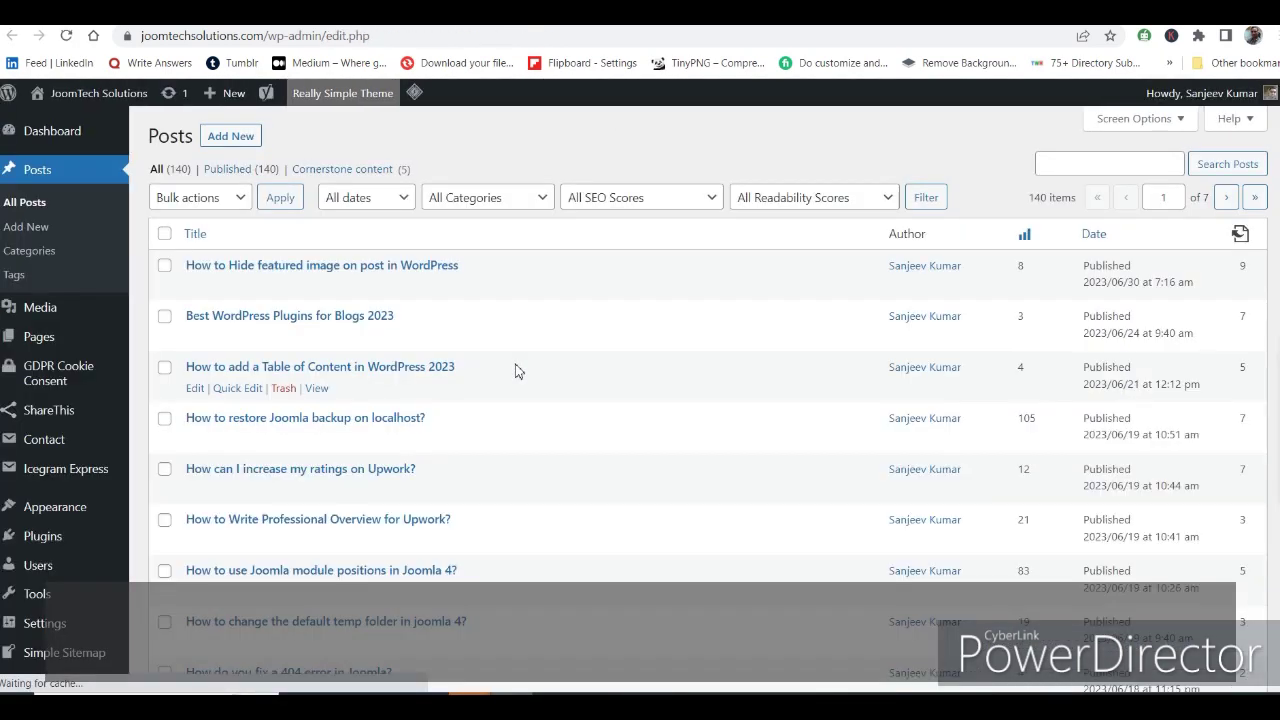
{"action": "scroll", "coordinate": [517, 371], "scroll_direction": "down", "scroll_amount": 5}
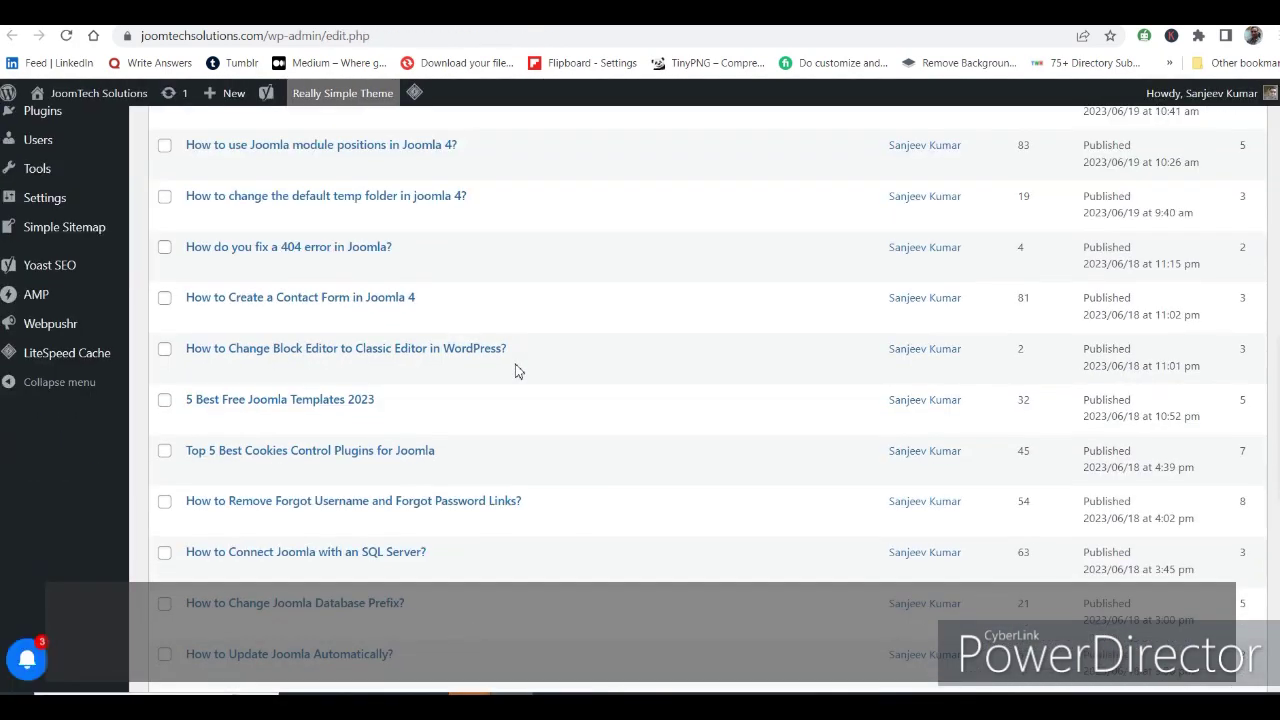
{"action": "scroll", "coordinate": [265, 460], "scroll_direction": "down", "scroll_amount": 3}
{"action": "scroll", "coordinate": [265, 460], "scroll_direction": "up", "scroll_amount": 5}
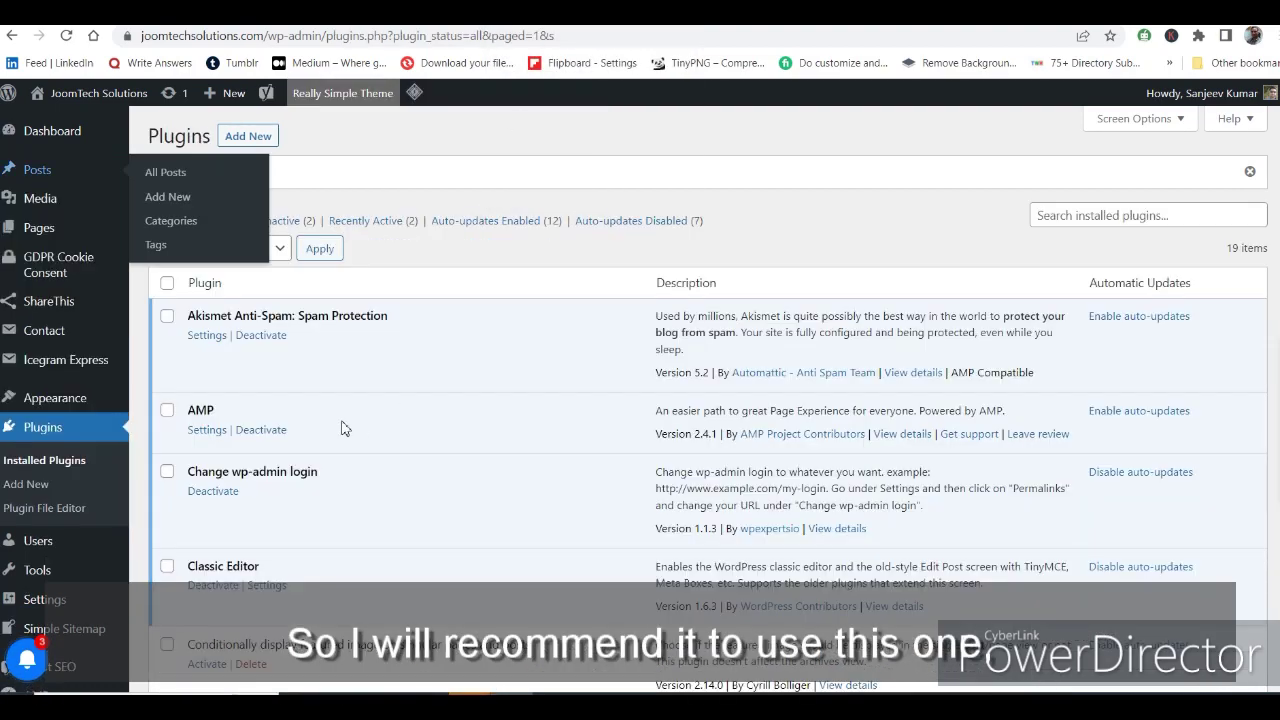
Compare the Hide featured image on all single page/post and Conditionally display featured image entries in the installed plugins.
{"action": "scroll", "coordinate": [341, 428], "scroll_direction": "down", "scroll_amount": 6}
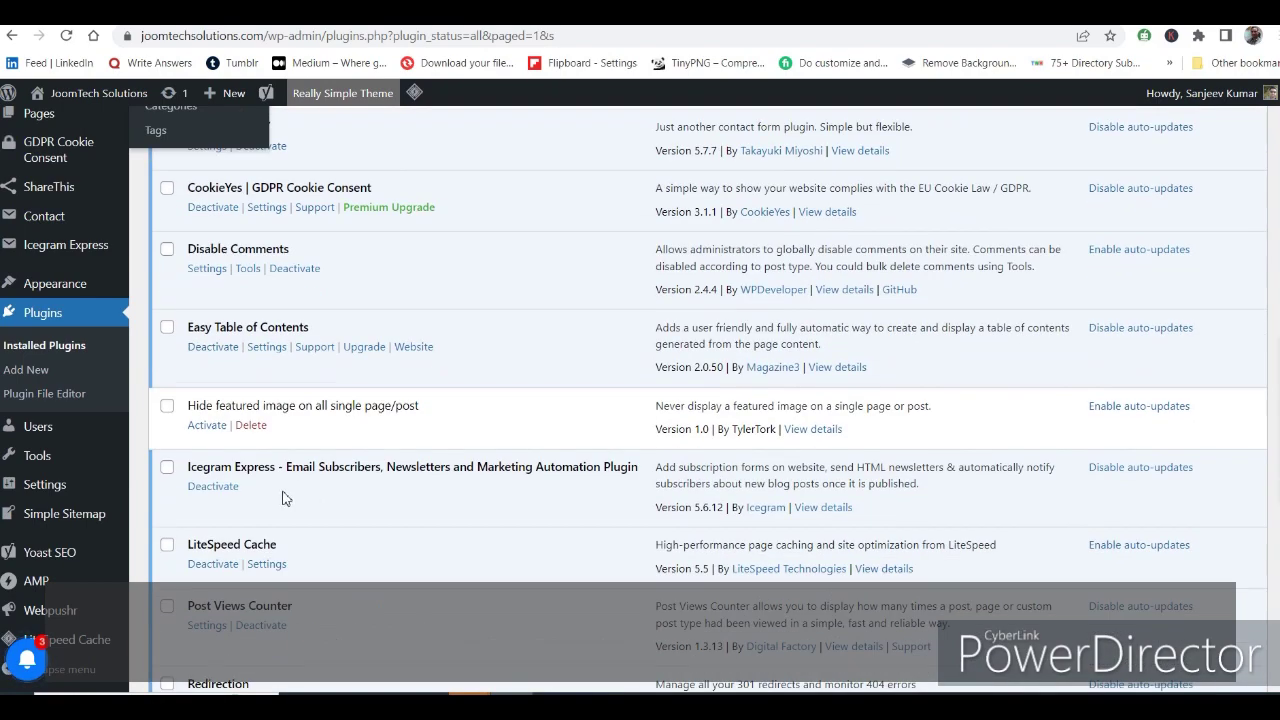
{"action": "scroll", "coordinate": [283, 498], "scroll_direction": "down", "scroll_amount": 1}
{"action": "left_click_drag", "start_coordinate": [182, 322], "coordinate": [412, 322]}
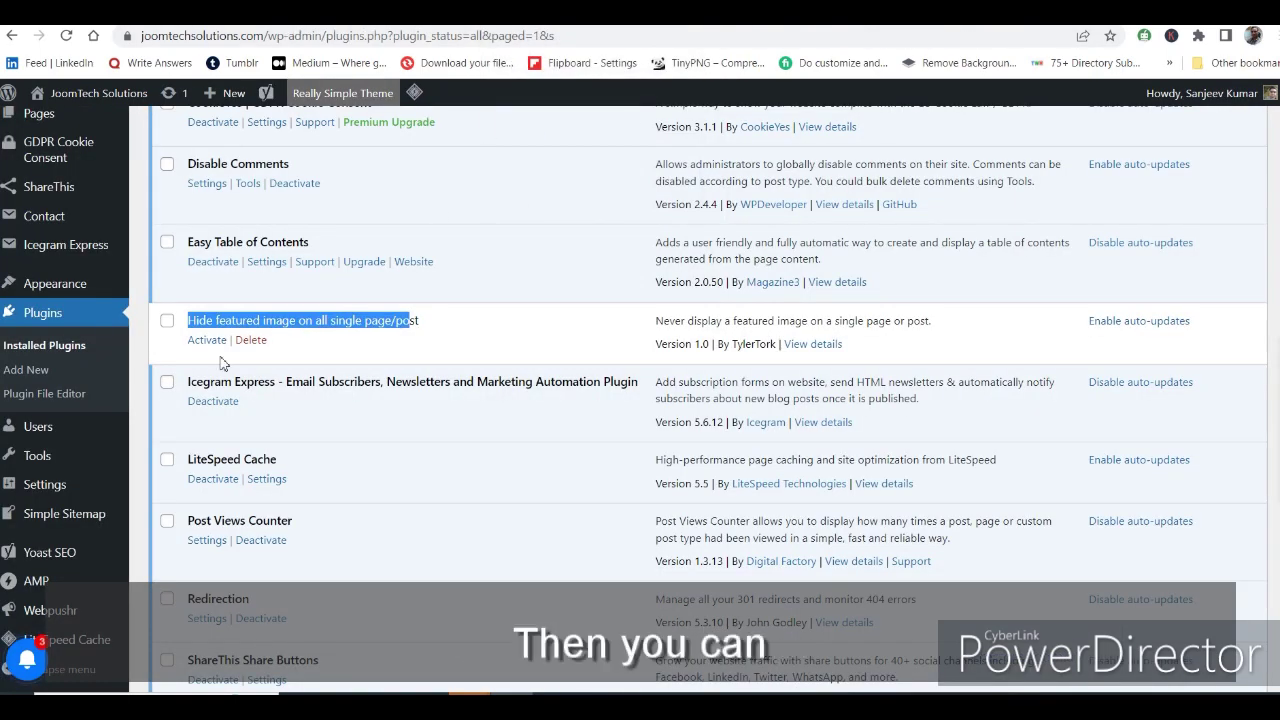
{"action": "scroll", "coordinate": [208, 410], "scroll_direction": "up", "scroll_amount": 3}
{"action": "triple_click", "coordinate": [220, 300]}
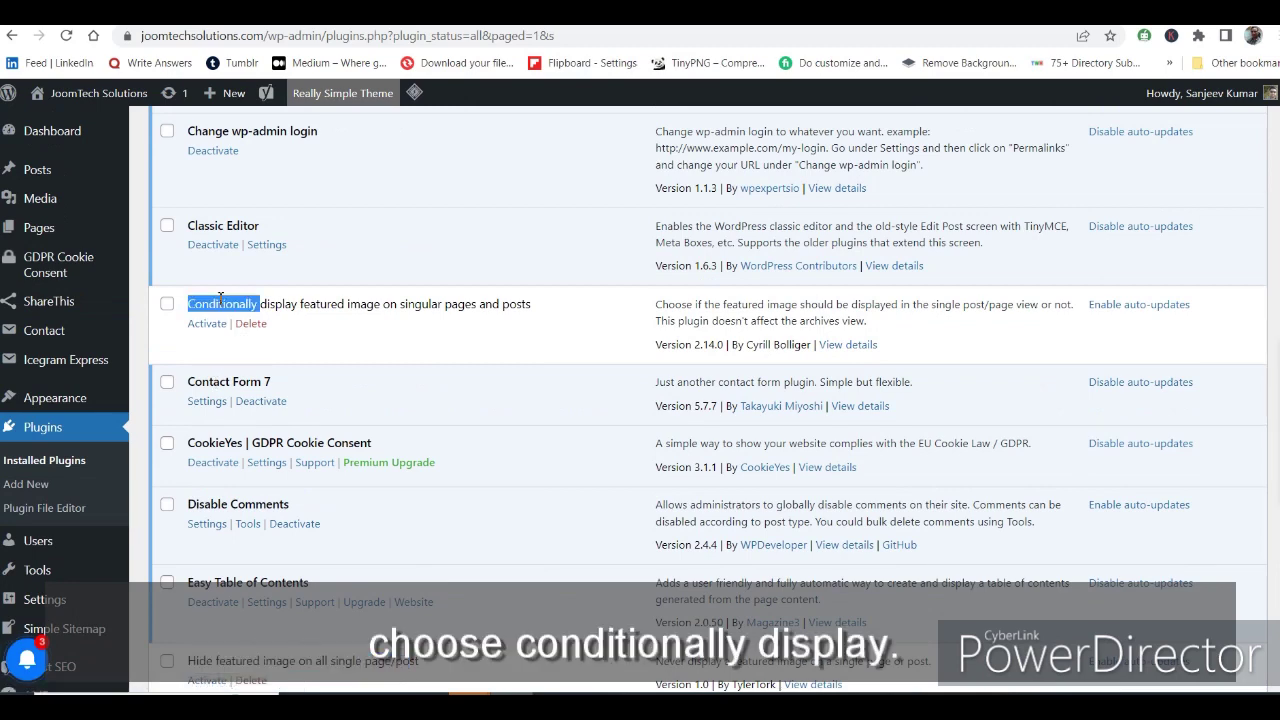
{"action": "scroll", "coordinate": [245, 315], "scroll_direction": "down", "scroll_amount": 3}
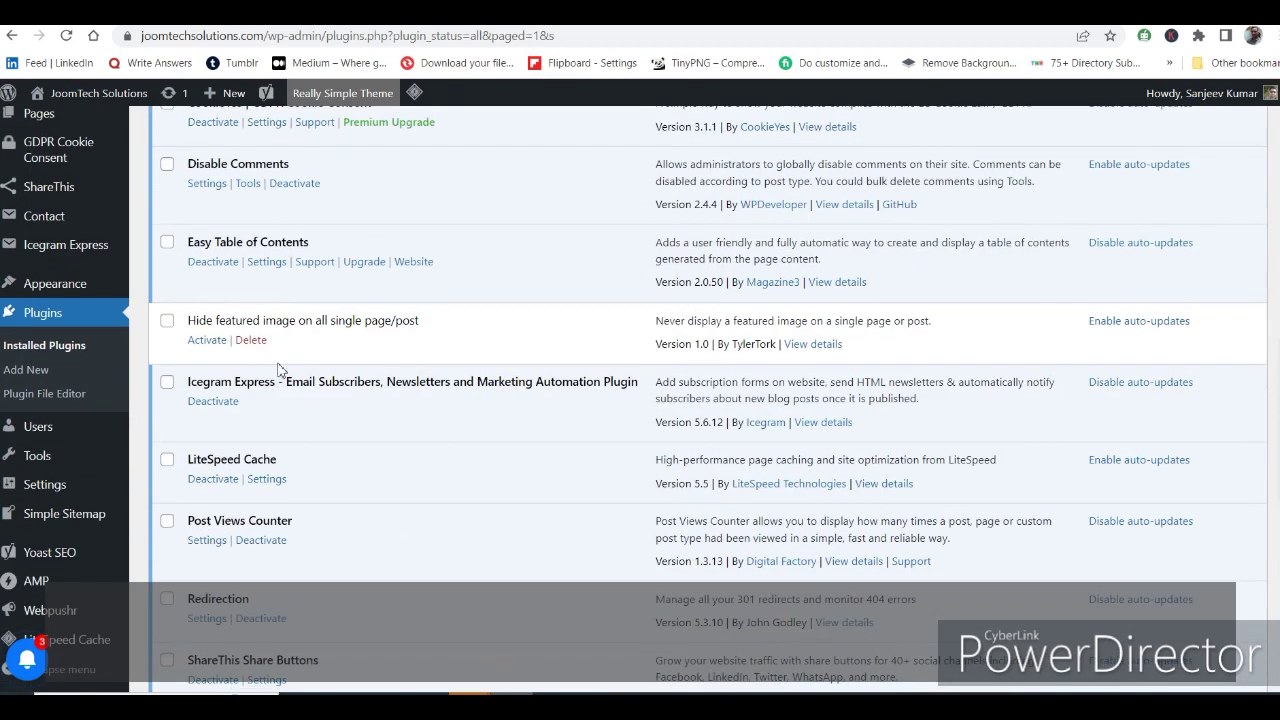
{"action": "triple_click", "coordinate": [250, 320]}
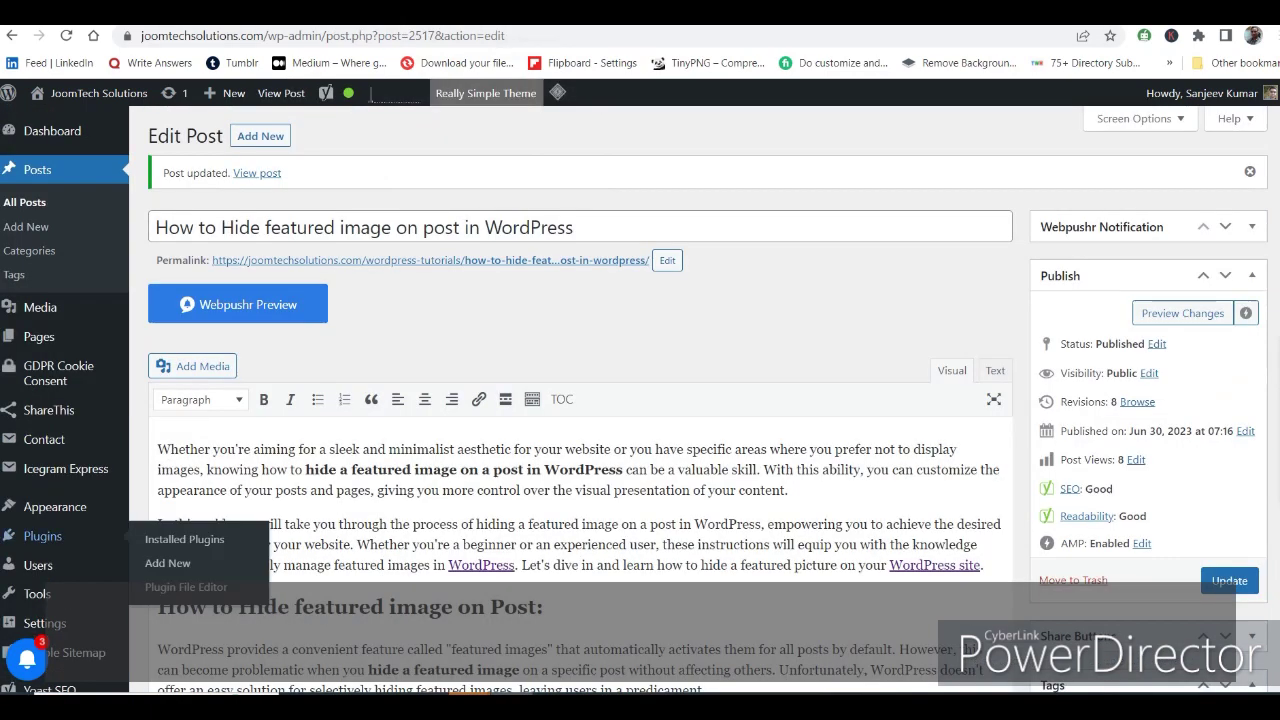
Examine the featured image assigned in the post's edit screen and its display on the live single post.
{"action": "scroll", "coordinate": [1160, 486], "scroll_direction": "down", "scroll_amount": 1}
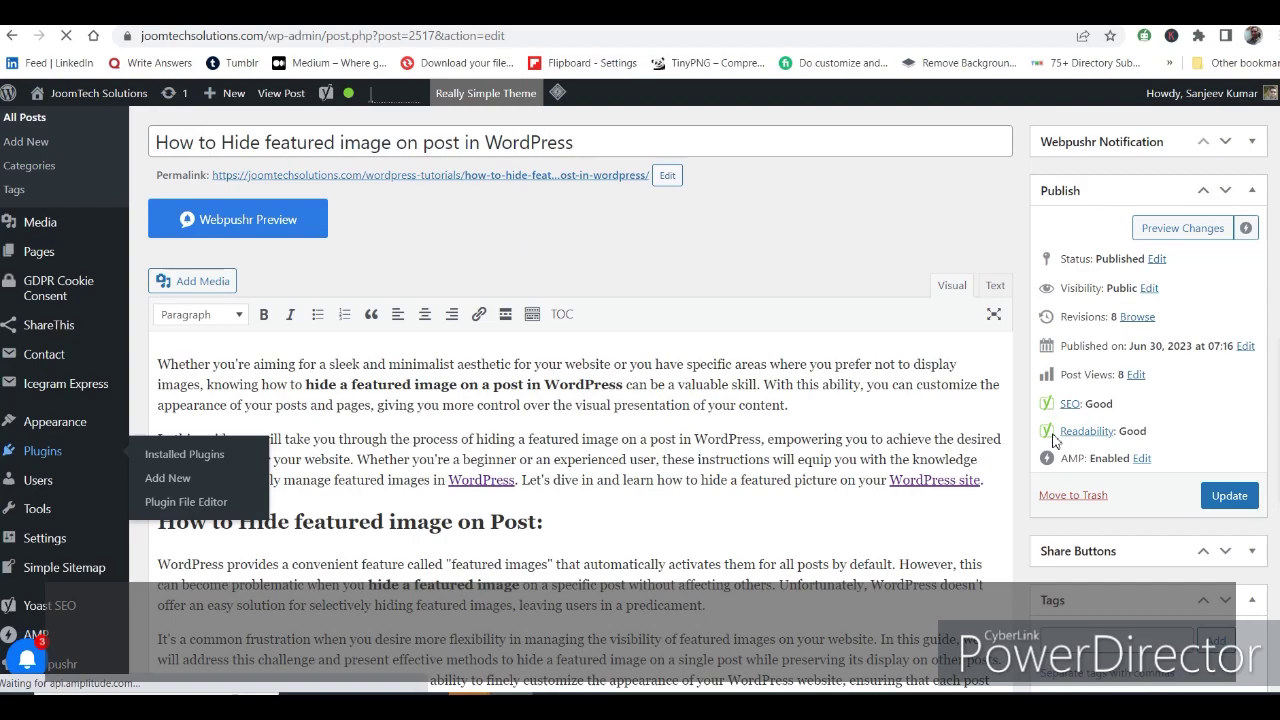
{"action": "scroll", "coordinate": [1053, 440], "scroll_direction": "down", "scroll_amount": 5}
{"action": "scroll", "coordinate": [1055, 447], "scroll_direction": "down", "scroll_amount": 5}
{"action": "scroll", "coordinate": [1057, 491], "scroll_direction": "up", "scroll_amount": 10}
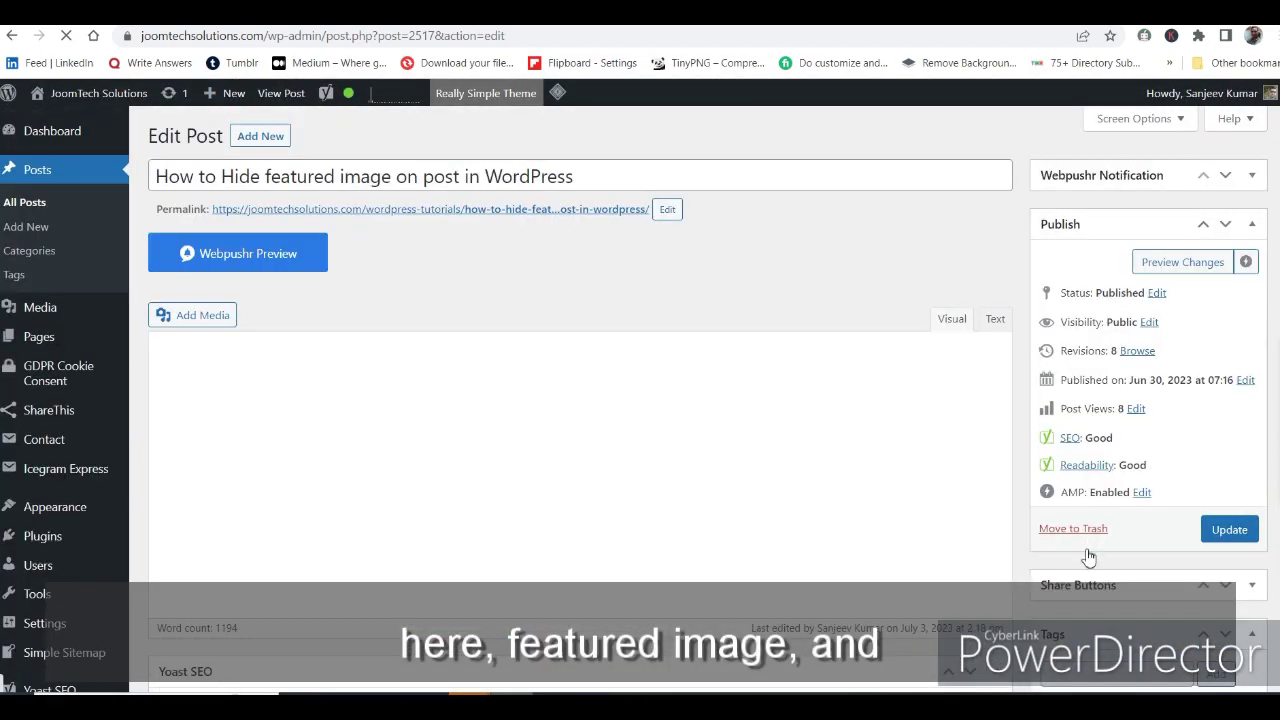
{"action": "scroll", "coordinate": [1088, 545], "scroll_direction": "down", "scroll_amount": 5}
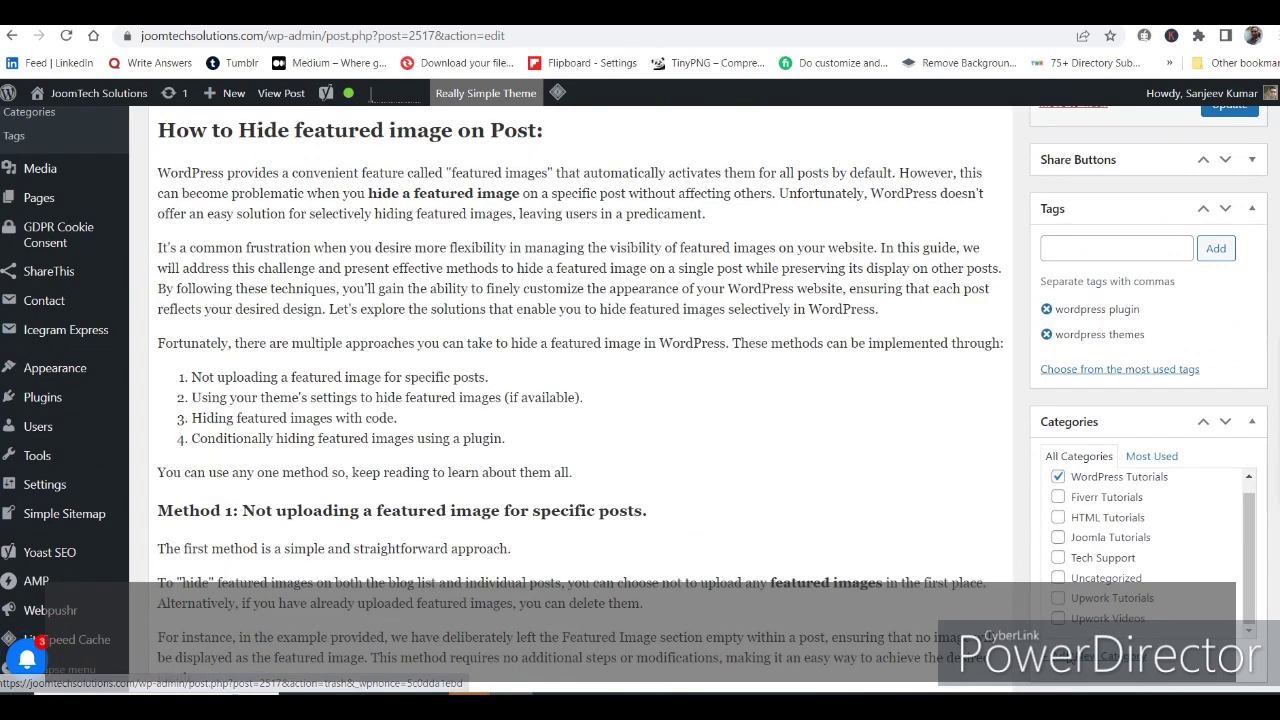
{"action": "scroll", "coordinate": [1058, 563], "scroll_direction": "down", "scroll_amount": 3}
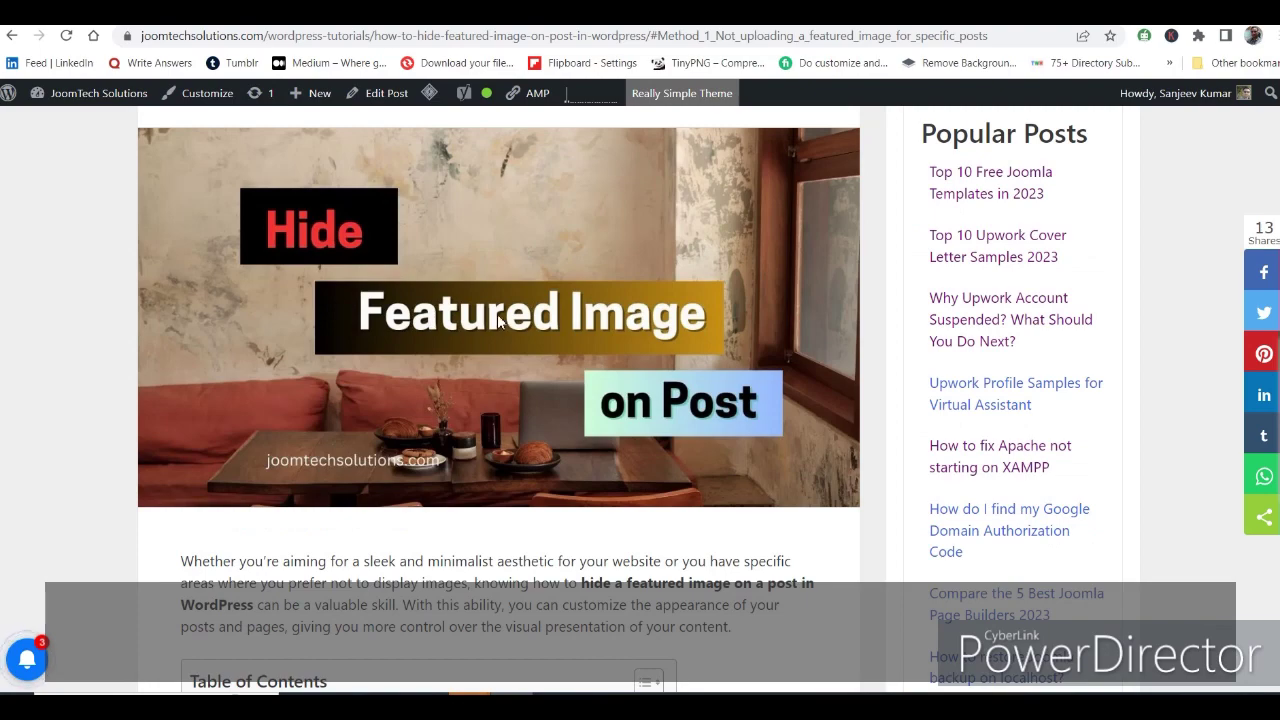
{"action": "scroll", "coordinate": [415, 368], "scroll_direction": "up", "scroll_amount": 3}
{"action": "scroll", "coordinate": [415, 368], "scroll_direction": "down", "scroll_amount": 1}
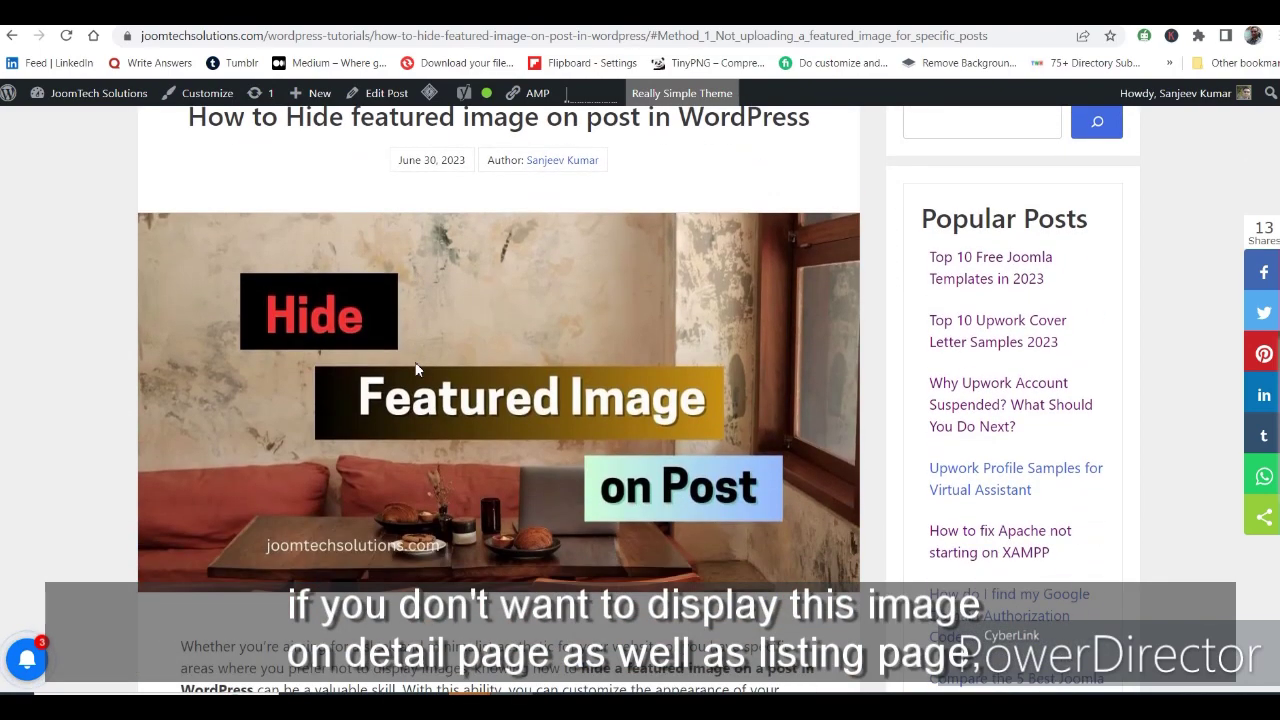
{"action": "scroll", "coordinate": [432, 378], "scroll_direction": "up", "scroll_amount": 3}
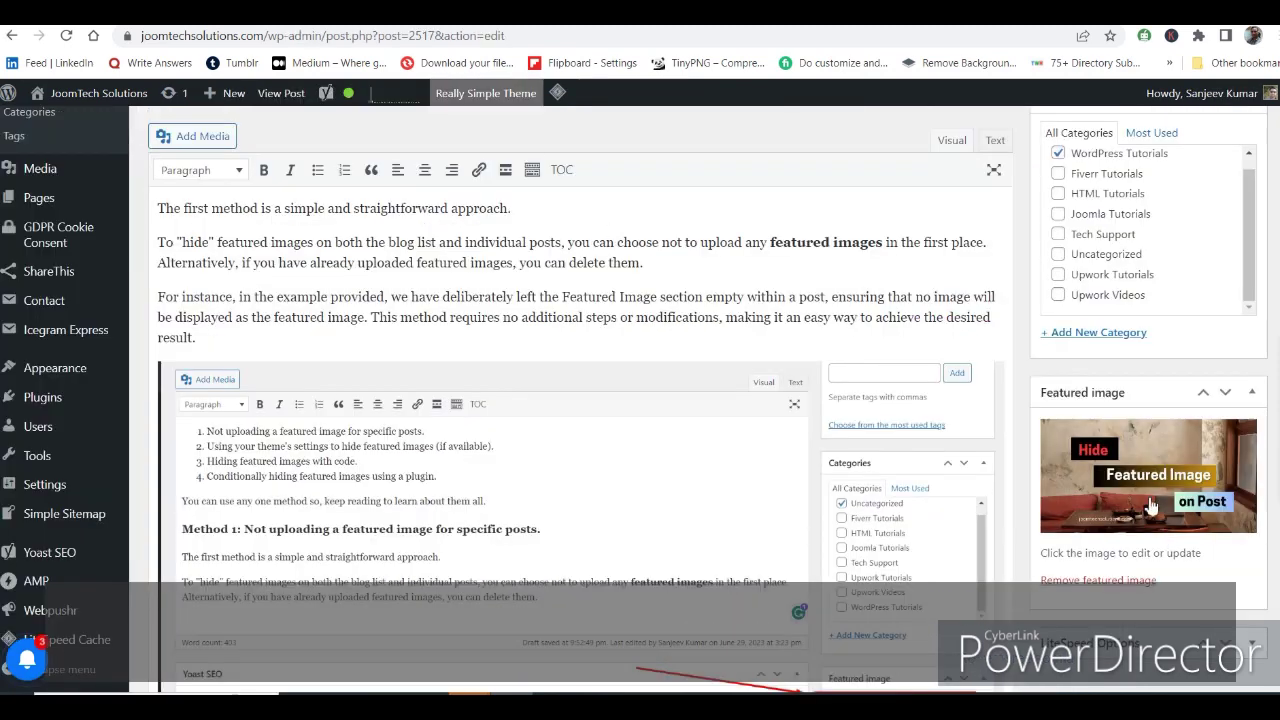
{"action": "scroll", "coordinate": [1150, 508], "scroll_direction": "down", "scroll_amount": 1}
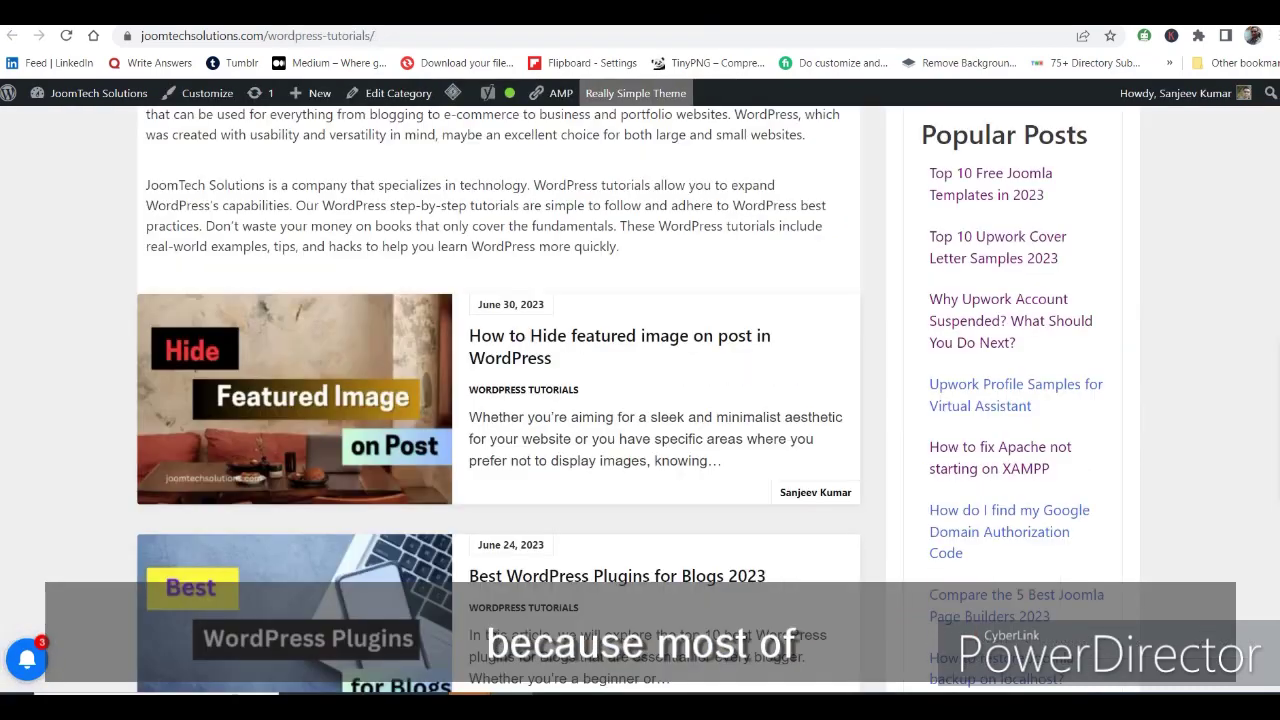
Examine the post thumbnails on the live WordPress tutorials listing.
{"action": "scroll", "coordinate": [548, 314], "scroll_direction": "down", "scroll_amount": 4}
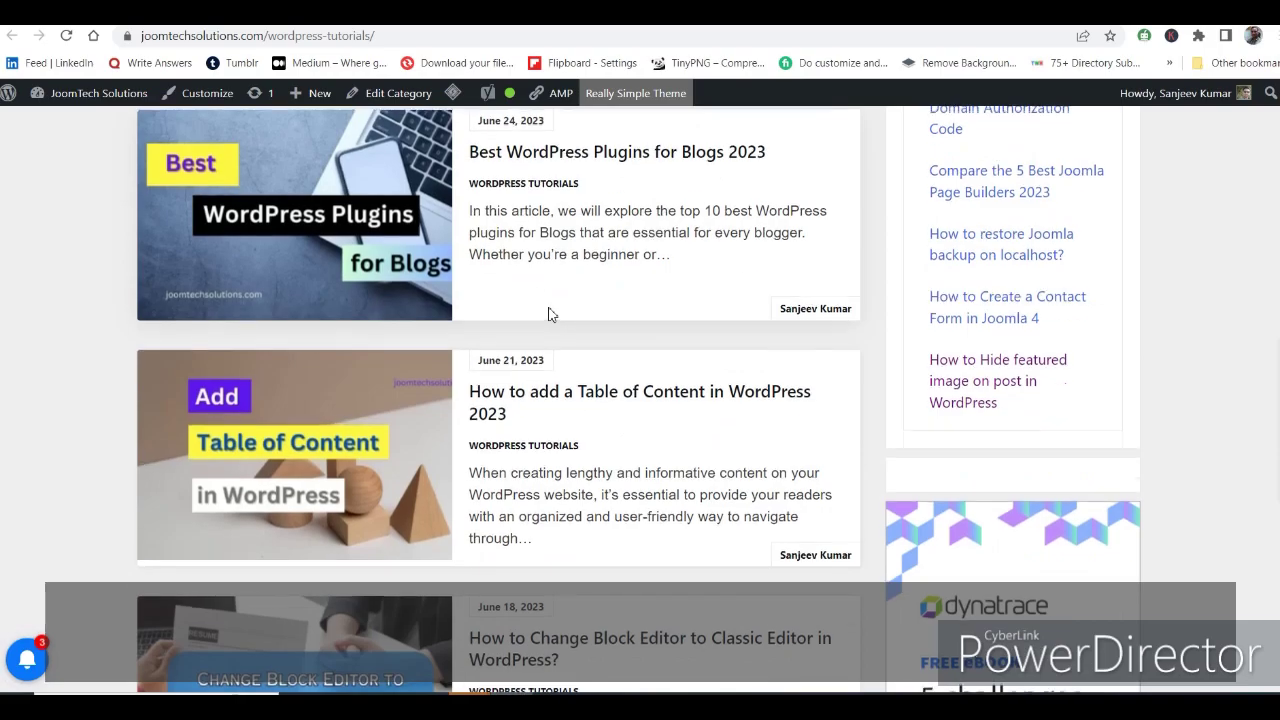
{"action": "scroll", "coordinate": [548, 314], "scroll_direction": "up", "scroll_amount": 4}
{"action": "scroll", "coordinate": [548, 314], "scroll_direction": "down", "scroll_amount": 2}
{"action": "scroll", "coordinate": [548, 314], "scroll_direction": "up", "scroll_amount": 2}
{"action": "scroll", "coordinate": [548, 314], "scroll_direction": "down", "scroll_amount": 9}
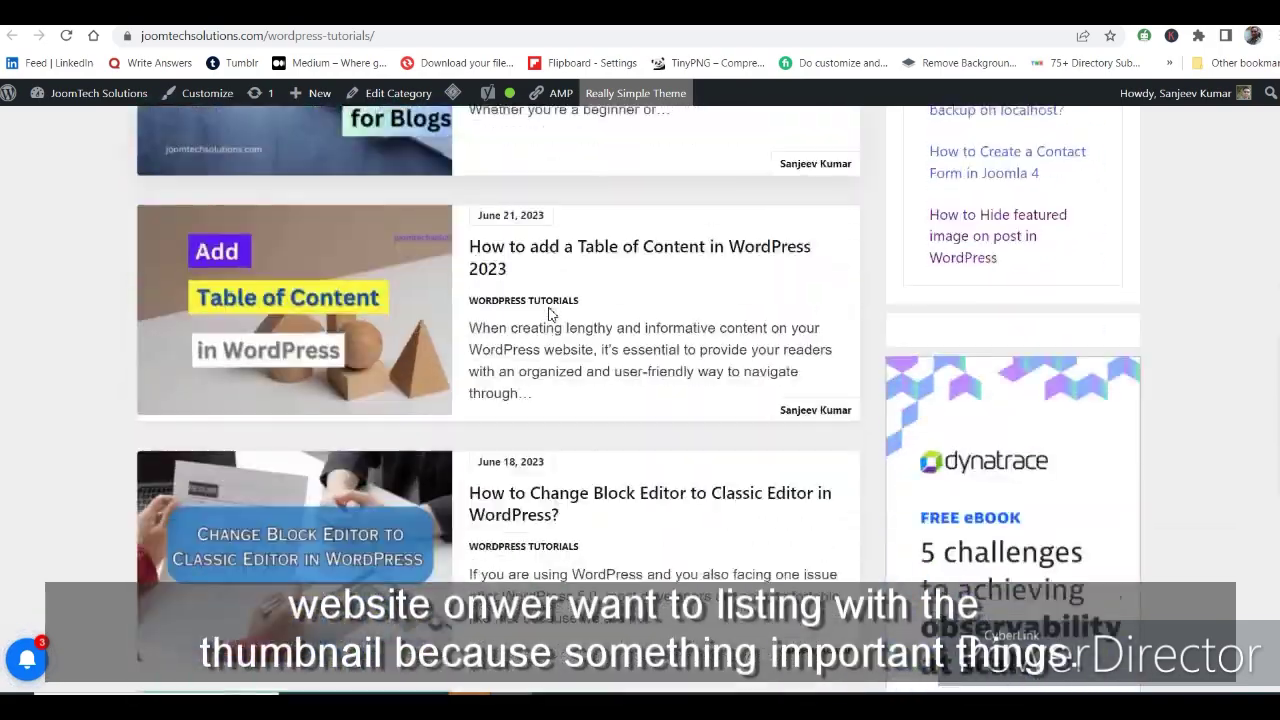
{"action": "scroll", "coordinate": [548, 314], "scroll_direction": "up", "scroll_amount": 5}
{"action": "scroll", "coordinate": [548, 314], "scroll_direction": "up", "scroll_amount": 3}
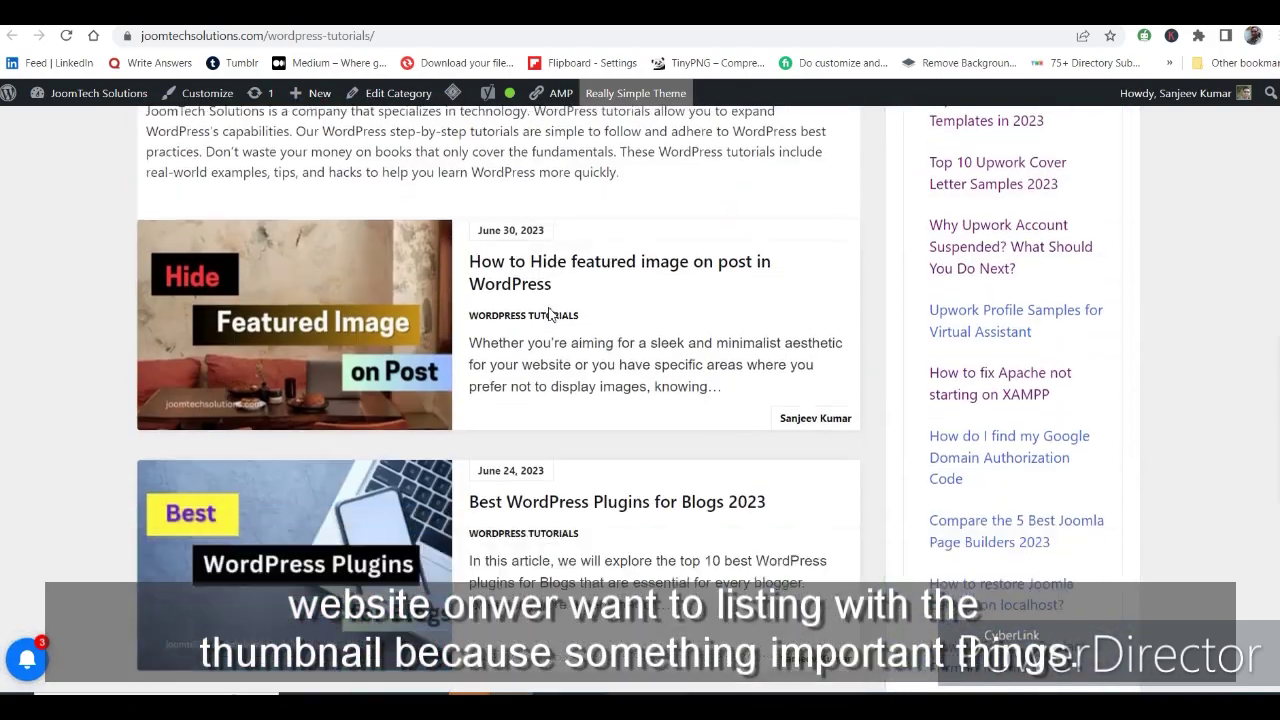
{"action": "scroll", "coordinate": [548, 314], "scroll_direction": "down", "scroll_amount": 1}
{"action": "scroll", "coordinate": [548, 314], "scroll_direction": "up", "scroll_amount": 2}
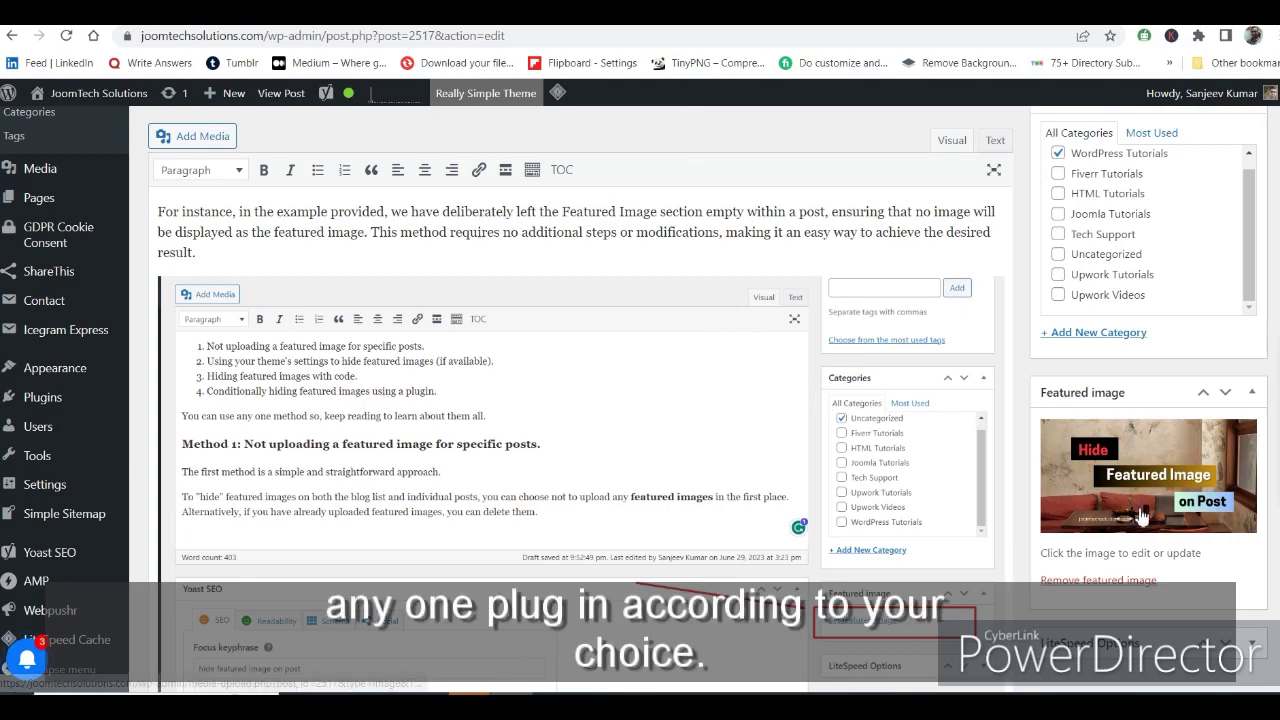
{"action": "scroll", "coordinate": [1138, 514], "scroll_direction": "down", "scroll_amount": 1}
{"action": "scroll", "coordinate": [1138, 510], "scroll_direction": "up", "scroll_amount": 2}
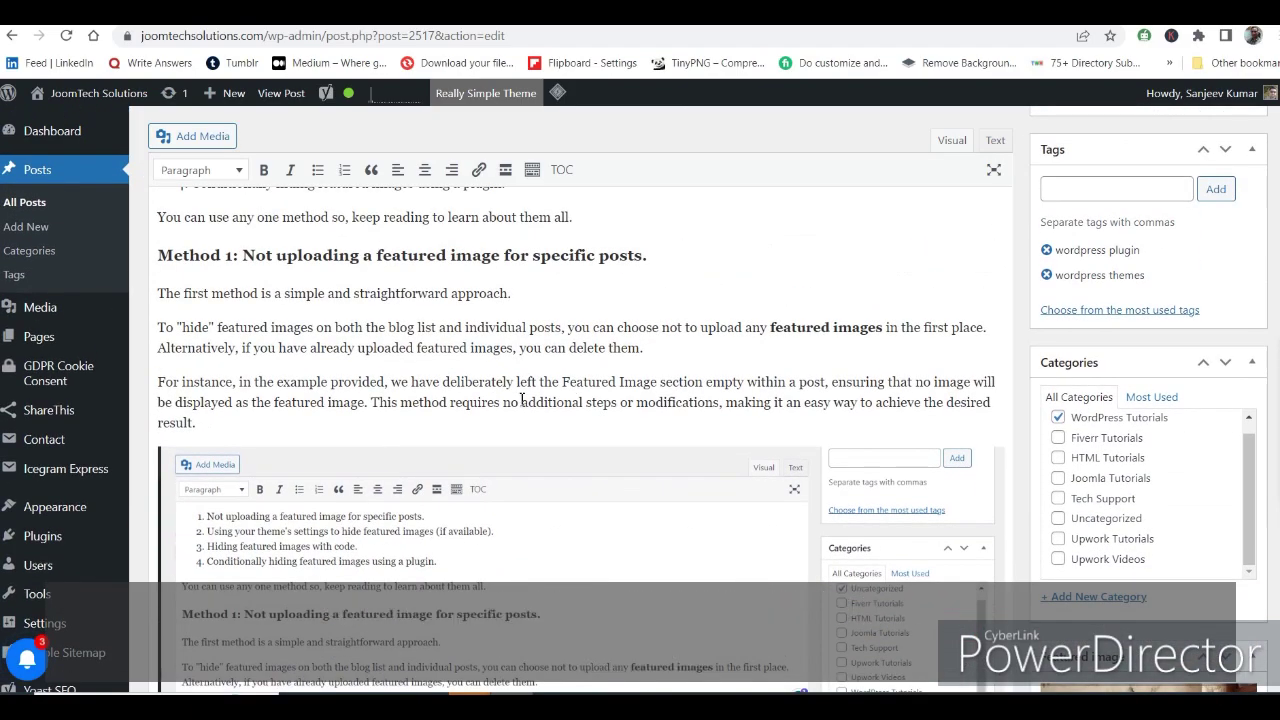
{"action": "scroll", "coordinate": [521, 399], "scroll_direction": "up", "scroll_amount": 6}
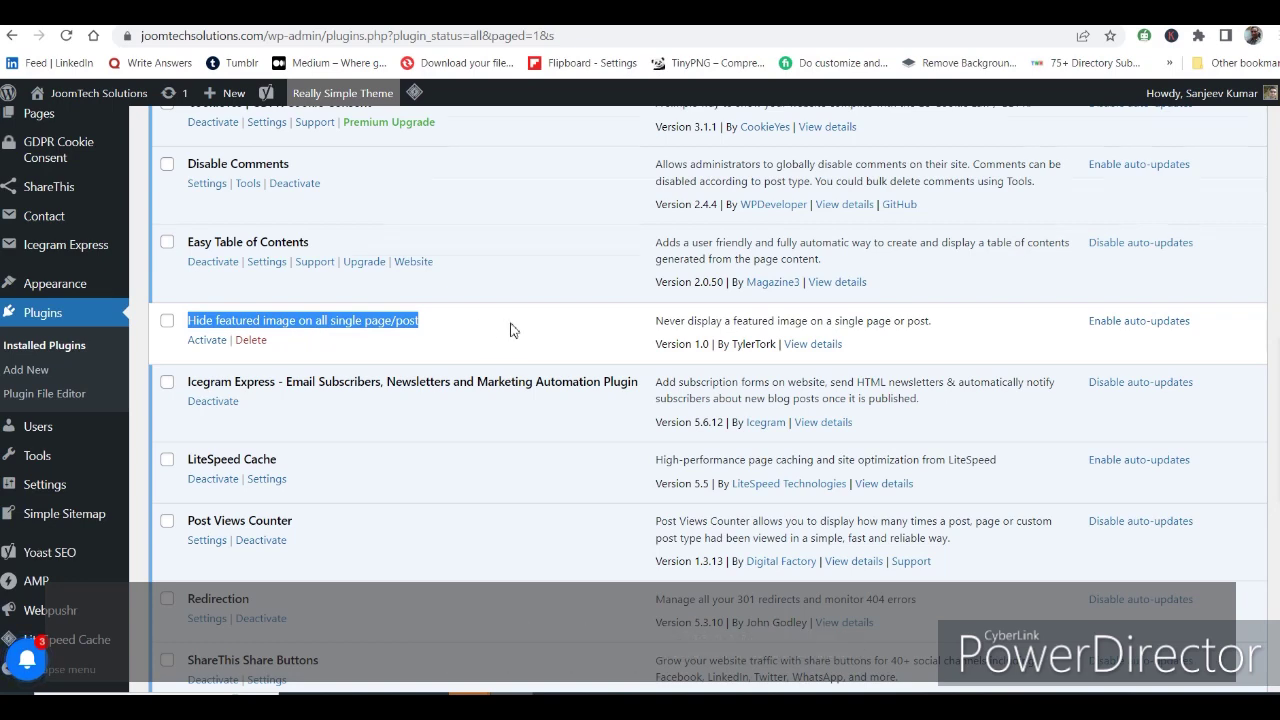
{"action": "scroll", "coordinate": [510, 330], "scroll_direction": "up", "scroll_amount": 3}
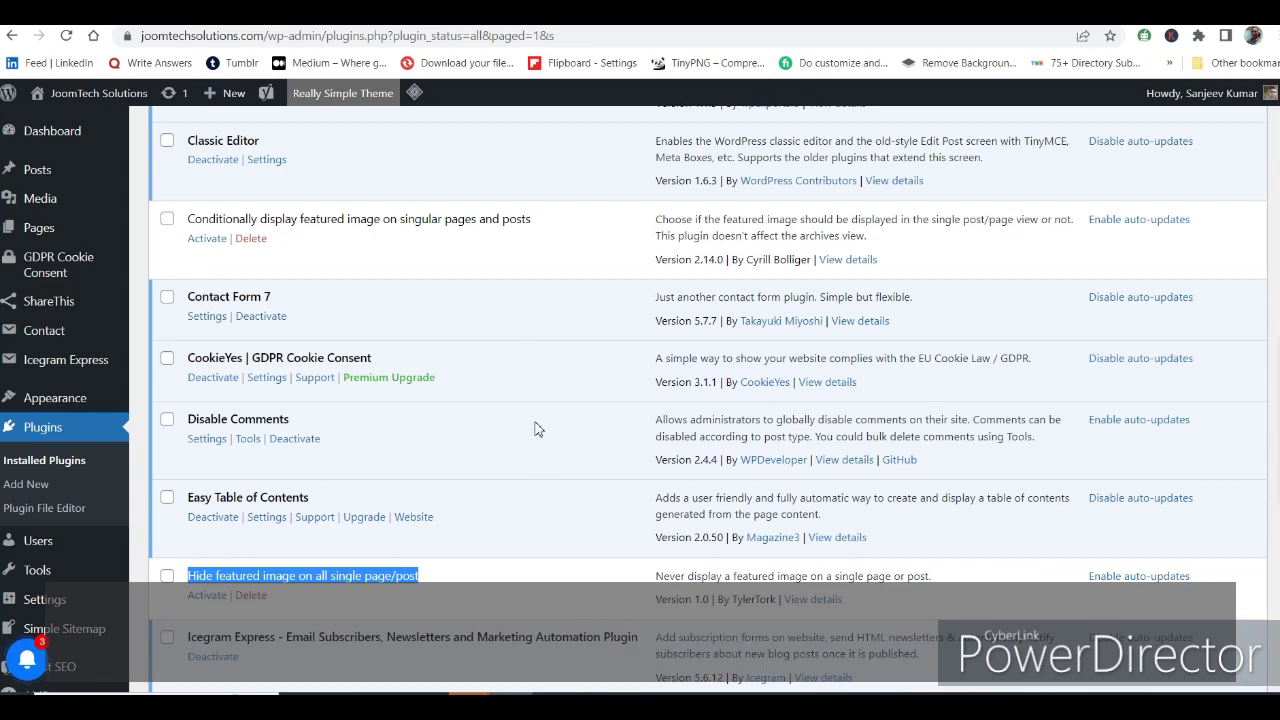
{"action": "scroll", "coordinate": [558, 614], "scroll_direction": "down", "scroll_amount": 2}
{"action": "key", "text": "alt+Tab"}
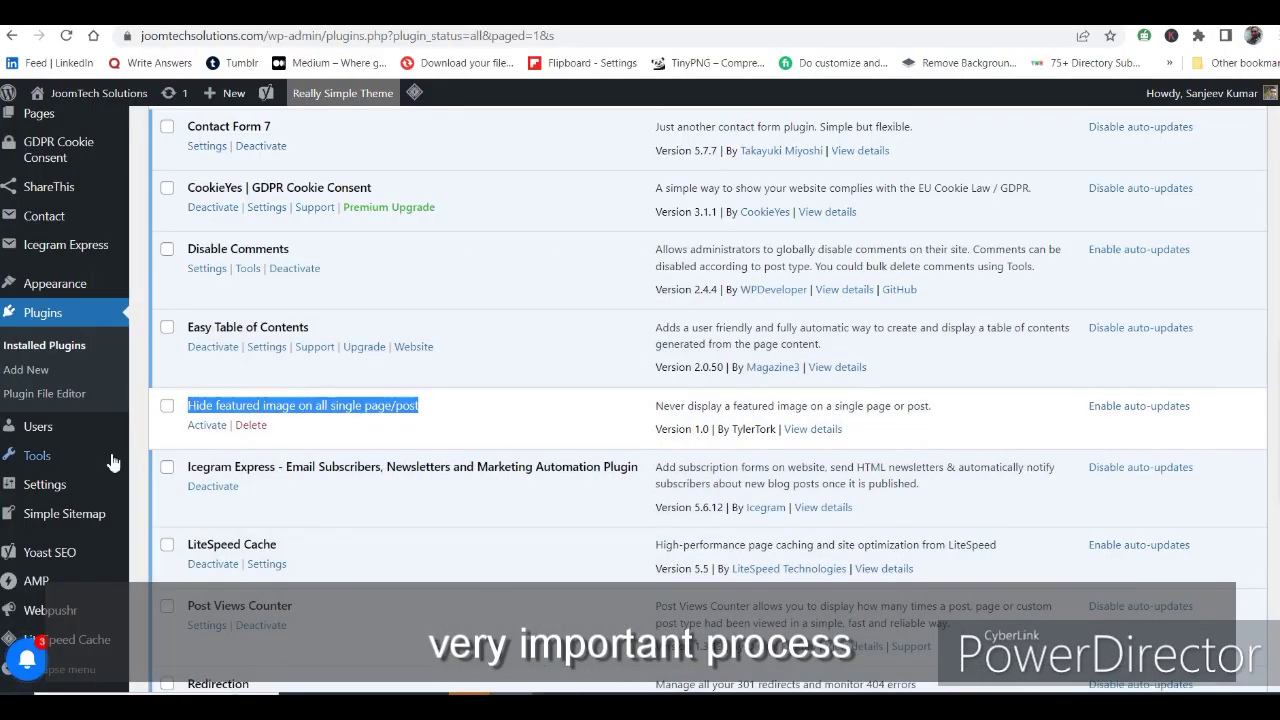
{"action": "scroll", "coordinate": [30, 548], "scroll_direction": "down", "scroll_amount": 1}
Open the Theme File Editor for the active theme.
{"action": "mouse_move", "coordinate": [30, 548]}
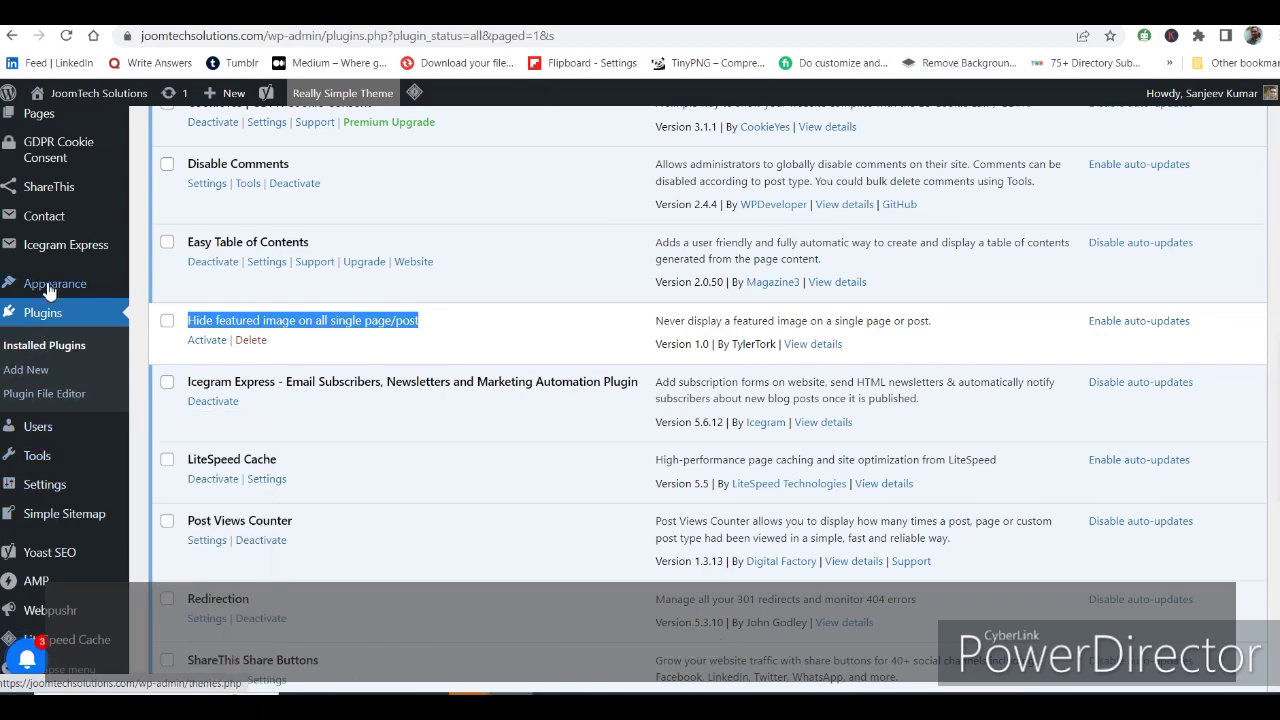
{"action": "mouse_move", "coordinate": [48, 287]}
{"action": "left_click", "coordinate": [176, 384]}
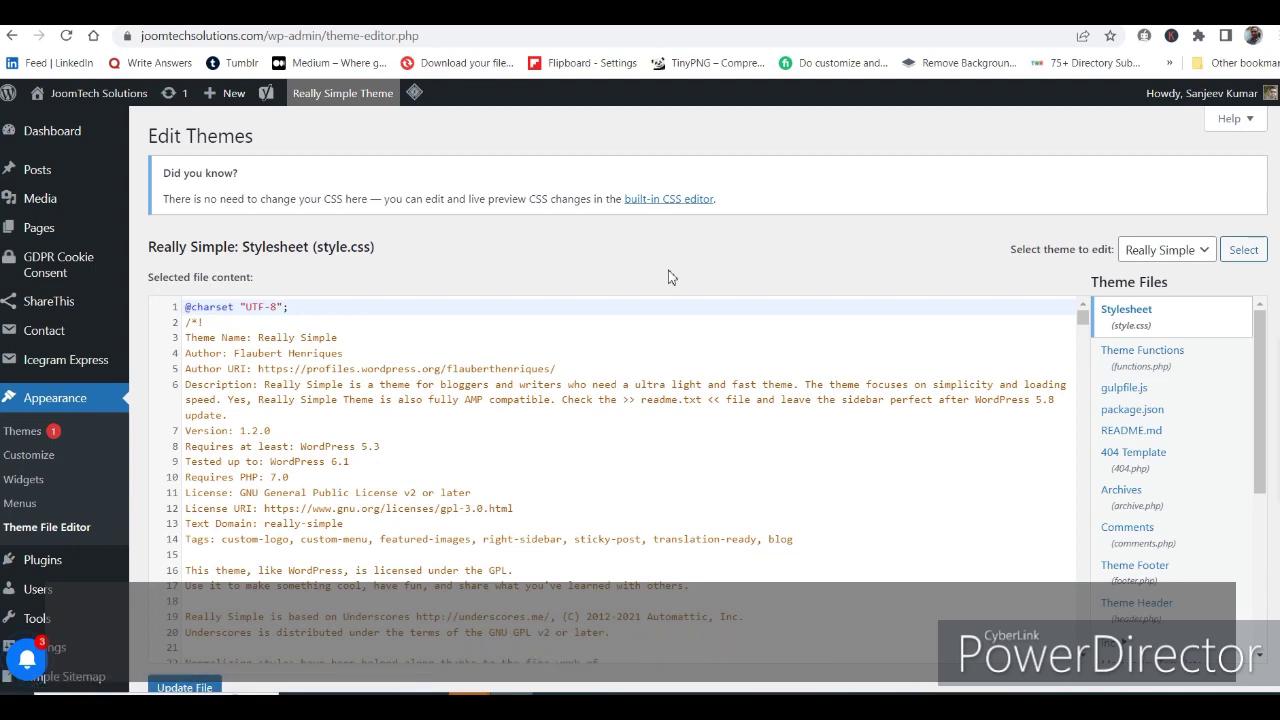
Open content-single.php from the theme's template-parts folder for editing.
{"action": "scroll", "coordinate": [668, 294], "scroll_direction": "down", "scroll_amount": 2}
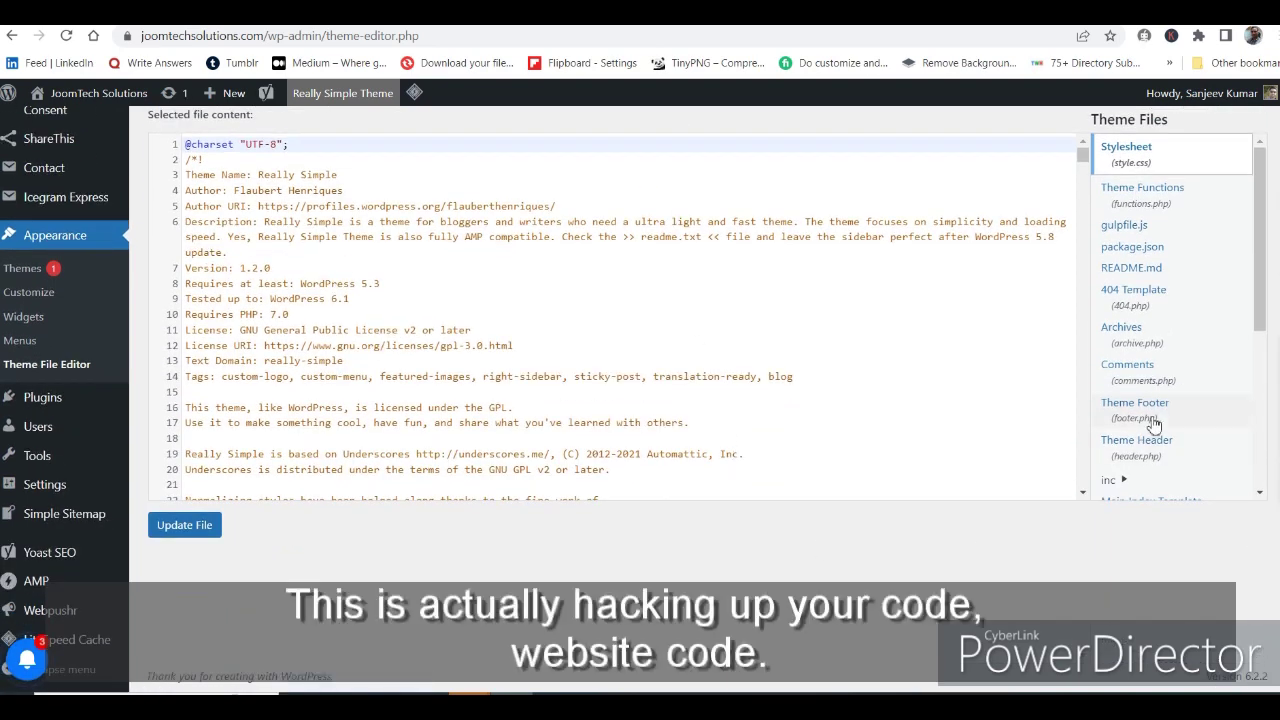
{"action": "scroll", "coordinate": [1155, 425], "scroll_direction": "down", "scroll_amount": 2}
{"action": "scroll", "coordinate": [1155, 425], "scroll_direction": "down", "scroll_amount": 1}
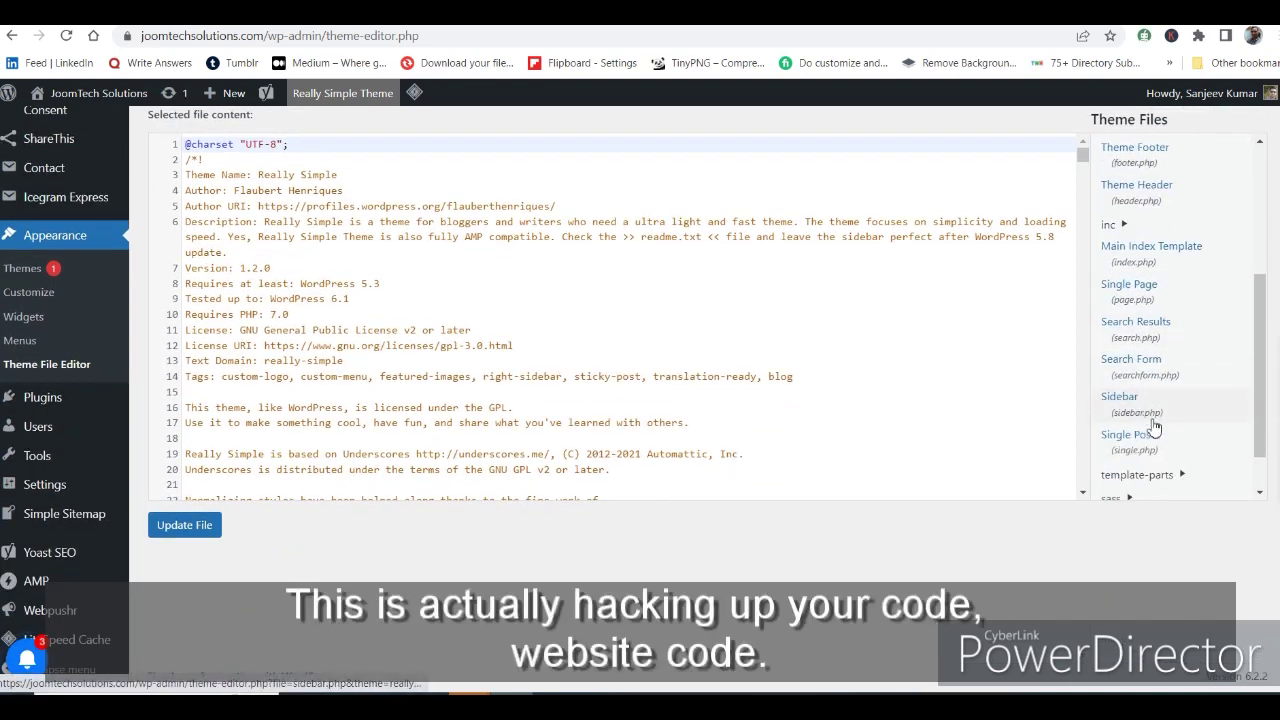
{"action": "scroll", "coordinate": [1155, 425], "scroll_direction": "down", "scroll_amount": 3}
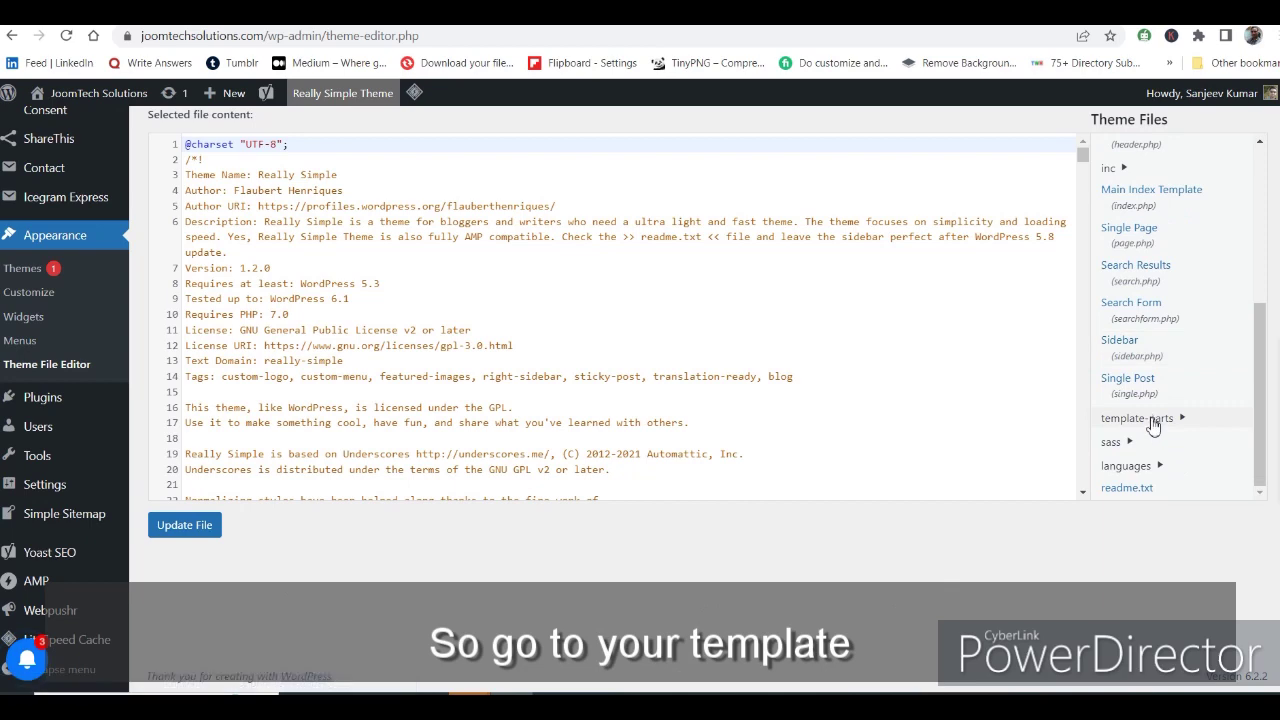
{"action": "left_click", "coordinate": [1148, 421]}
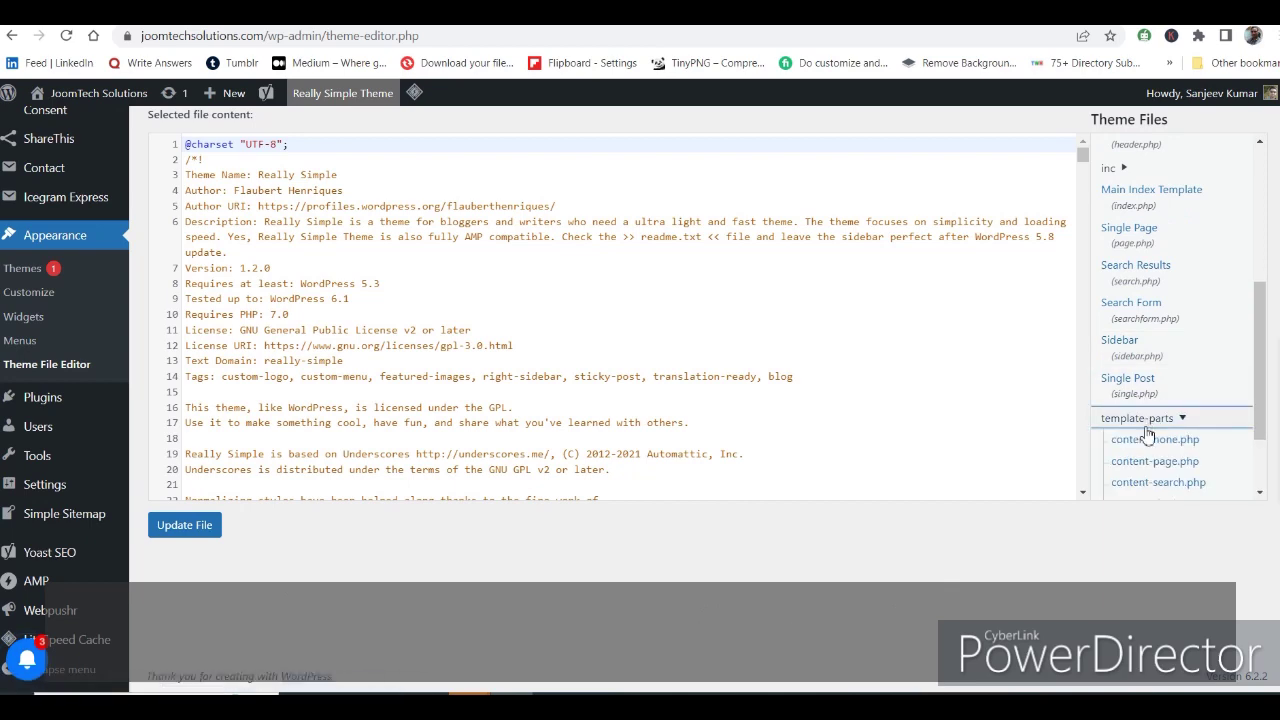
{"action": "scroll", "coordinate": [1148, 432], "scroll_direction": "down", "scroll_amount": 1}
{"action": "left_click", "coordinate": [1148, 425]}
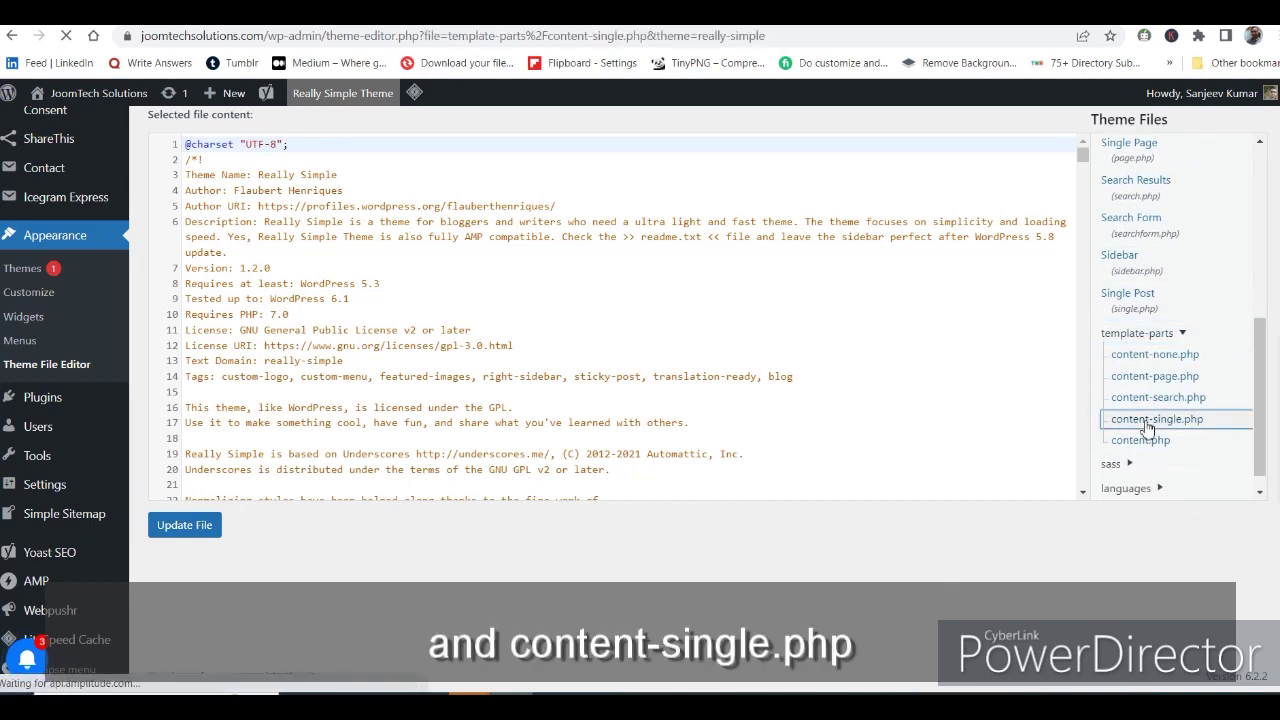
Comment out the the_post_thumbnail call on line 27 of content-single.php with //.
{"action": "scroll", "coordinate": [308, 418], "scroll_direction": "down", "scroll_amount": 3}
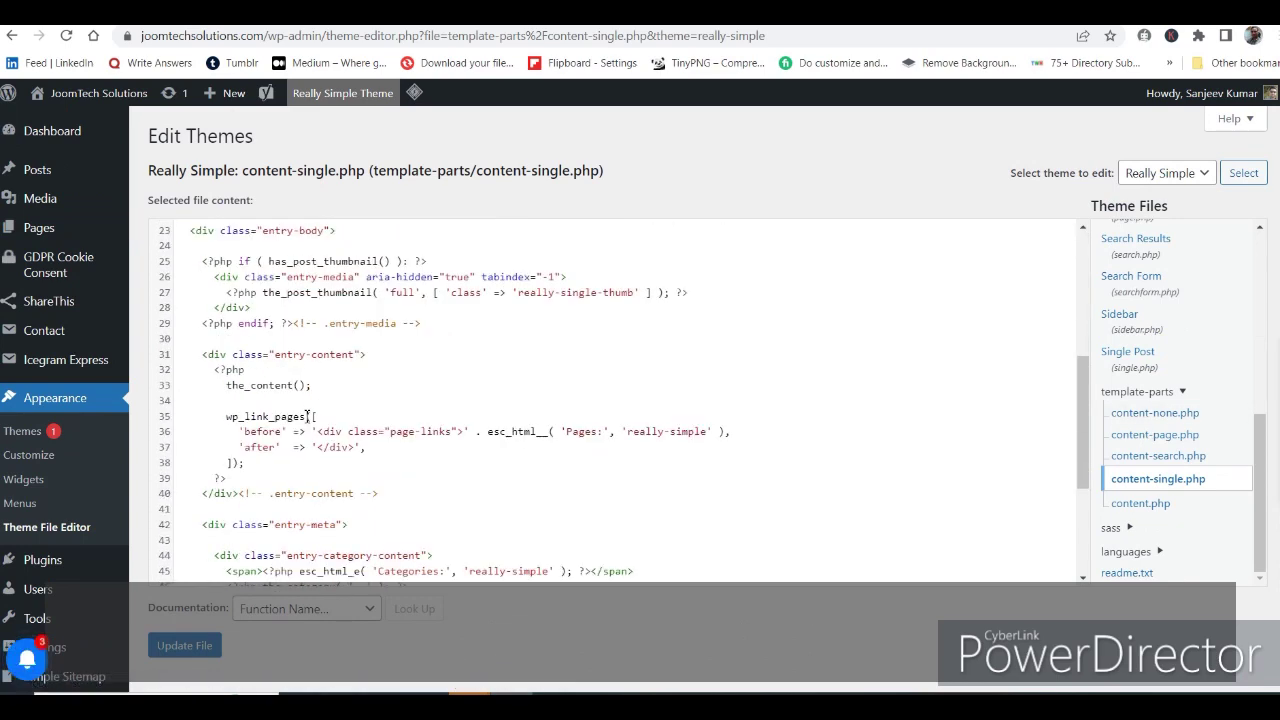
{"action": "scroll", "coordinate": [310, 452], "scroll_direction": "down", "scroll_amount": 2}
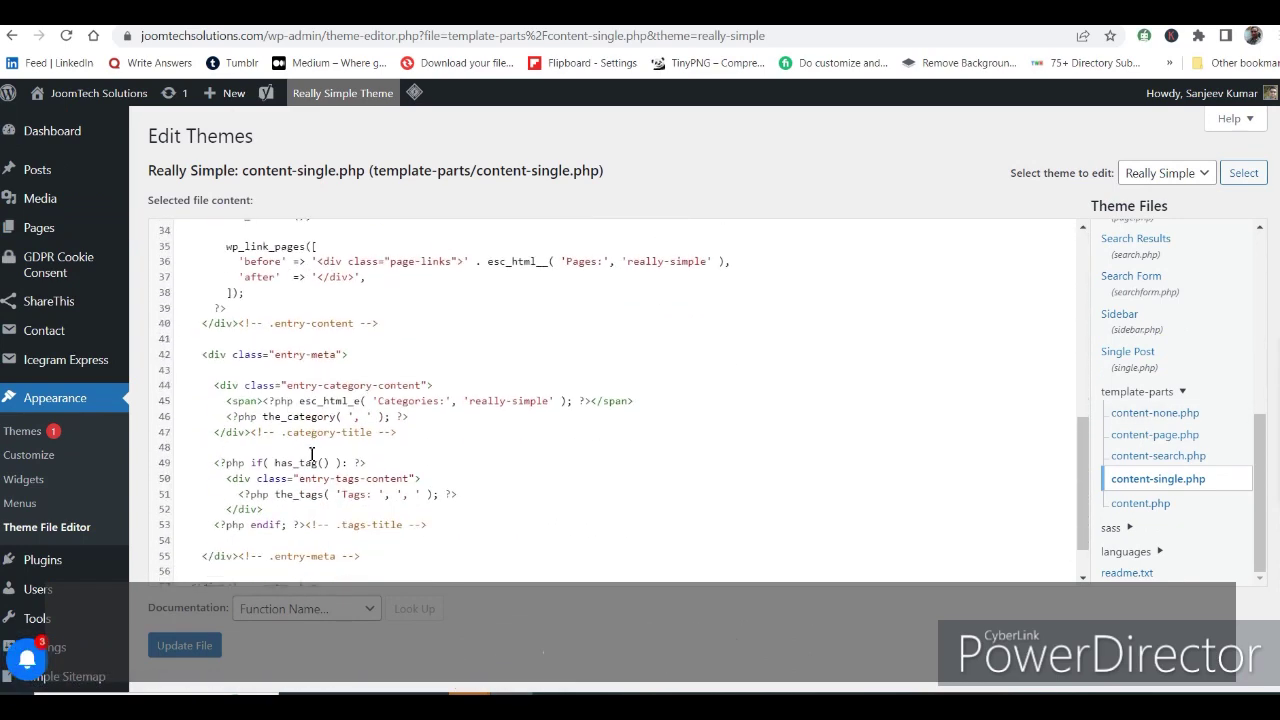
{"action": "scroll", "coordinate": [311, 455], "scroll_direction": "down", "scroll_amount": 1}
{"action": "scroll", "coordinate": [311, 455], "scroll_direction": "up", "scroll_amount": 3}
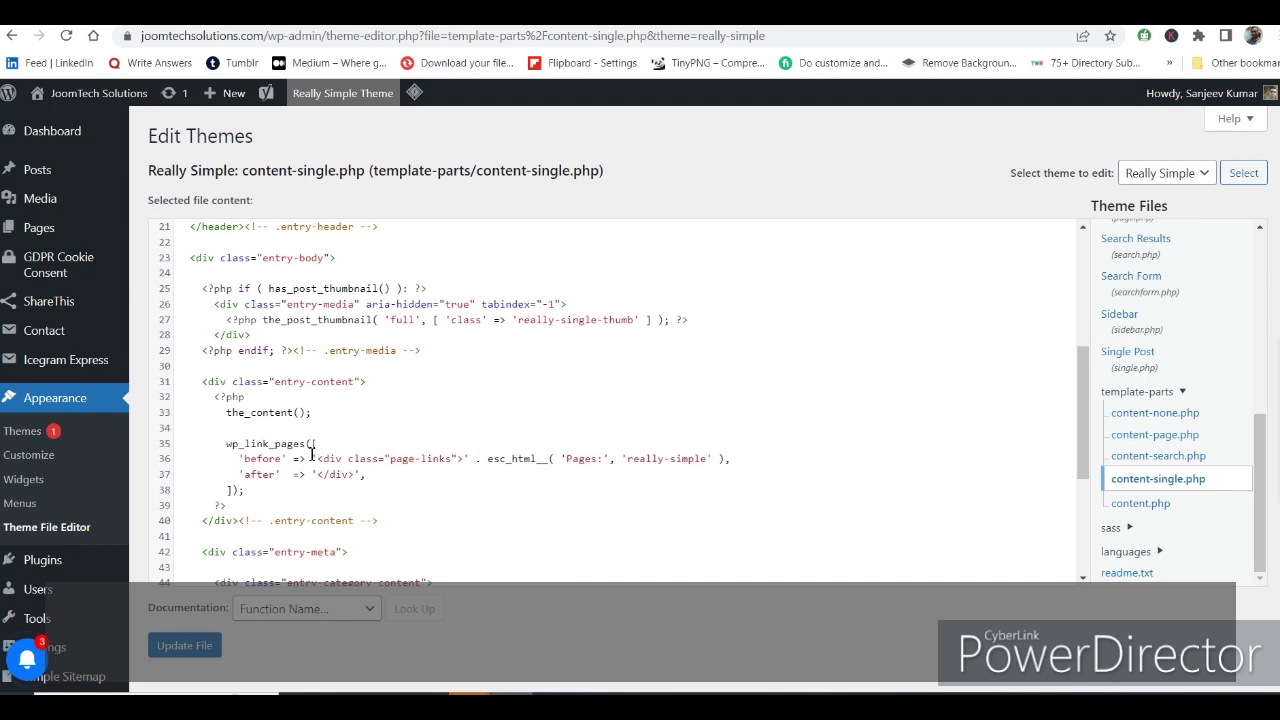
{"action": "left_click_drag", "start_coordinate": [263, 320], "coordinate": [708, 320]}
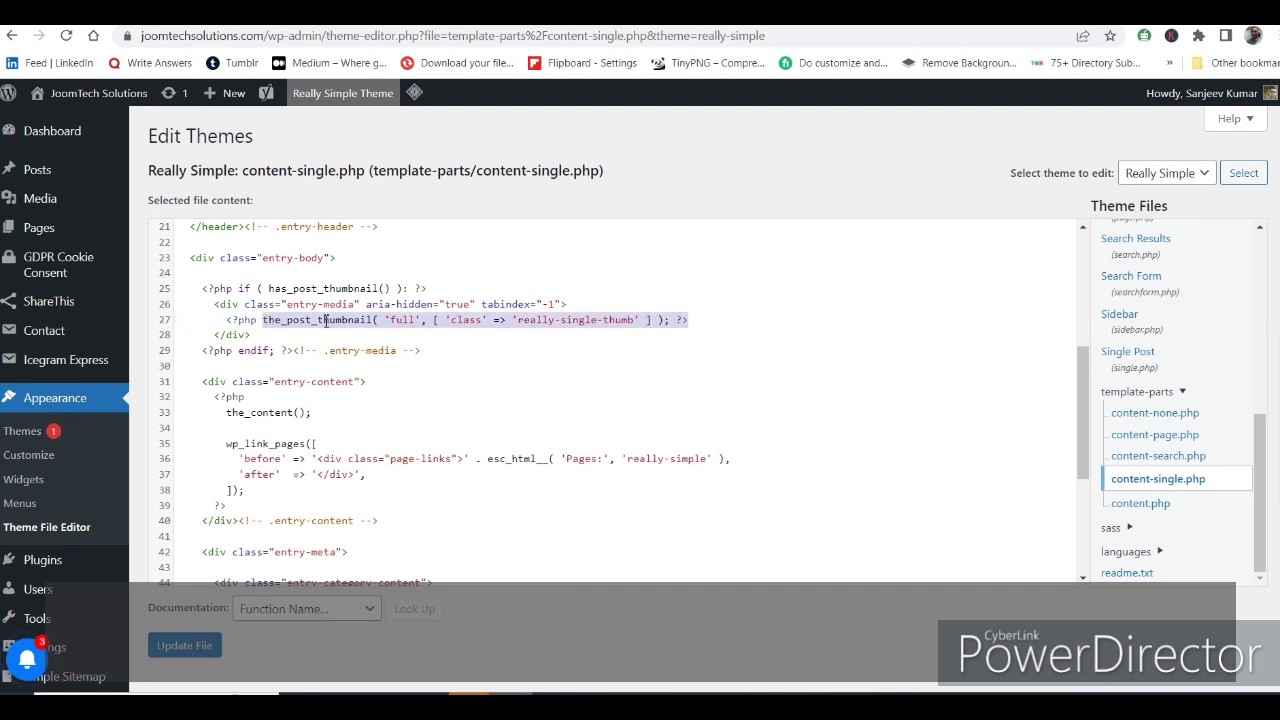
{"action": "left_click", "coordinate": [262, 321]}
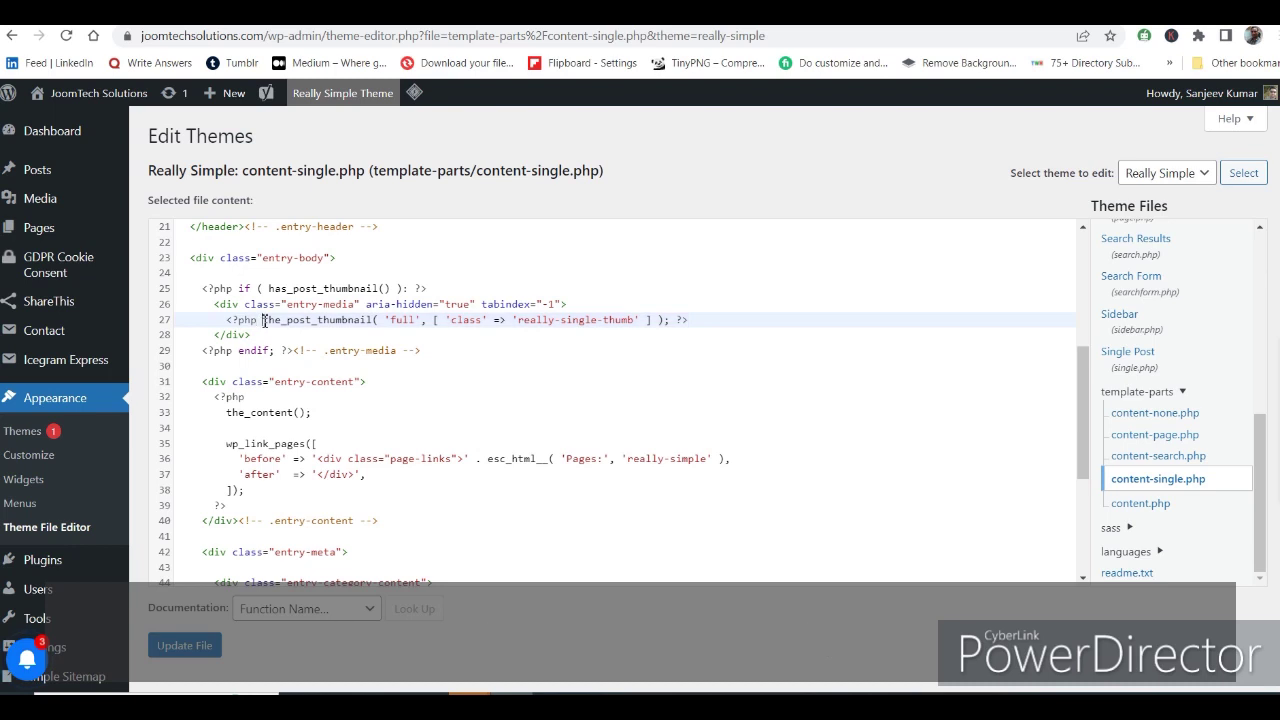
{"action": "type", "text": "//"}
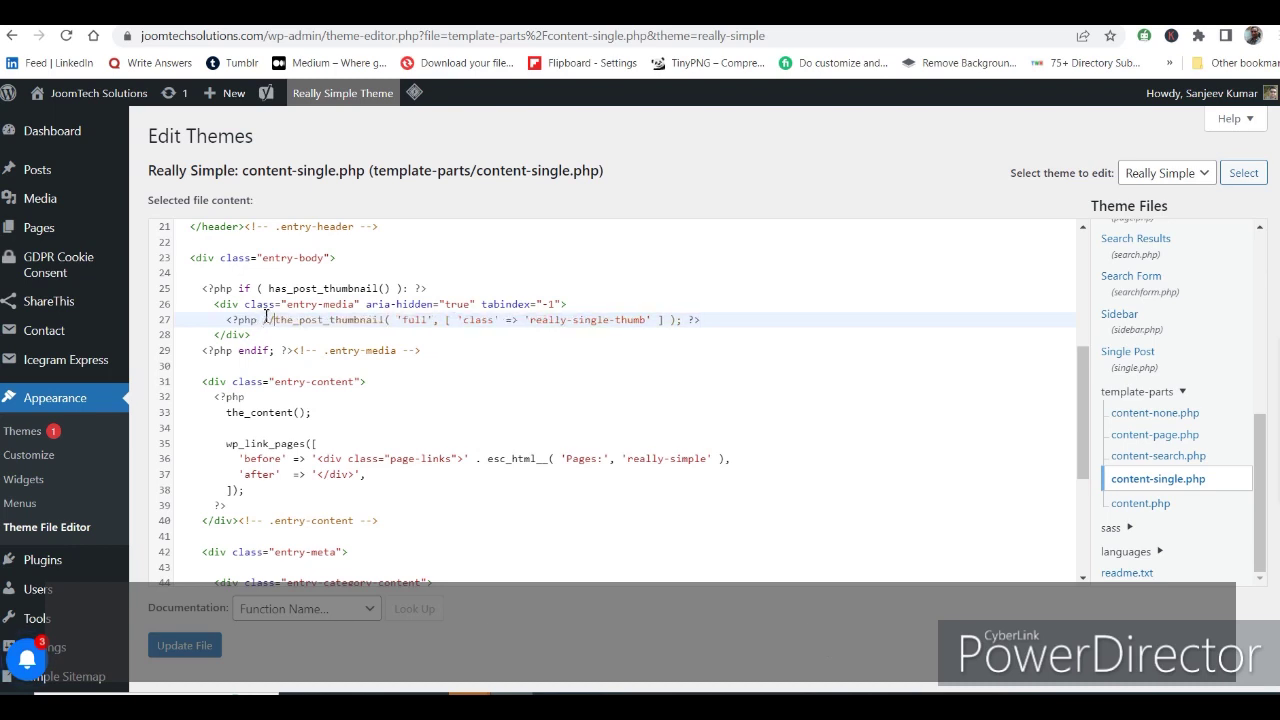
Save the edited content-single.php and reload the live post to check its featured image area.
{"action": "left_click", "coordinate": [198, 646]}
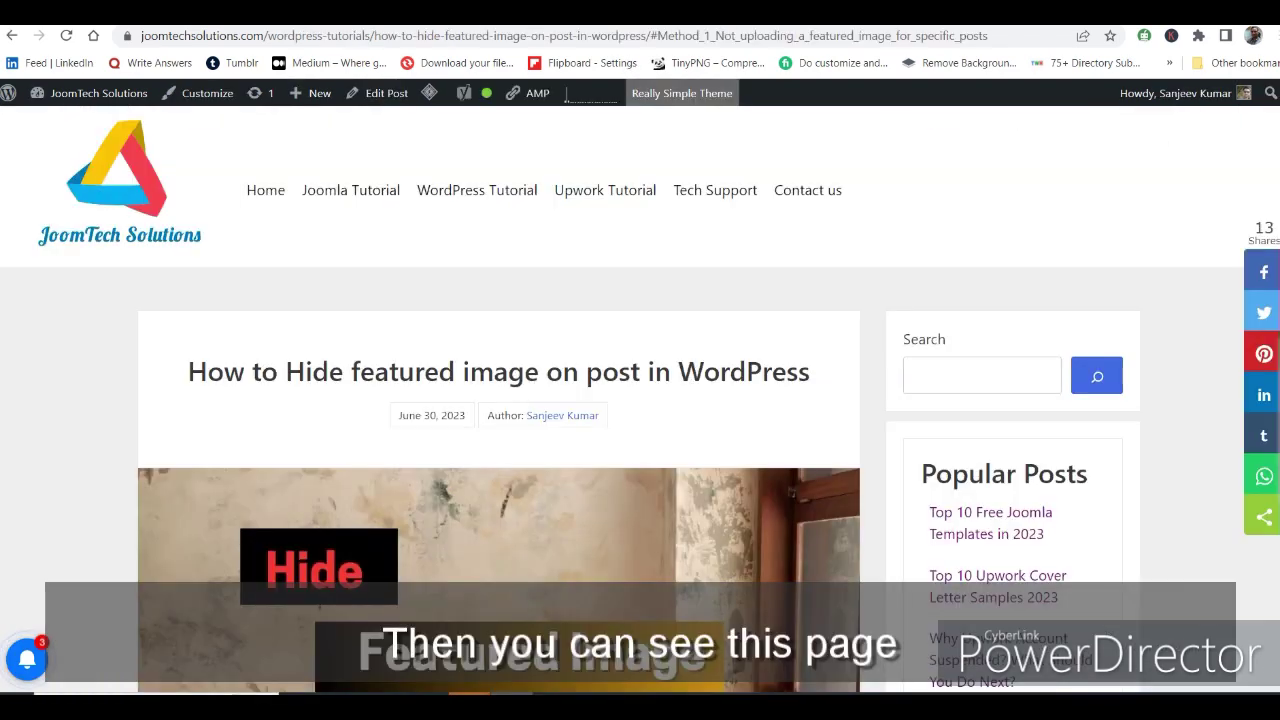
{"action": "left_click", "coordinate": [68, 38]}
{"action": "scroll", "coordinate": [457, 488], "scroll_direction": "down", "scroll_amount": 2}
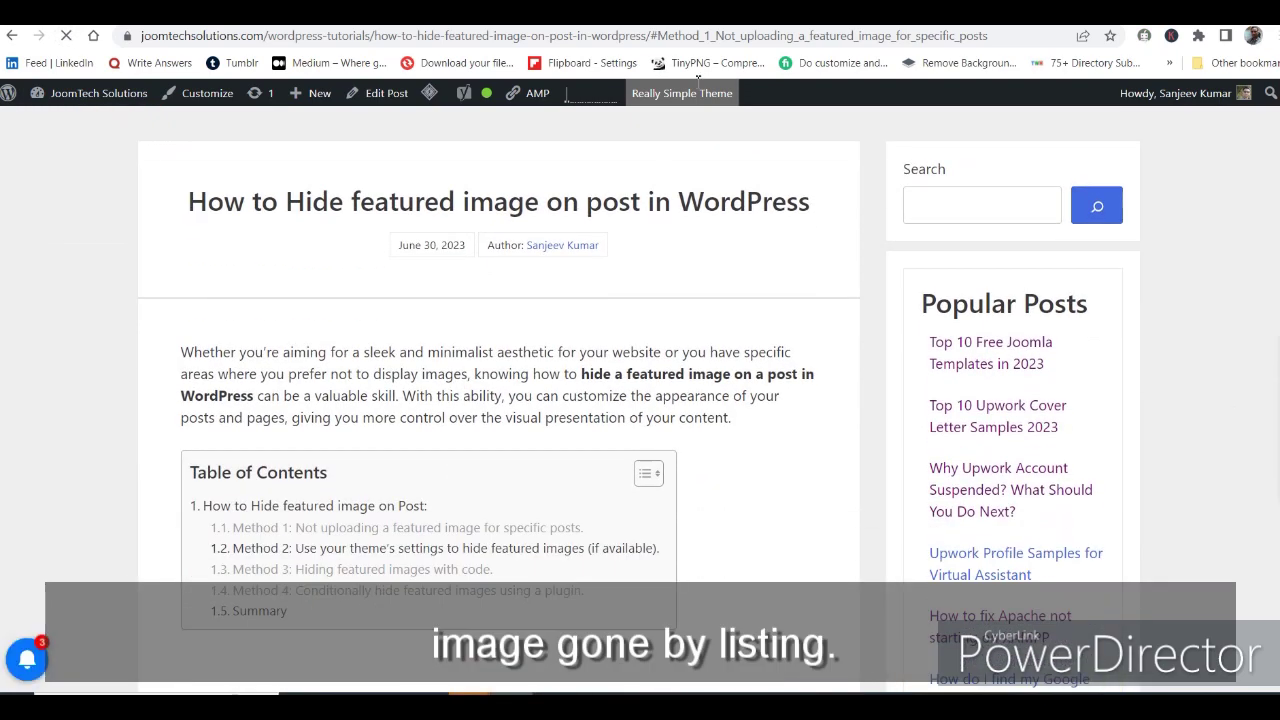
Reload the live WordPress tutorials listing and check the thumbnails of its posts.
{"action": "key", "text": "alt+Left"}
{"action": "left_click", "coordinate": [790, 38]}
{"action": "key", "text": "Return"}
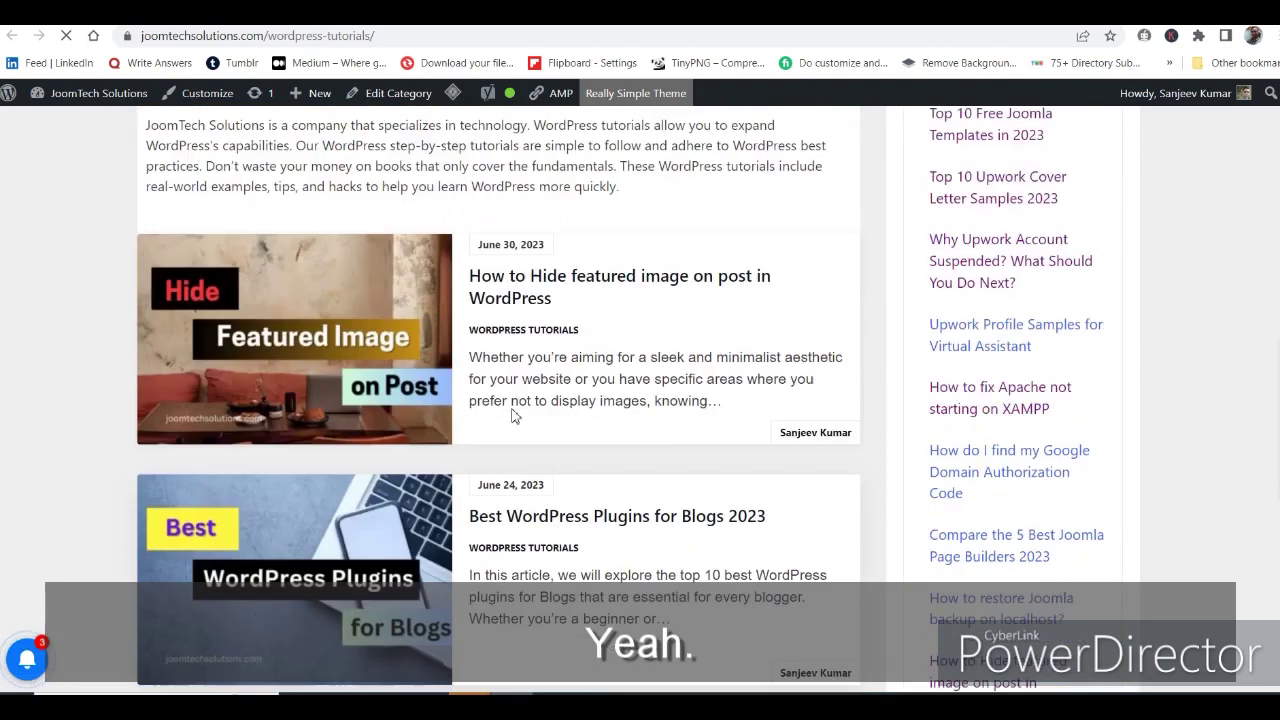
{"action": "scroll", "coordinate": [513, 415], "scroll_direction": "down", "scroll_amount": 1}
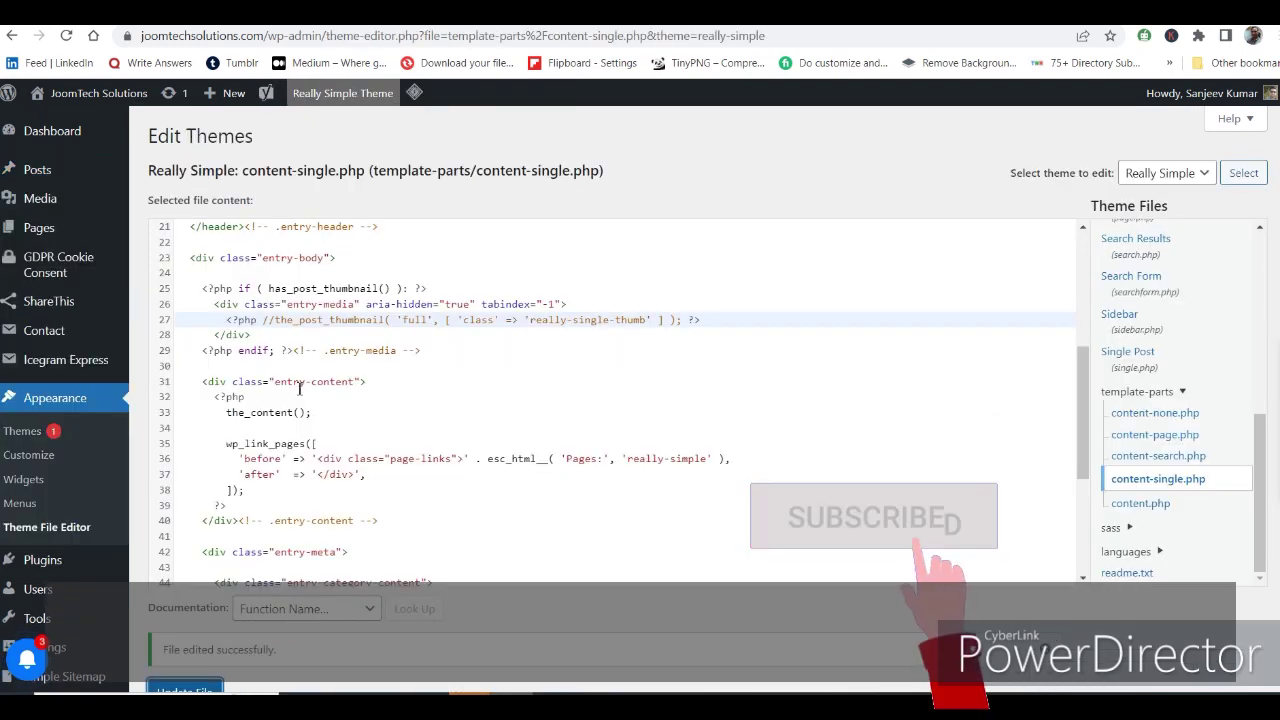
Remove the // before the_post_thumbnail on line 27 of content-single.php and save the file.
{"action": "left_click_drag", "start_coordinate": [214, 320], "coordinate": [700, 320]}
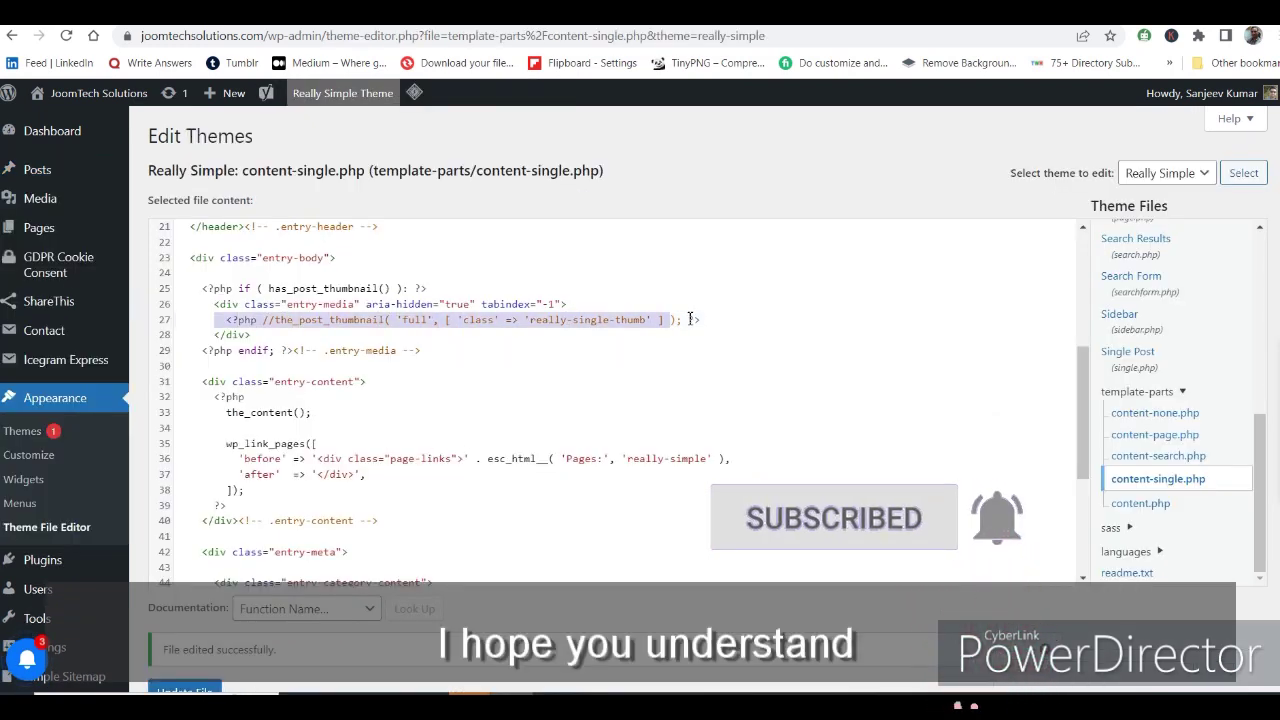
{"action": "left_click", "coordinate": [277, 320]}
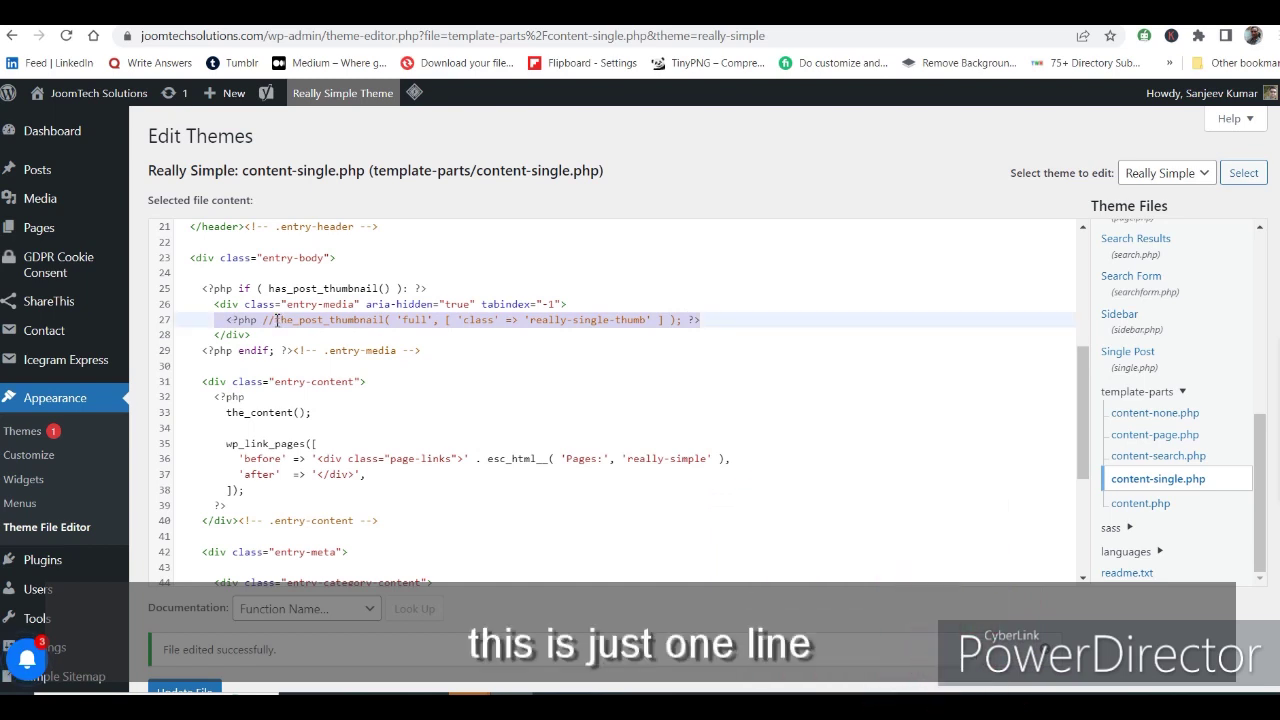
{"action": "key", "text": "BackSpace"}
{"action": "key", "text": "BackSpace"}
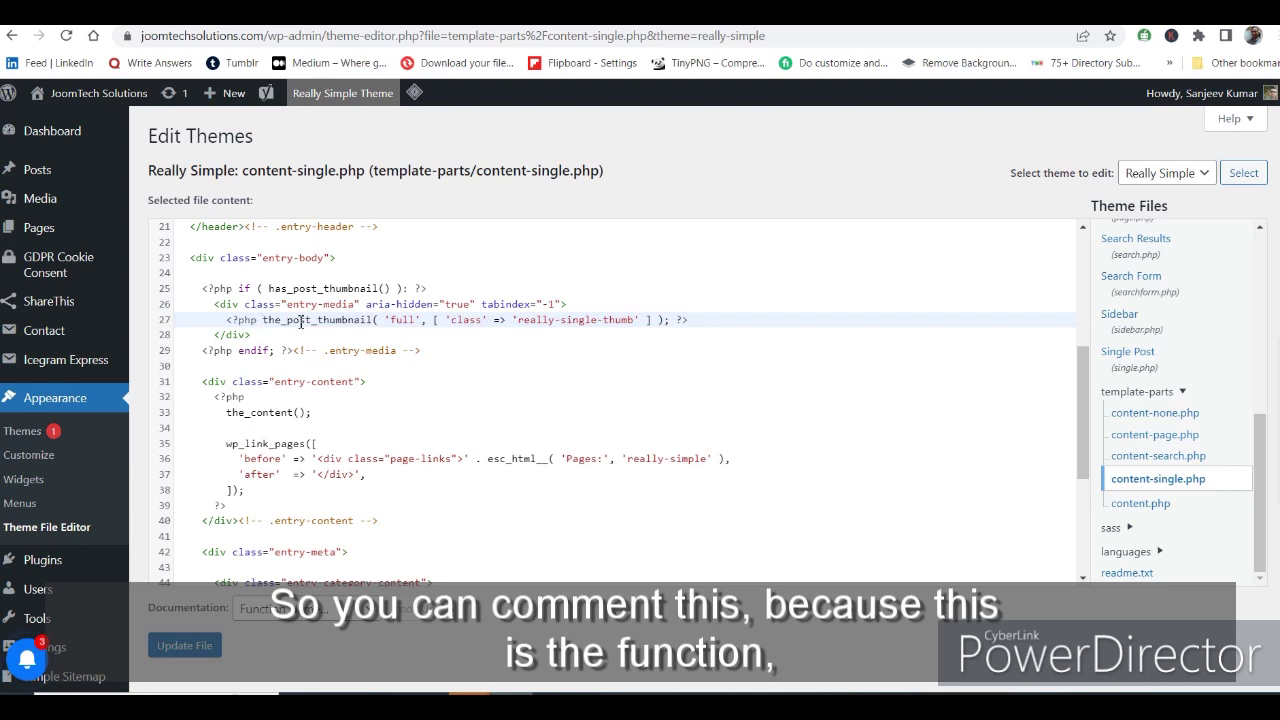
{"action": "double_click", "coordinate": [301, 321]}
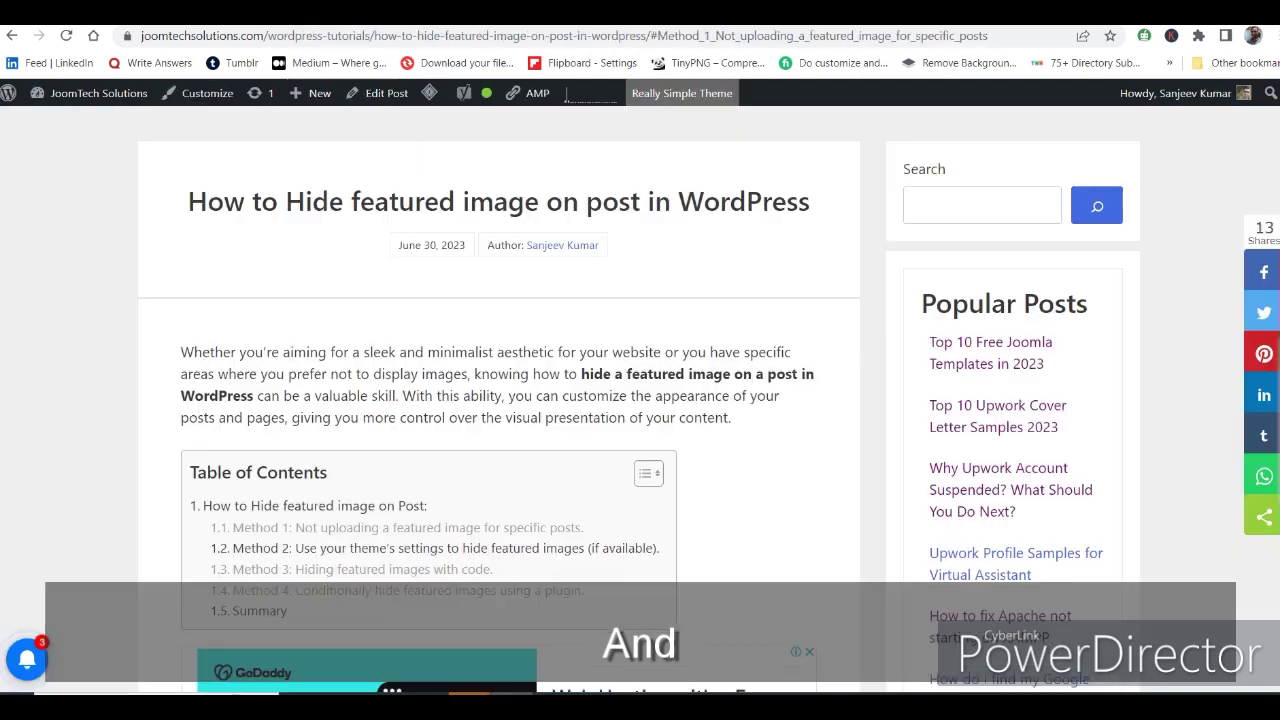
Reload the live post about hiding featured images and inspect the area below its title.
{"action": "left_click", "coordinate": [66, 35]}
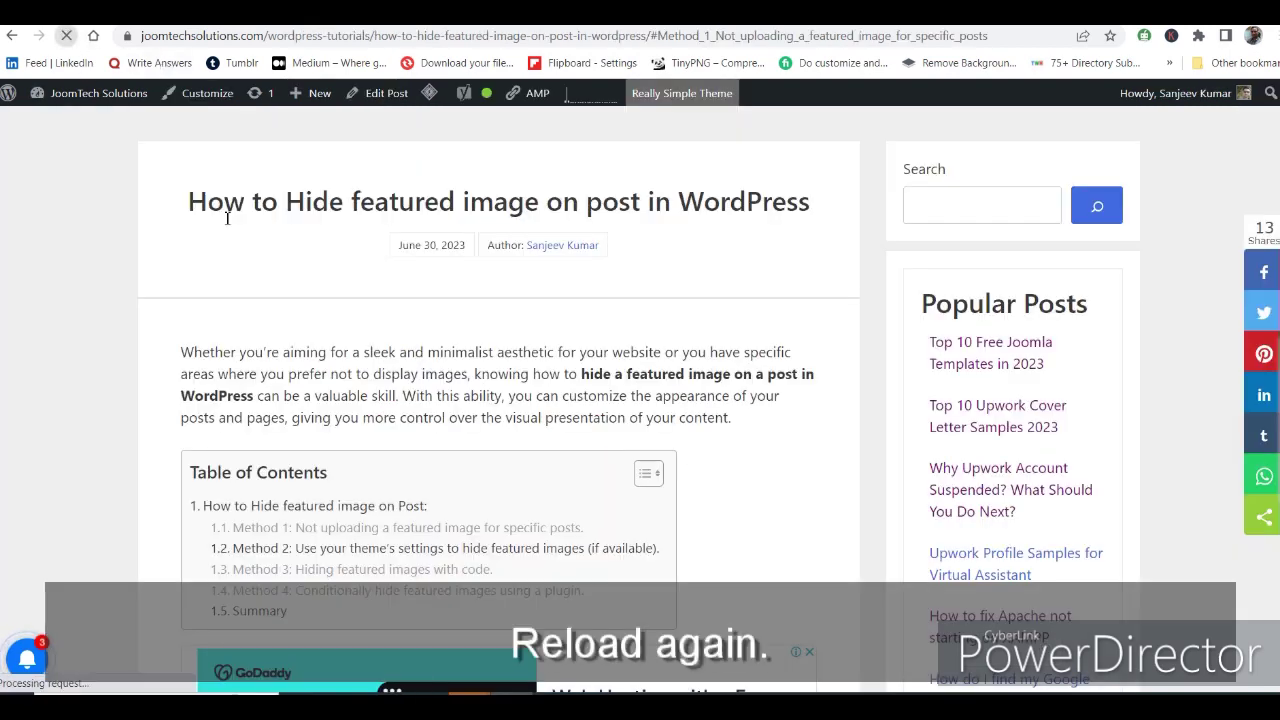
{"action": "scroll", "coordinate": [518, 420], "scroll_direction": "down", "scroll_amount": 5}
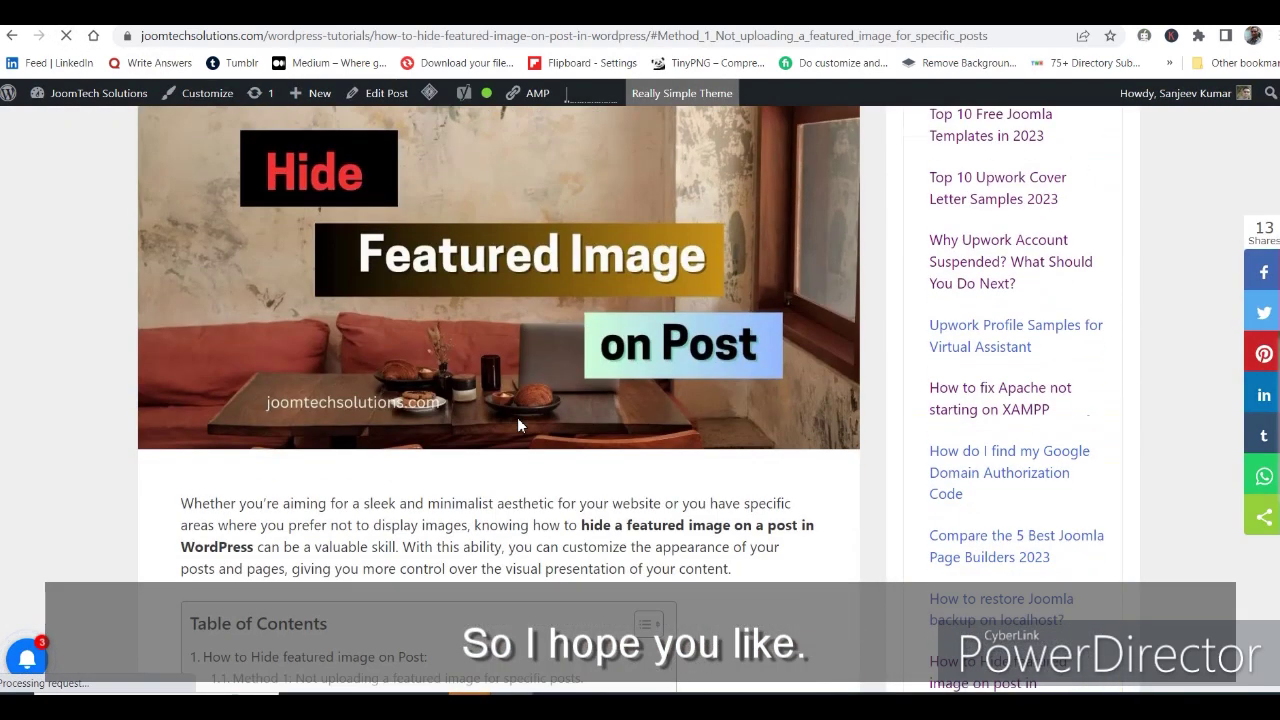
{"action": "scroll", "coordinate": [518, 427], "scroll_direction": "down", "scroll_amount": 3}
{"action": "scroll", "coordinate": [518, 427], "scroll_direction": "up", "scroll_amount": 6}
{"action": "scroll", "coordinate": [519, 427], "scroll_direction": "up", "scroll_amount": 3}
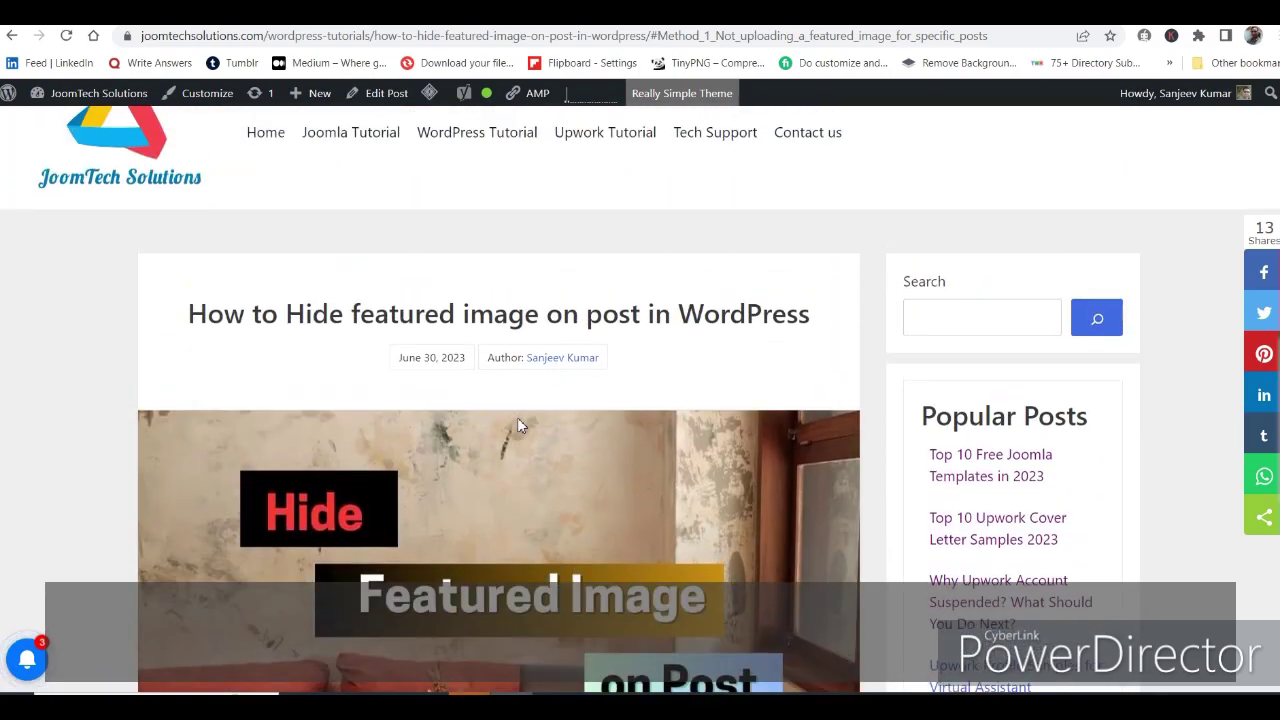